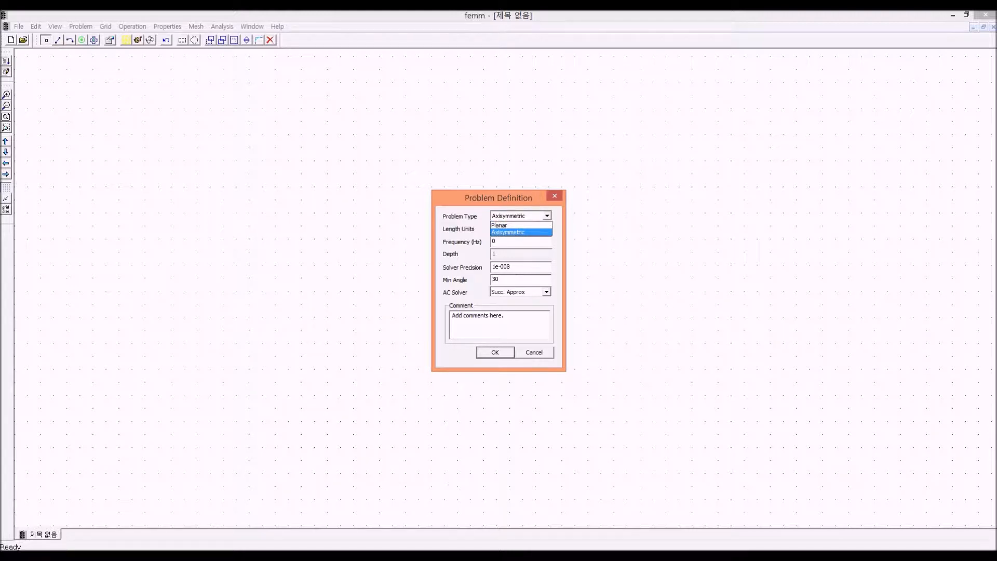
Set the problem type to Axisymmetric in the problem definition.
click(500, 225)
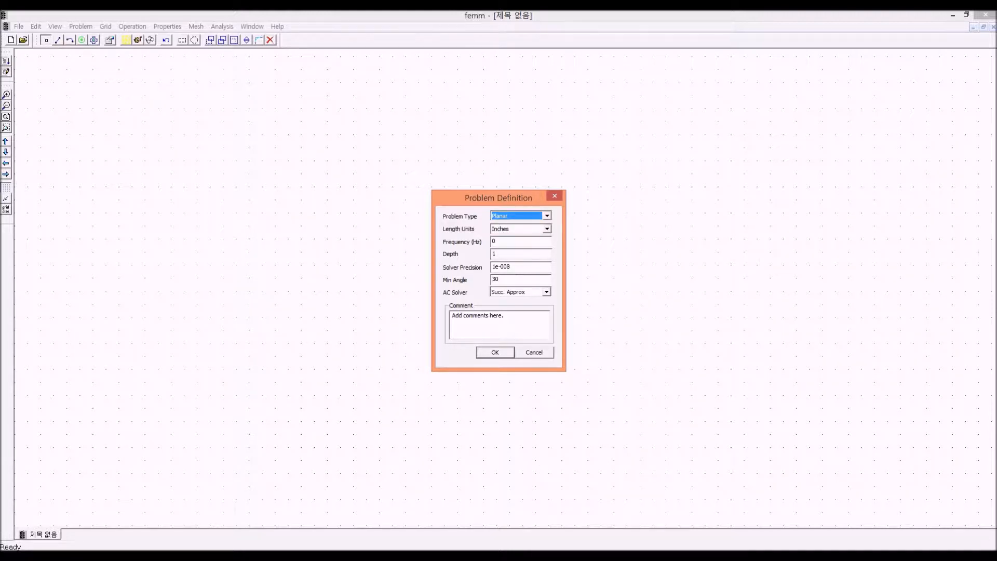
click(546, 216)
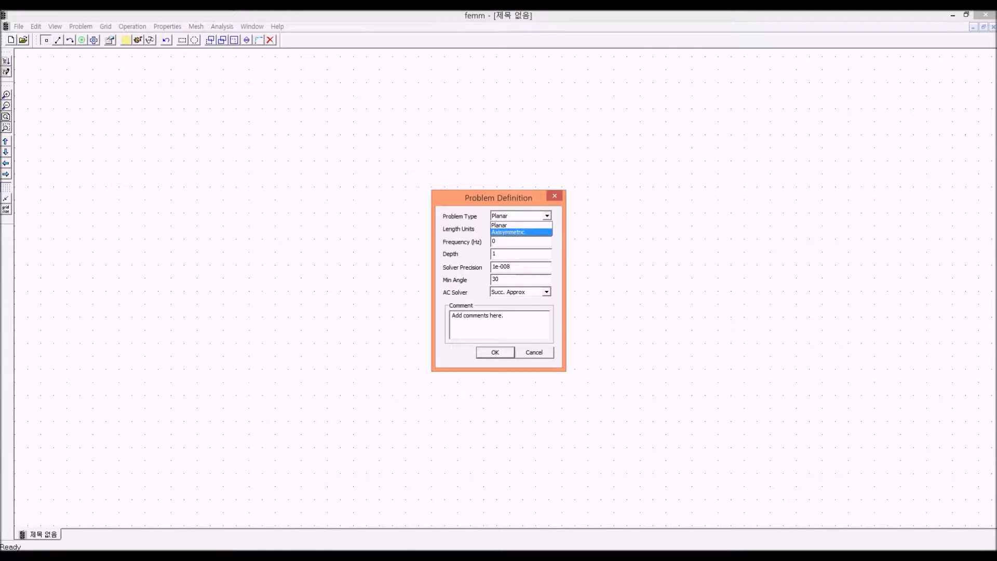
key(Return)
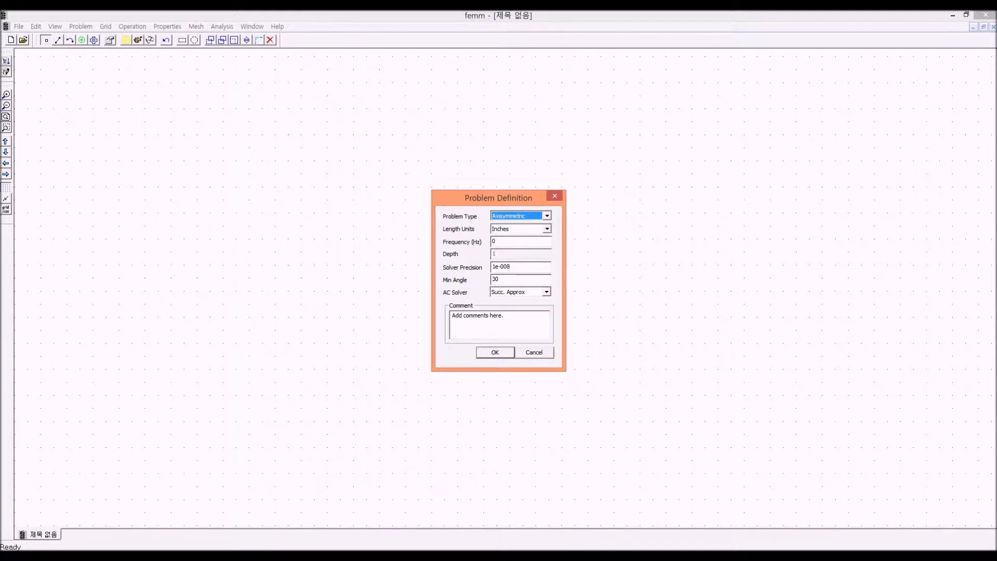
Set the length units to Millimeters and accept the problem definition with a frequency of 0 Hz.
click(546, 229)
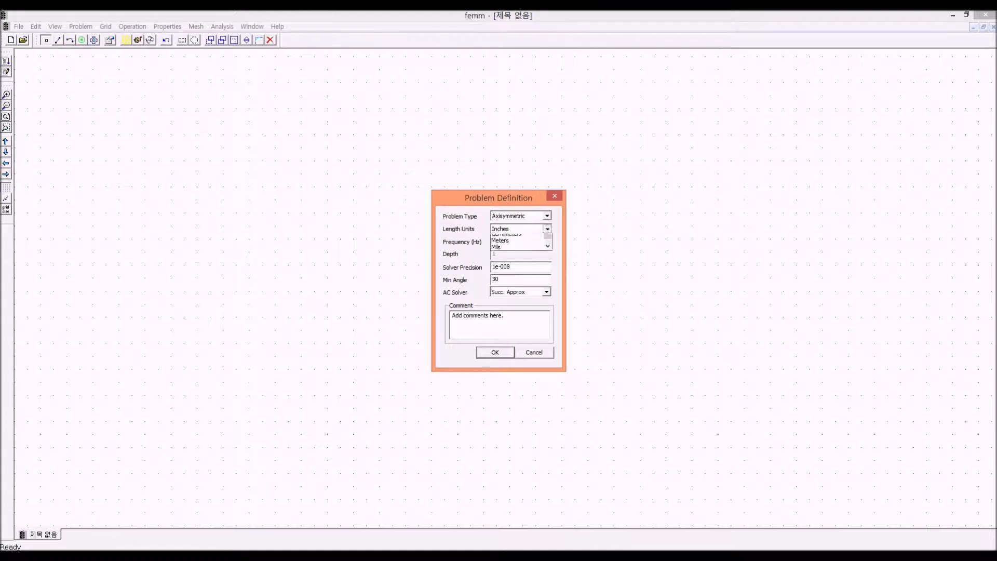
key(Down)
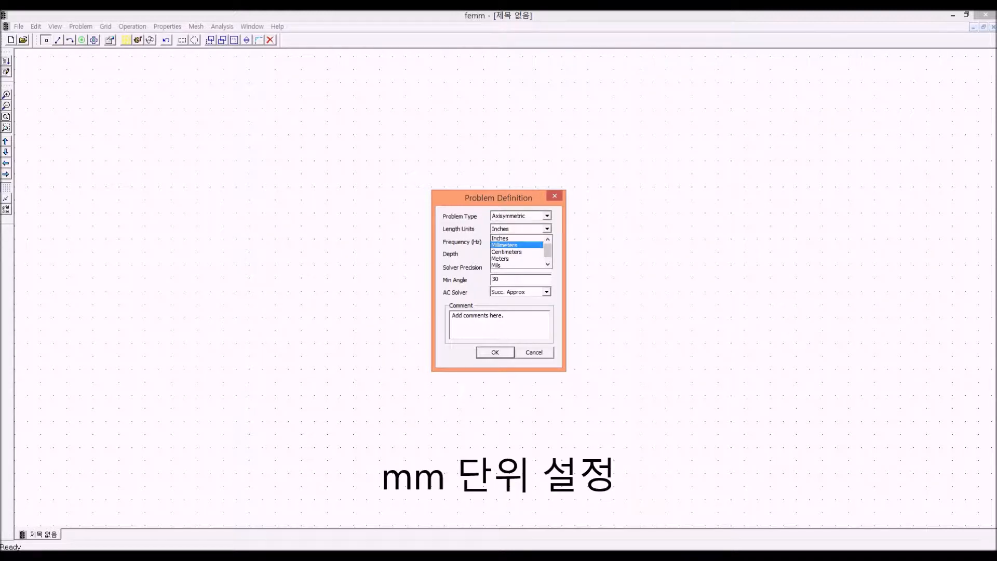
key(Down)
key(Down)
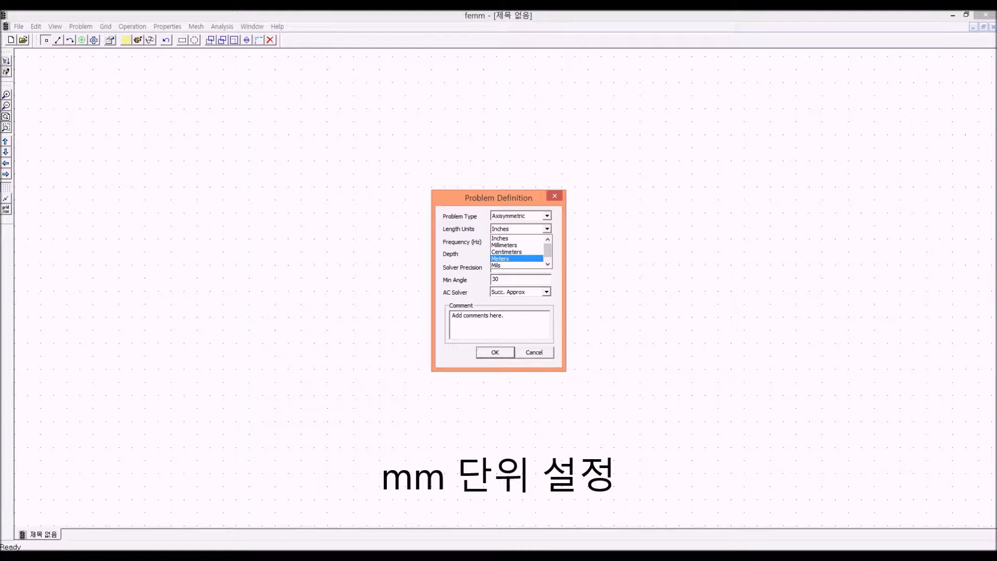
key(Up)
key(Up)
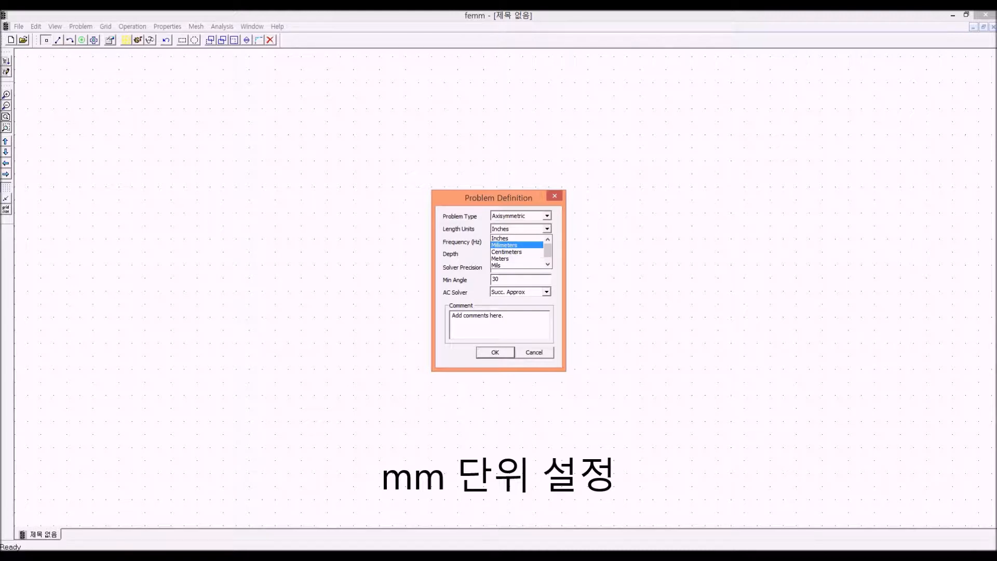
key(Return)
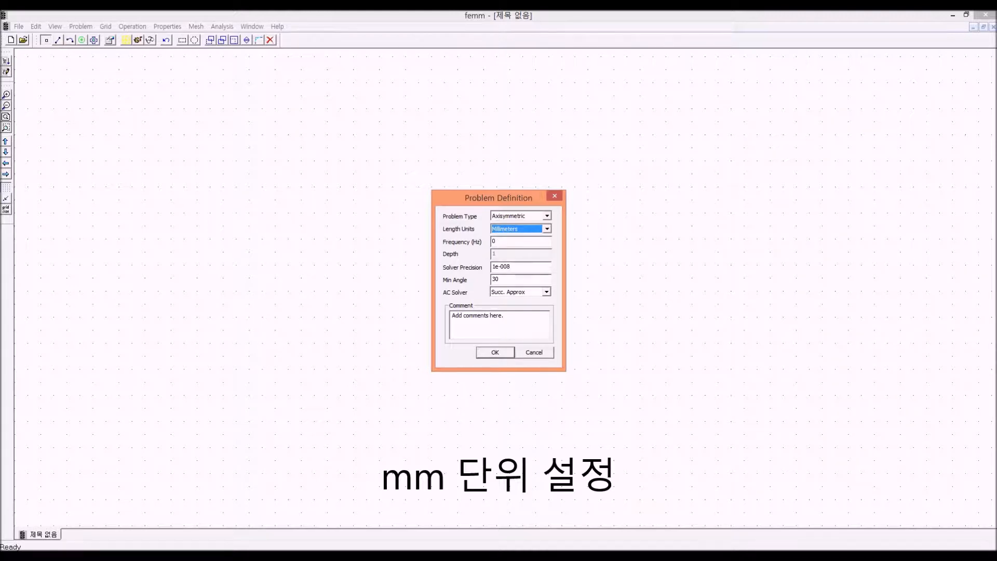
click(502, 242)
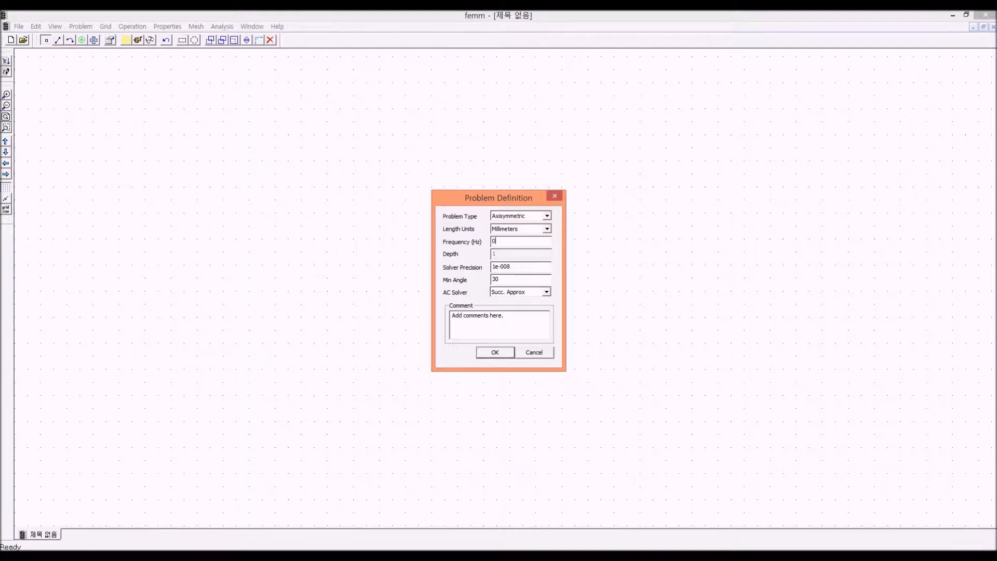
key(Return)
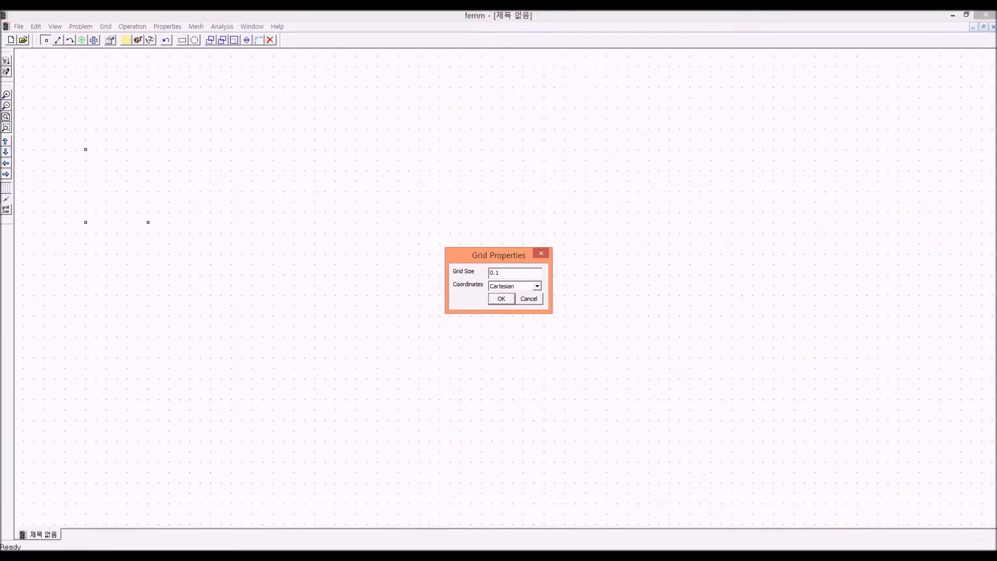
Set the Cartesian grid size to 1 and reduce it to 0.5.
double_click(495, 273)
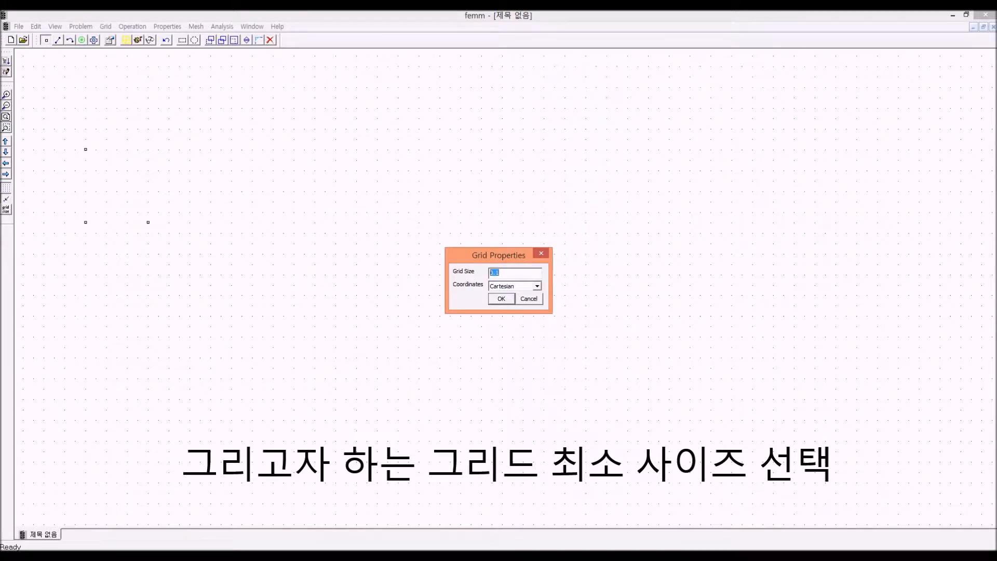
double_click(494, 272)
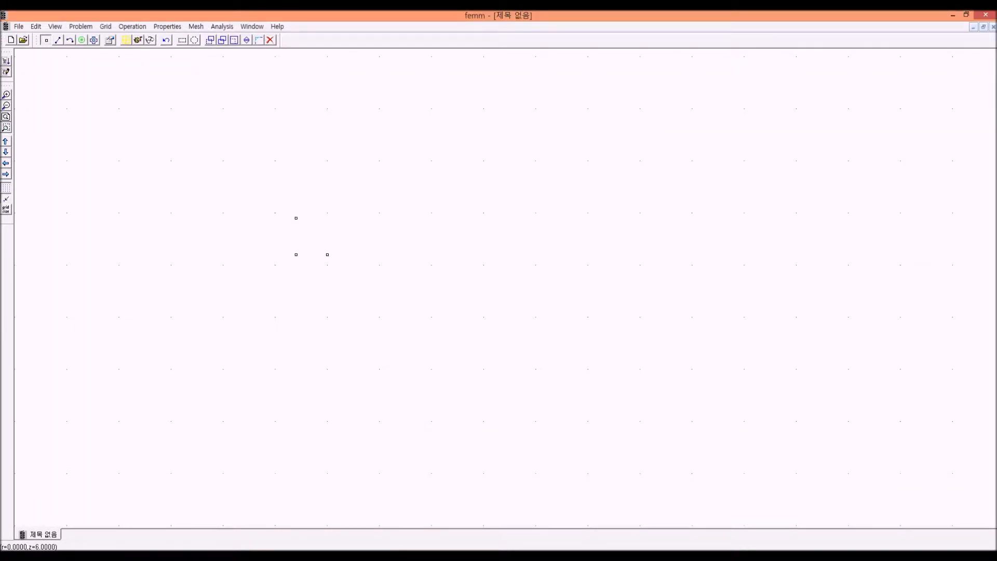
click(6, 209)
double_click(492, 273)
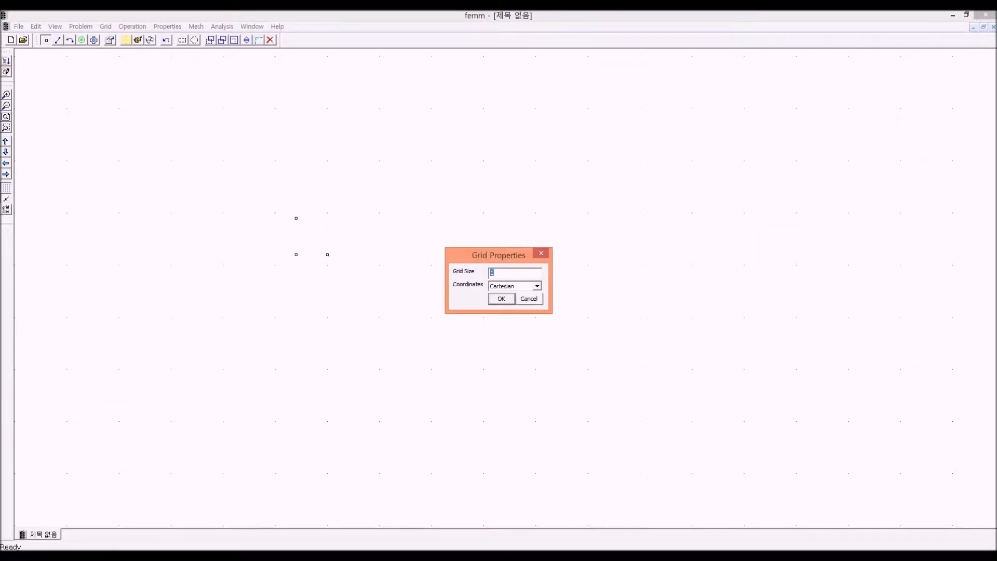
text(0.5)
key(Return)
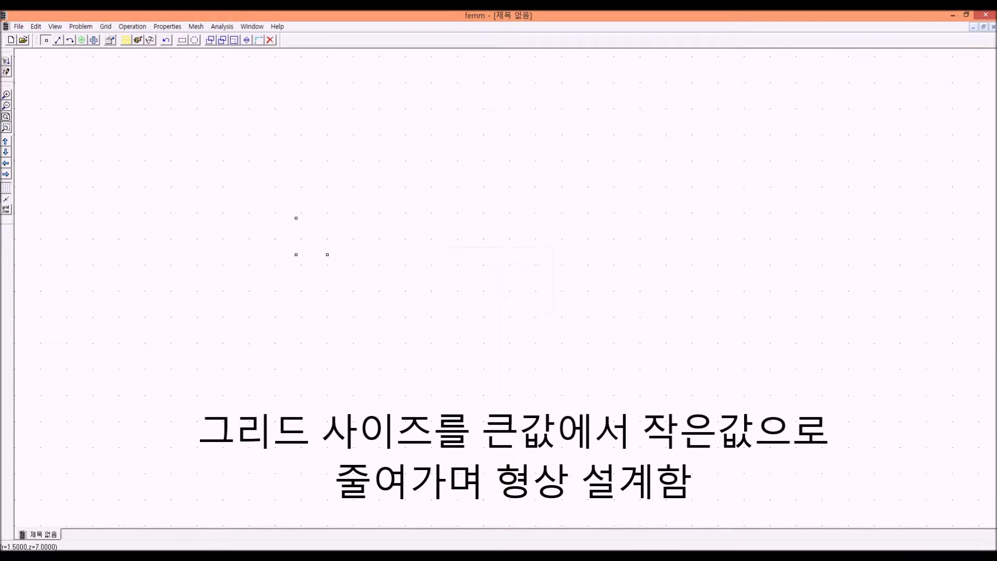
Set the Cartesian grid size to 0.1.
click(6, 209)
drag(500, 273, 494, 272)
text(.1)
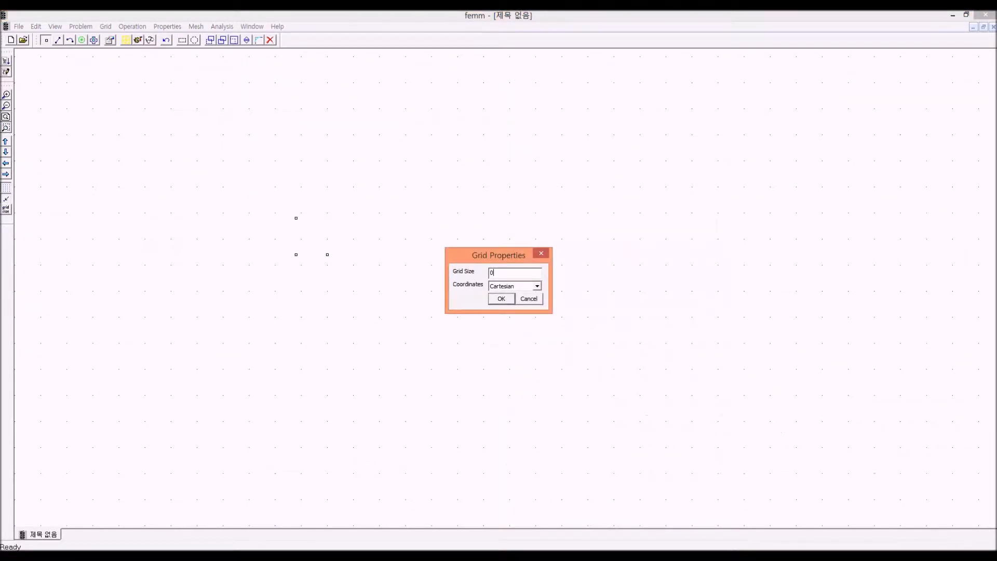
key(Return)
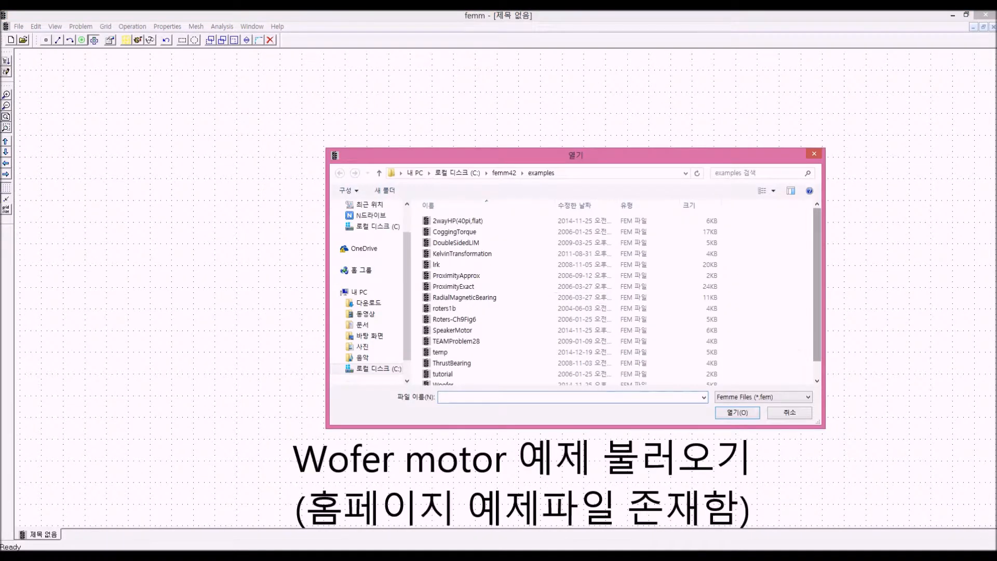
Open the Woofer-simple-boundary model from the femm42 examples folder.
scroll(452, 346, down, 1)
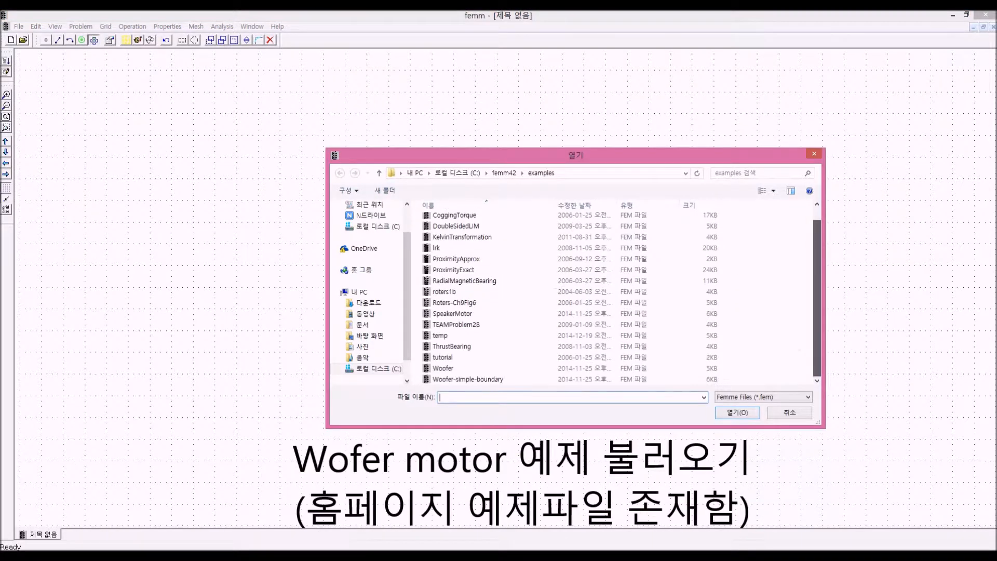
click(467, 379)
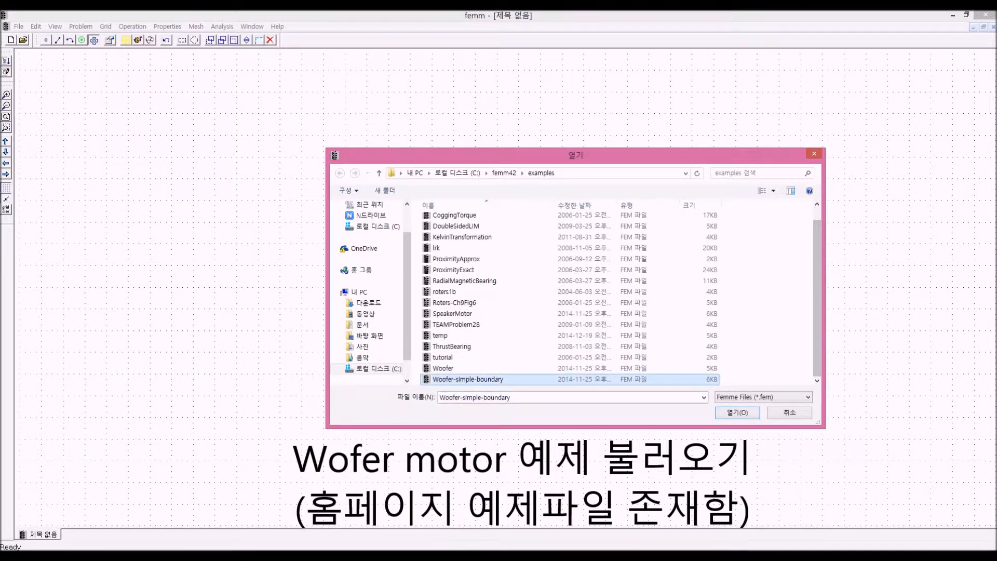
click(737, 412)
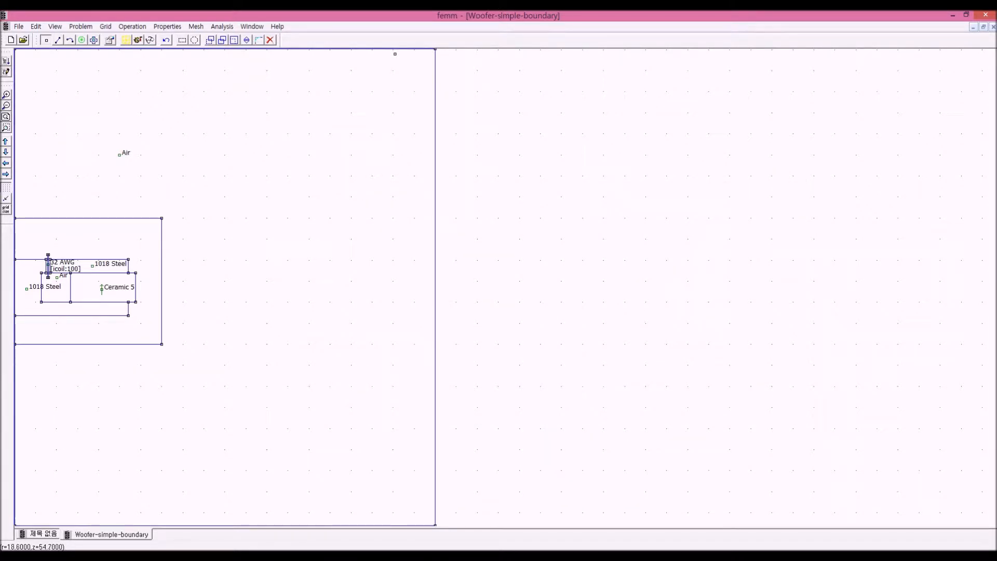
Review the woofer model's problem definition settings and close them unchanged.
click(6, 163)
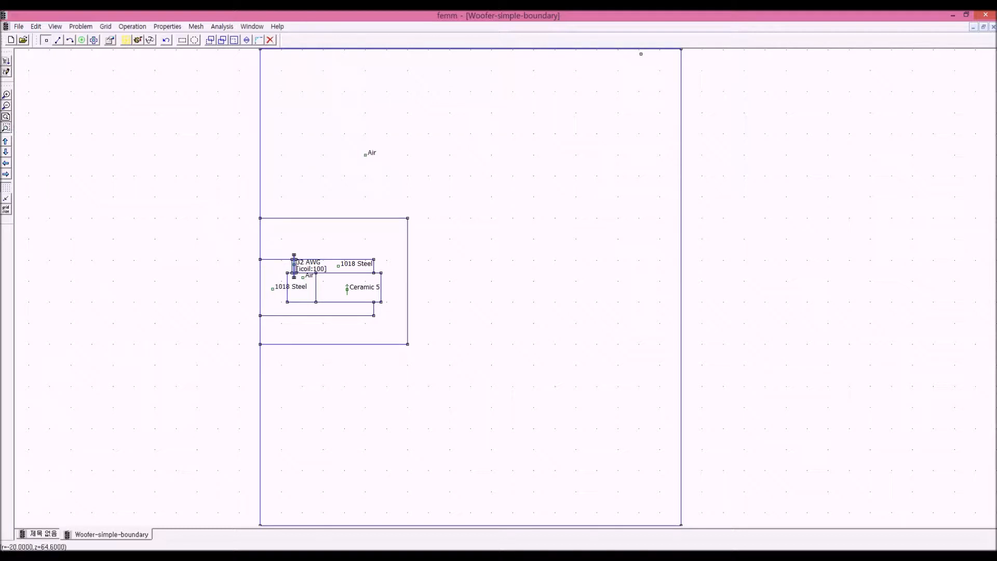
drag(210, 167, 507, 405)
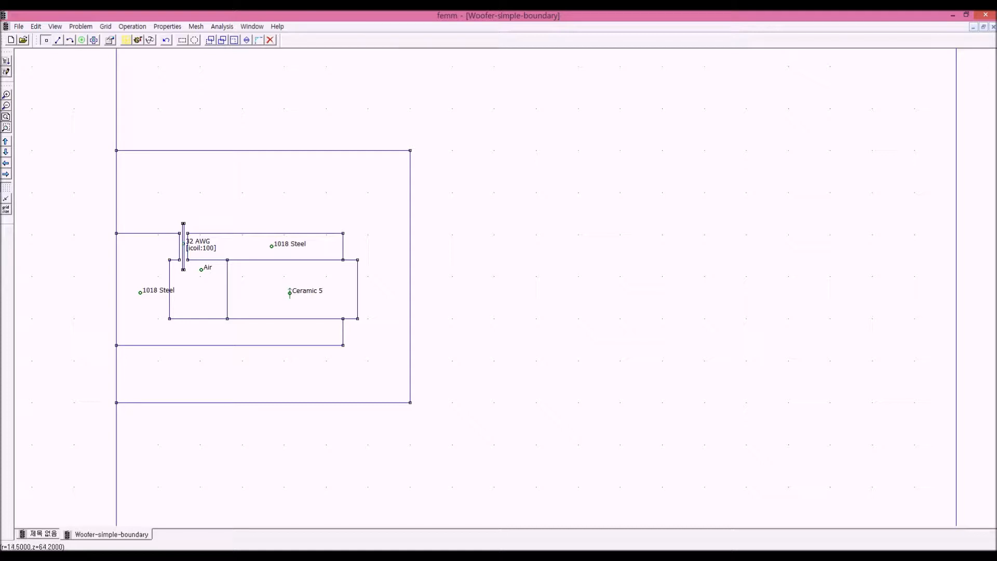
click(167, 27)
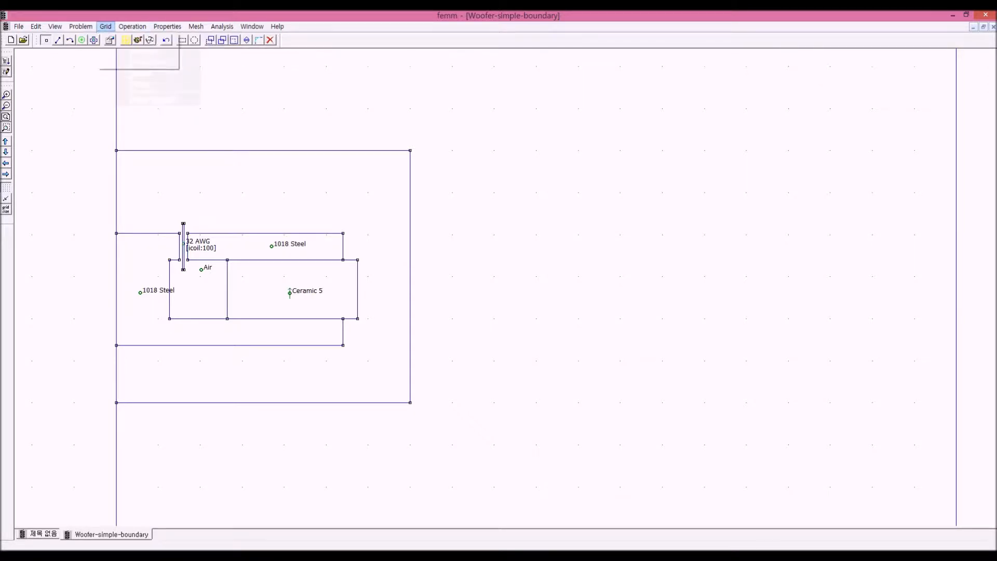
click(81, 26)
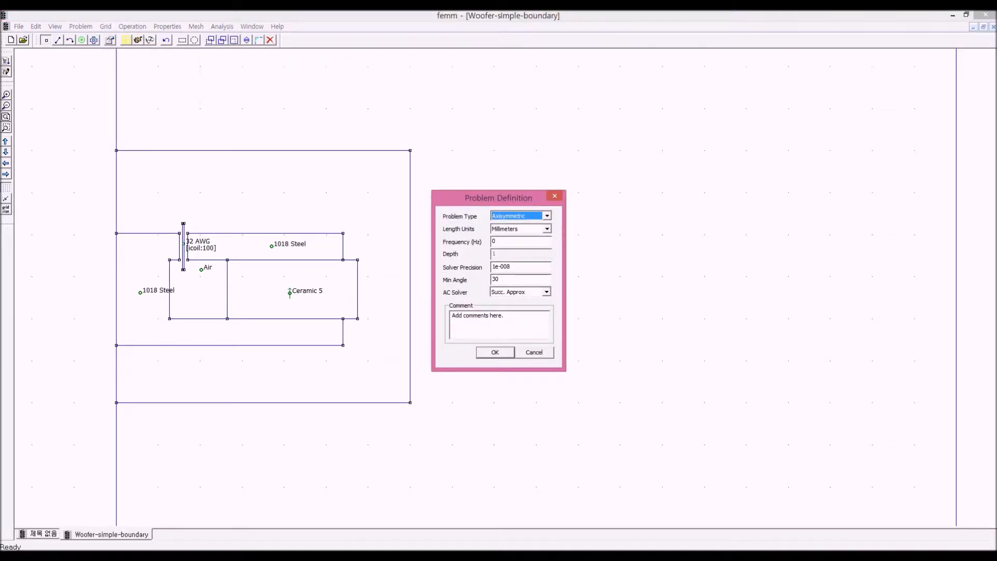
drag(497, 198, 554, 125)
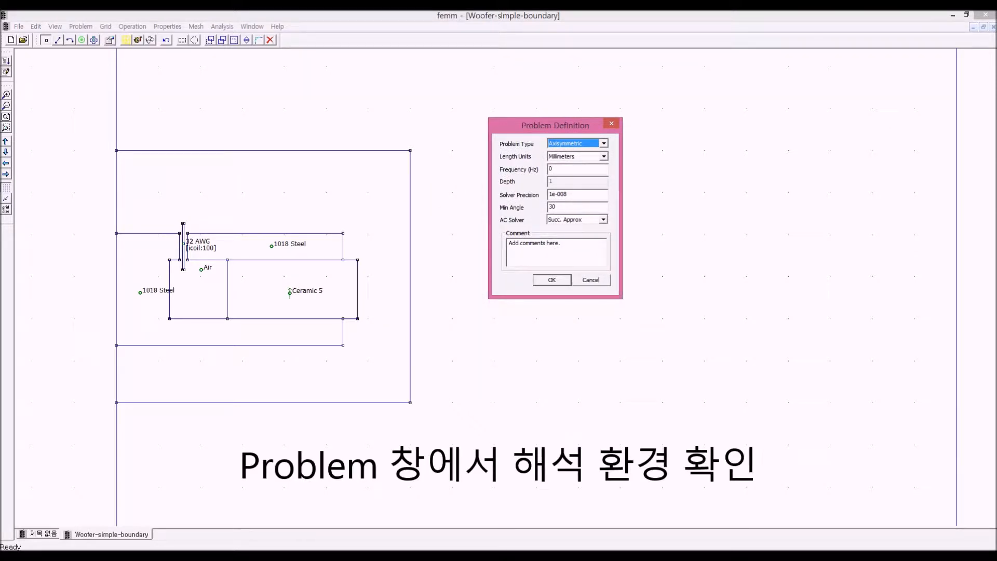
click(552, 279)
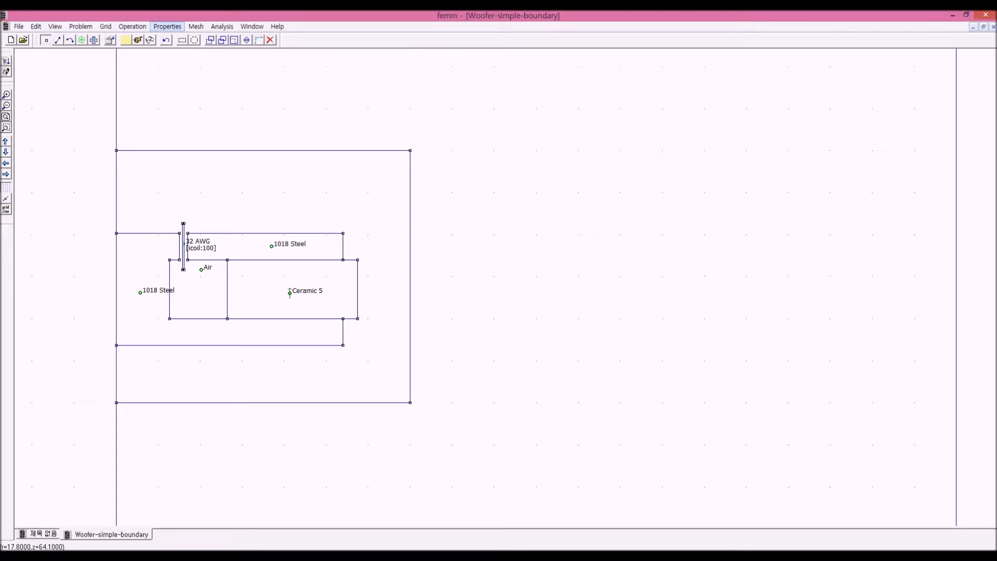
Examine the materials library and the materials assigned to the woofer model.
click(167, 26)
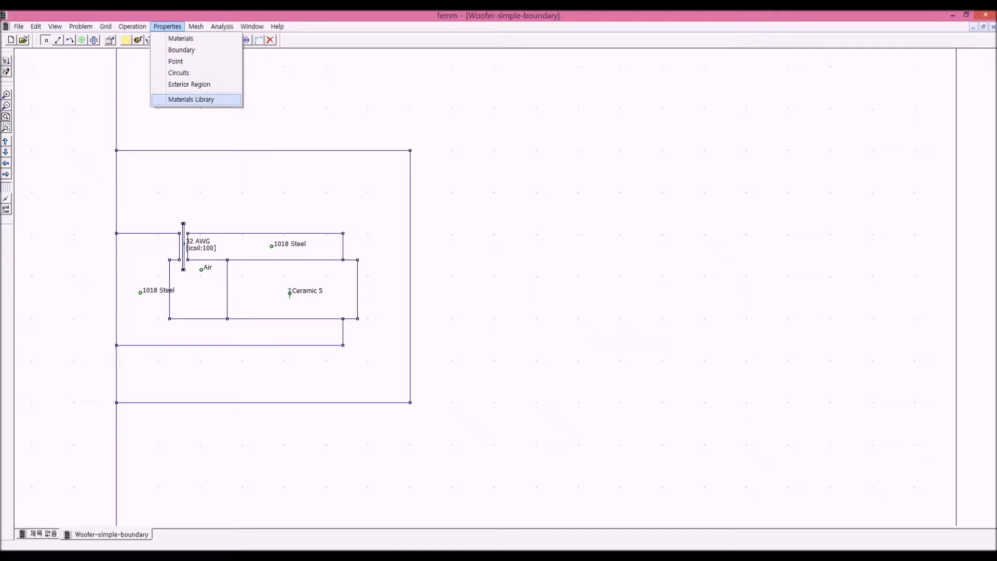
click(191, 99)
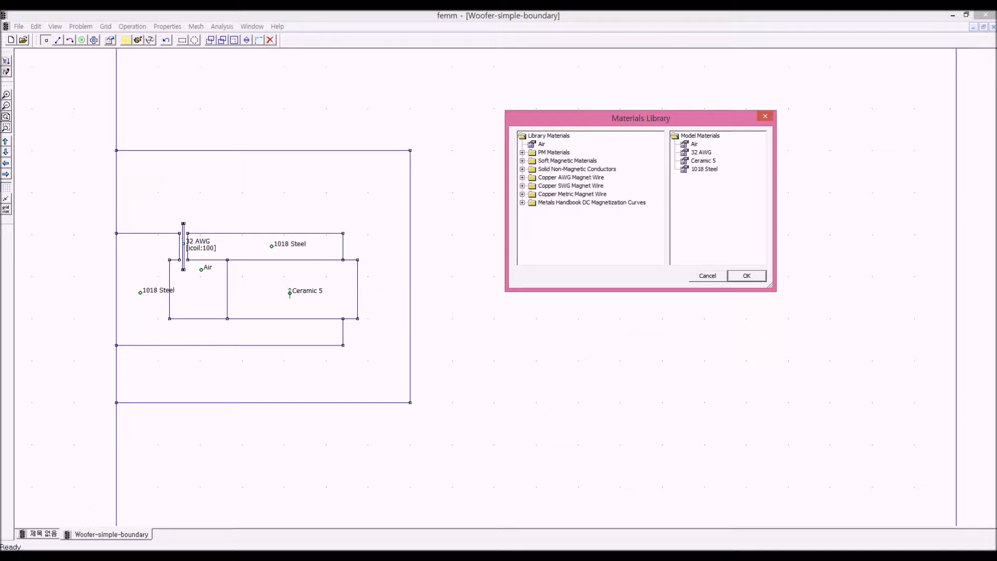
key(Return)
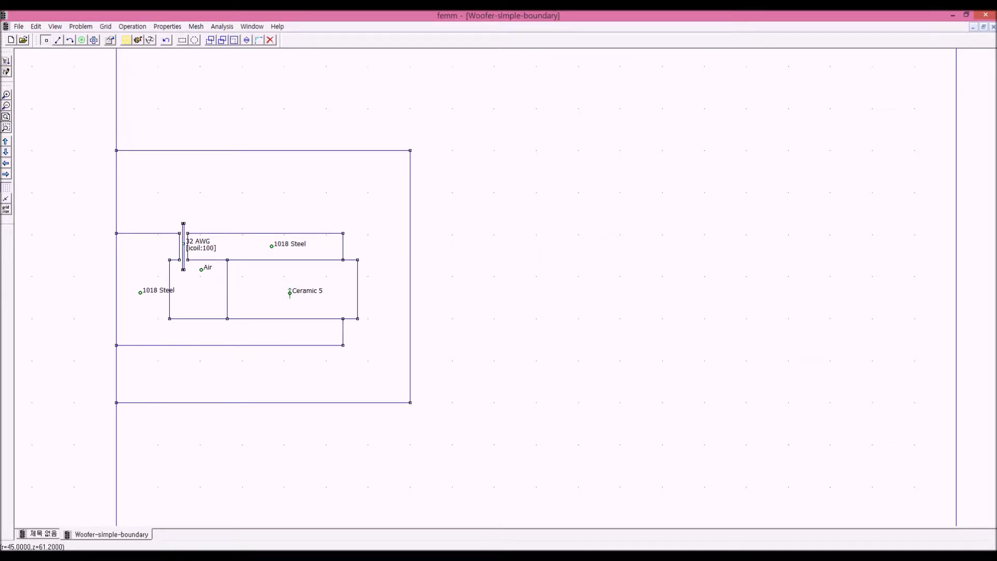
Review the pbc boundary property and its available BC types, closing the definition with the Periodic type.
click(5, 116)
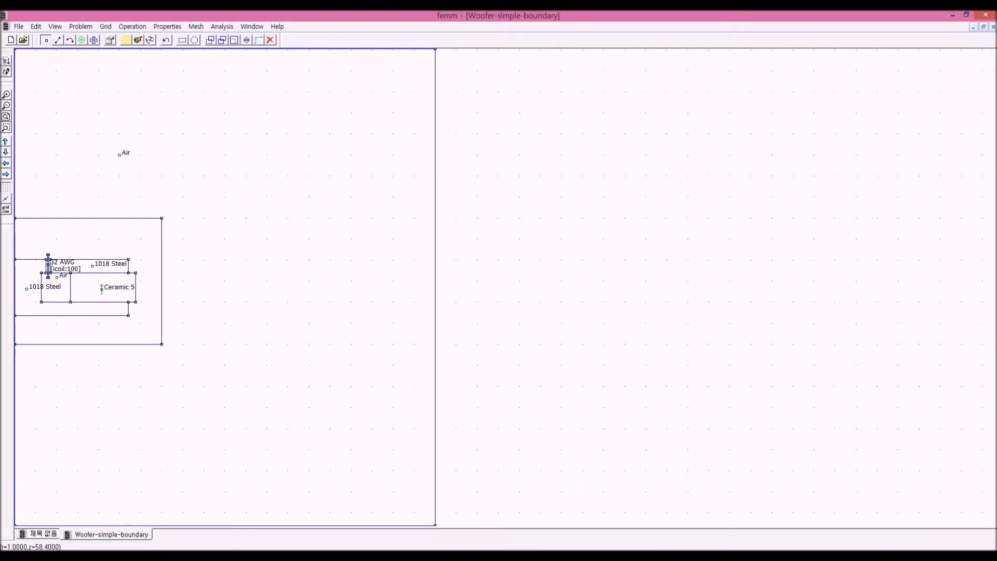
key(Page_Down)
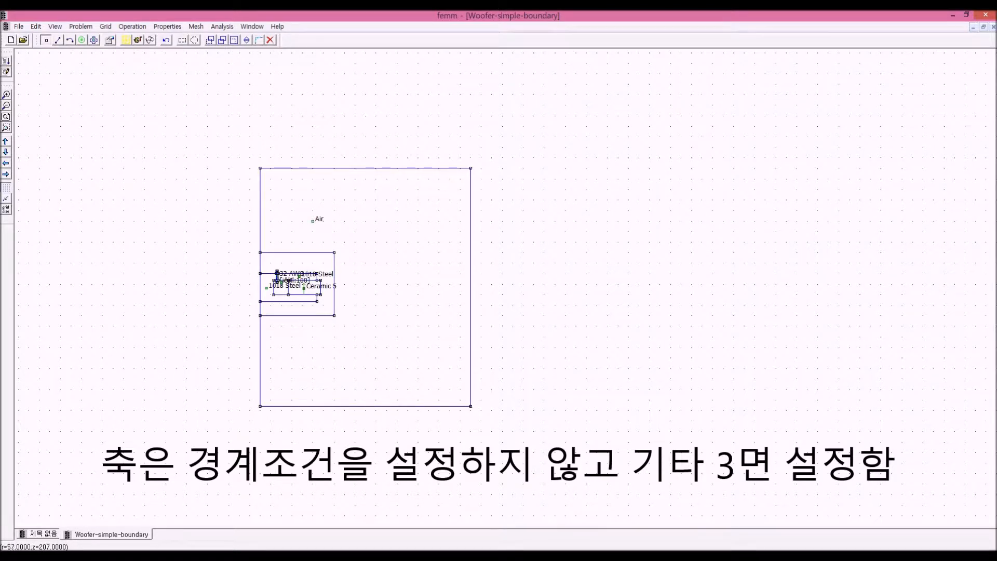
click(167, 27)
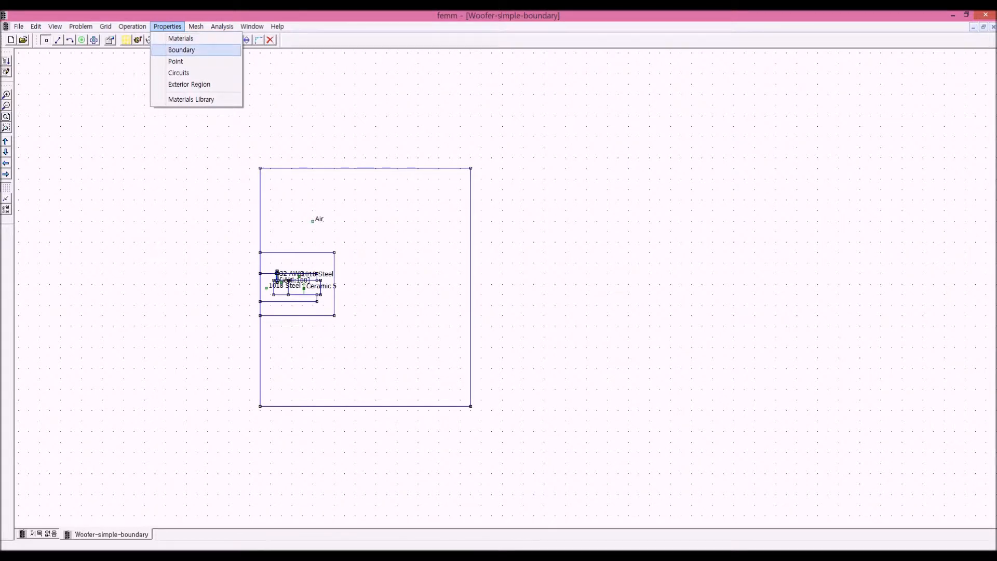
click(181, 50)
drag(499, 240, 653, 142)
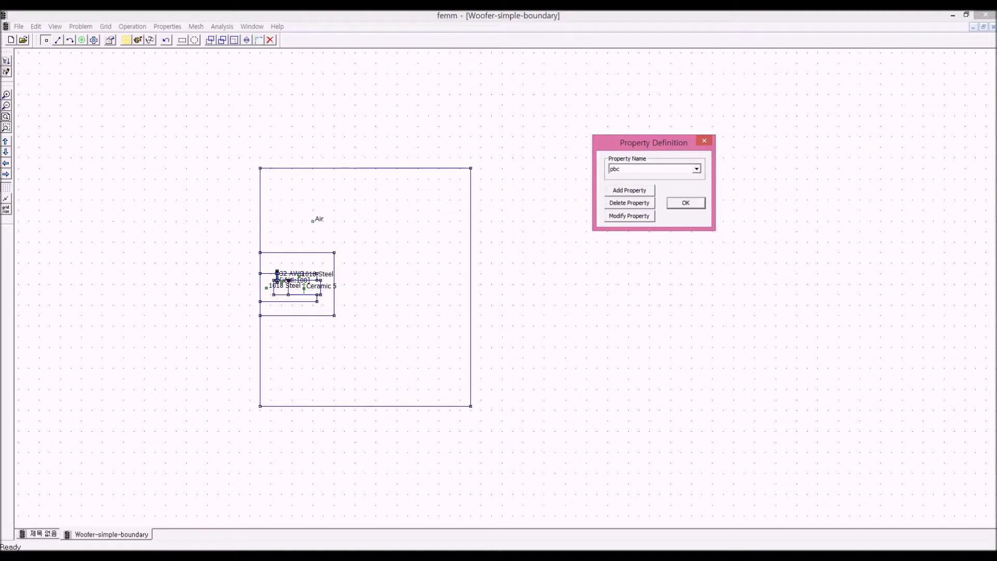
click(630, 216)
drag(655, 112, 646, 110)
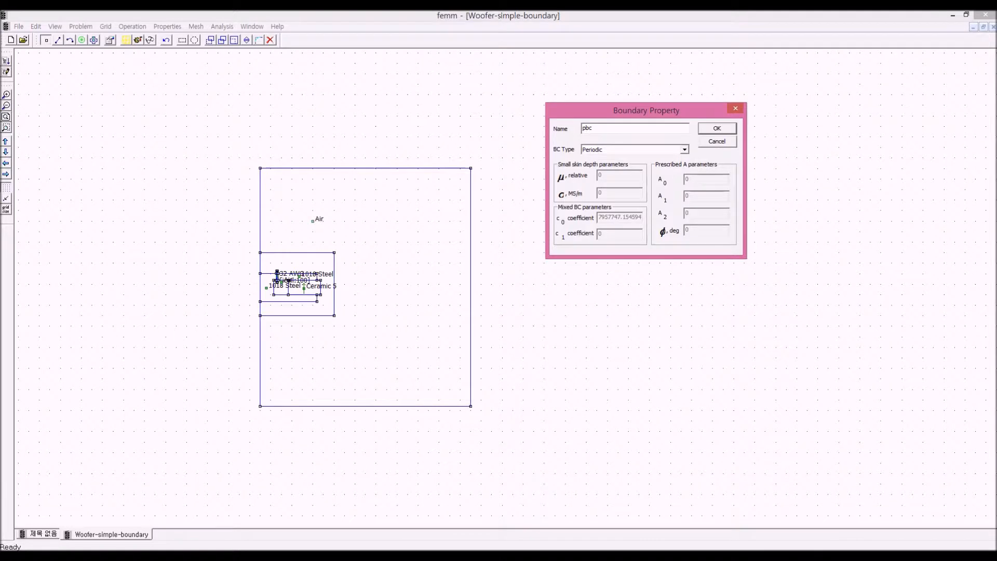
drag(646, 110, 683, 94)
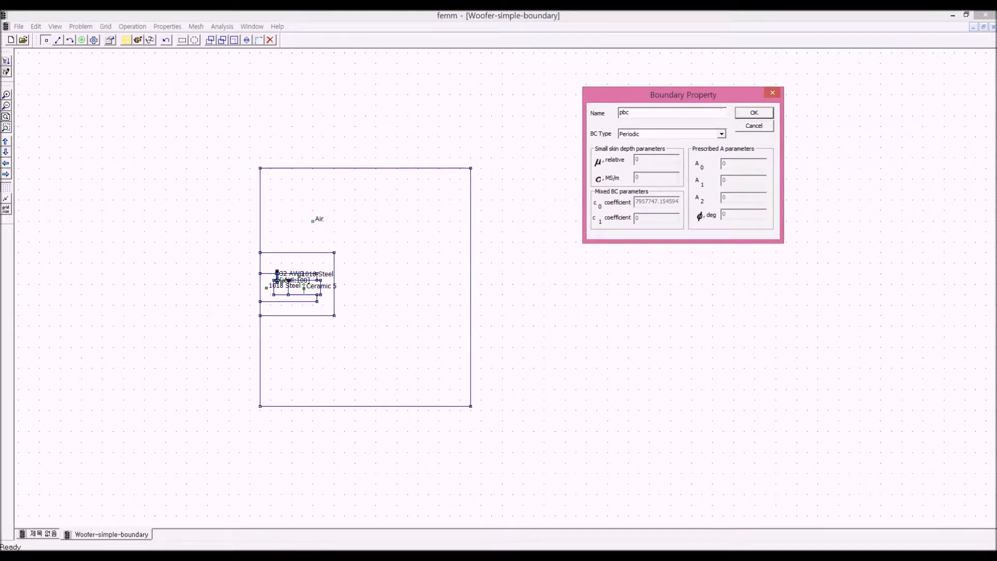
click(721, 134)
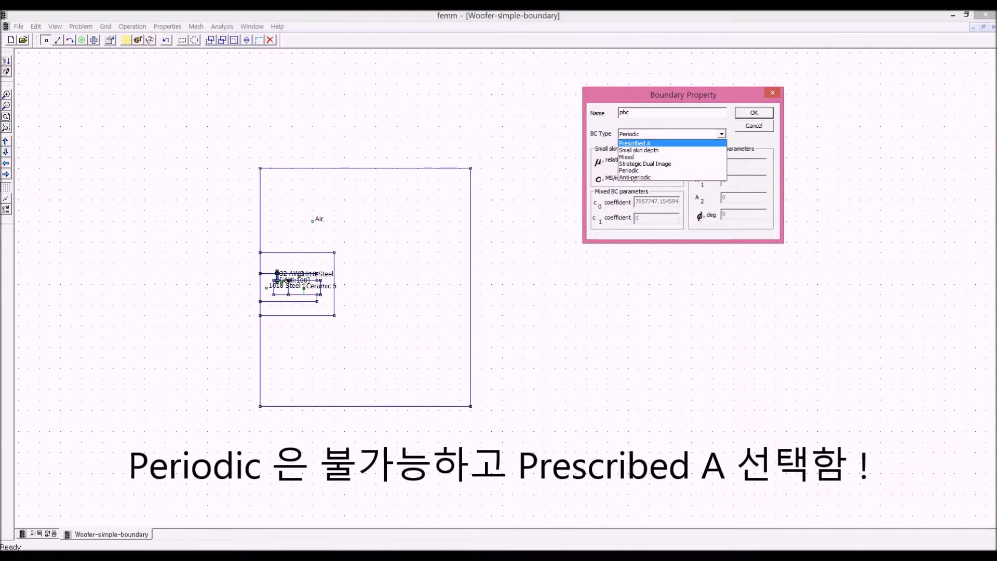
click(634, 143)
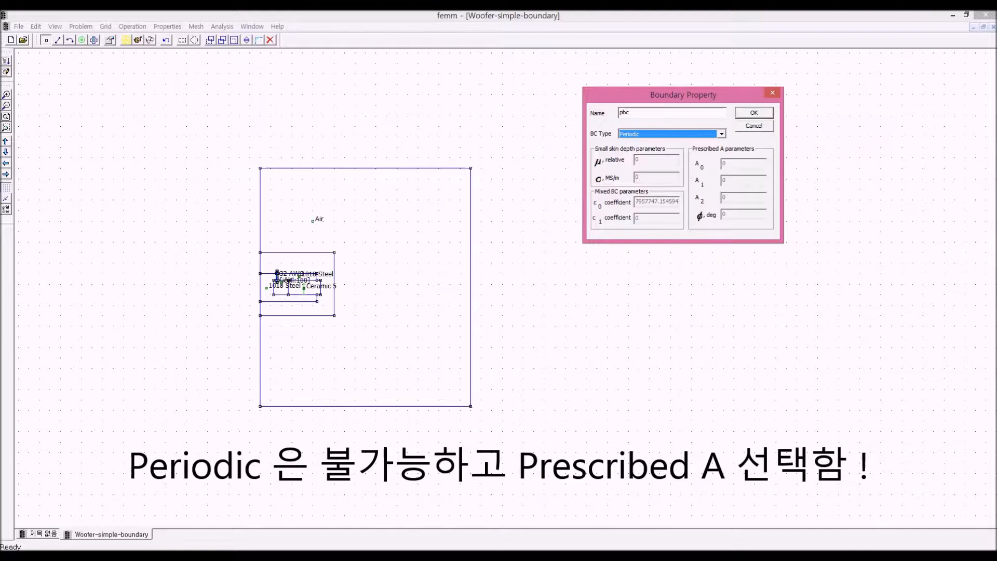
key(Return)
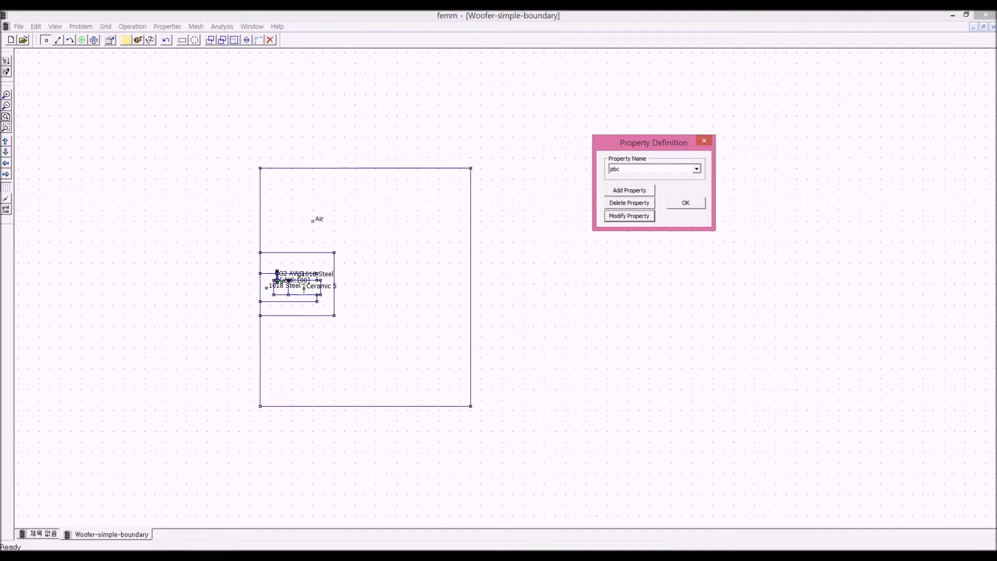
key(Return)
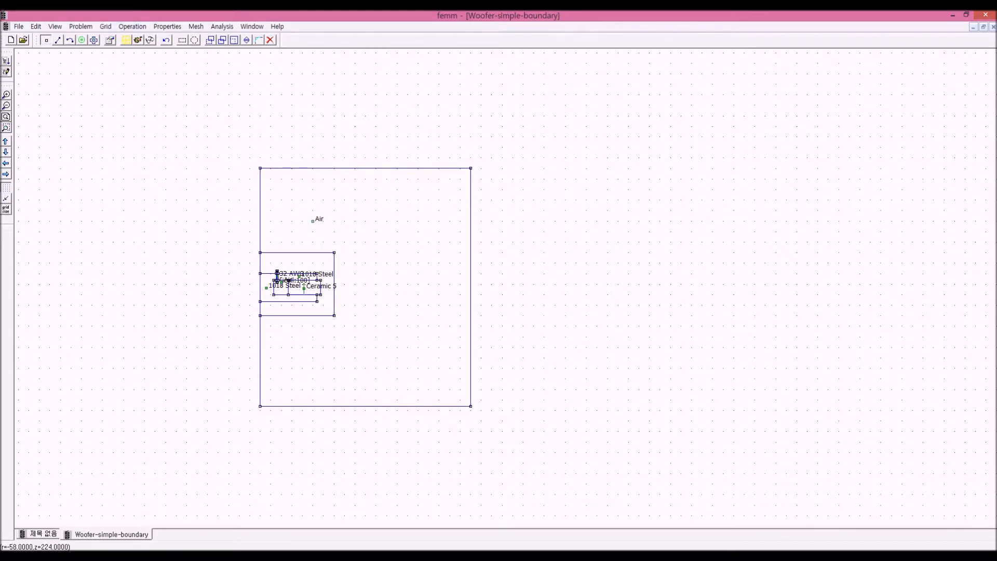
Assign the pbc boundary condition to the top, right and bottom edges of the outer air region, leaving the axis without one.
click(58, 39)
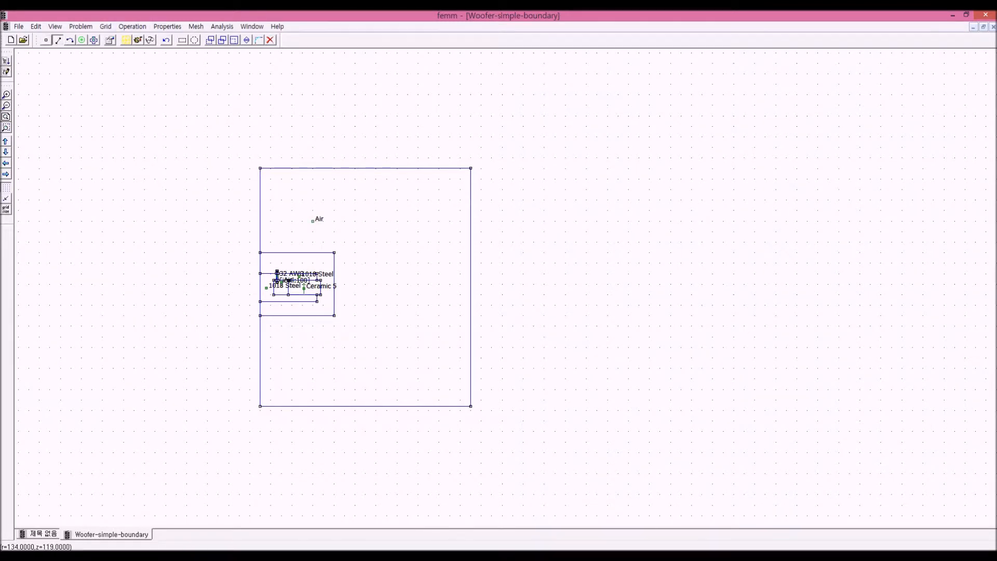
right_click(401, 165)
right_click(472, 287)
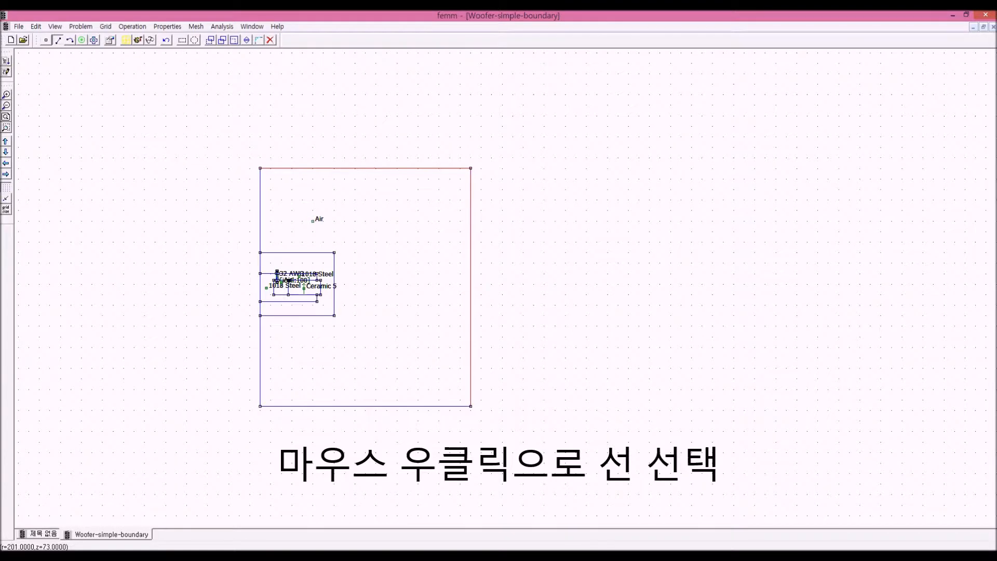
right_click(416, 412)
key(space)
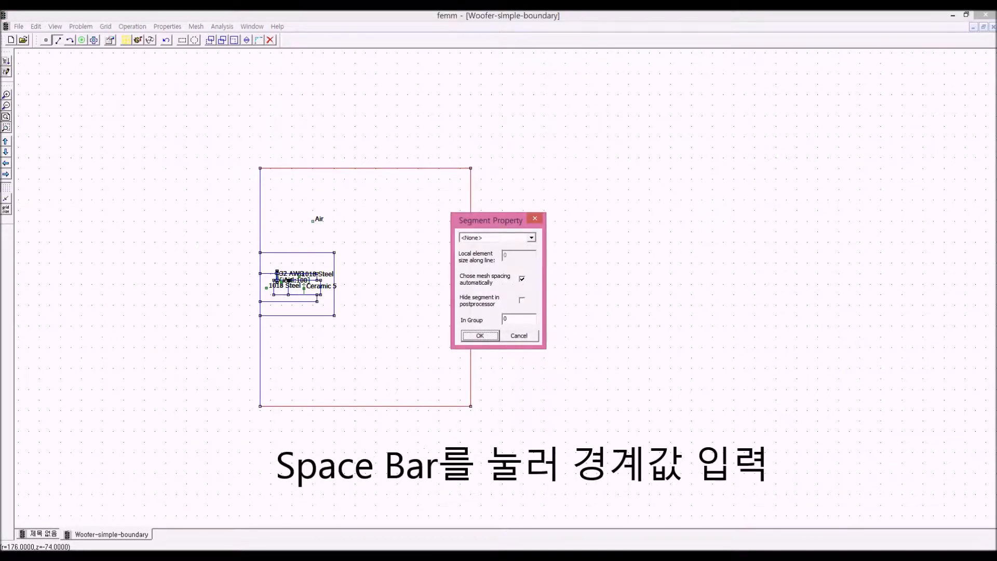
click(531, 238)
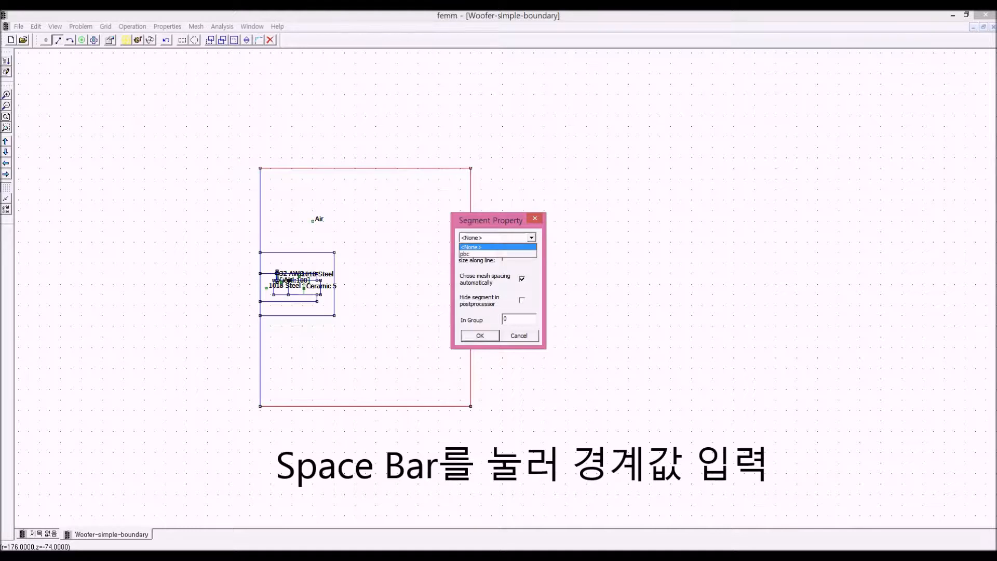
click(488, 254)
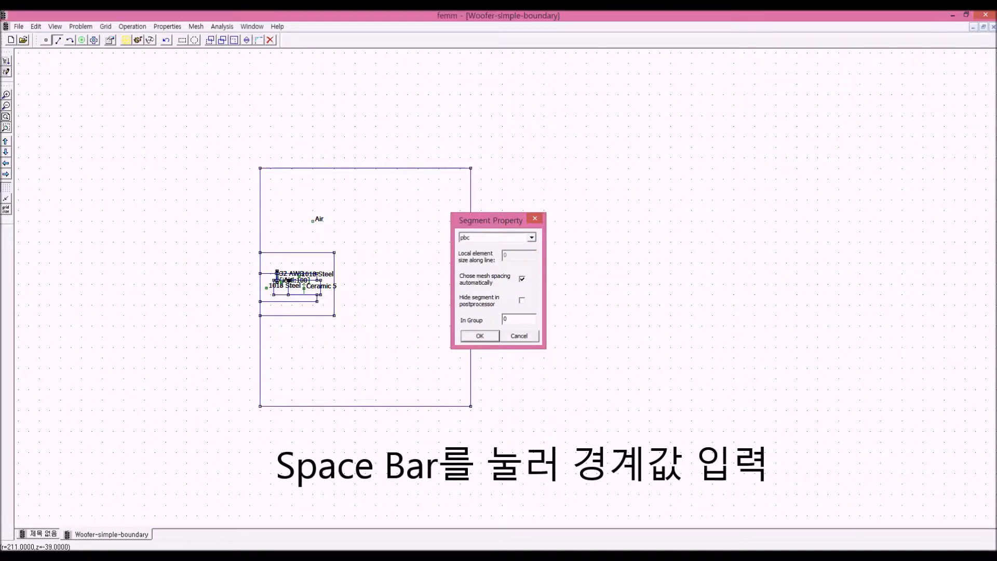
key(Return)
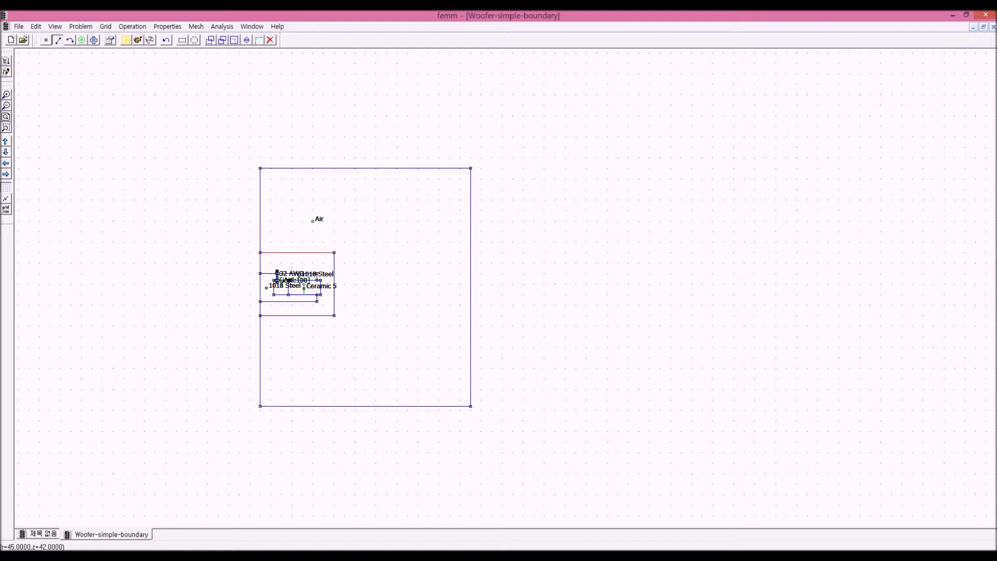
Inspect the segment properties of the inner air region's three non-axis edges and close them without changes.
right_click(334, 286)
right_click(292, 317)
key(space)
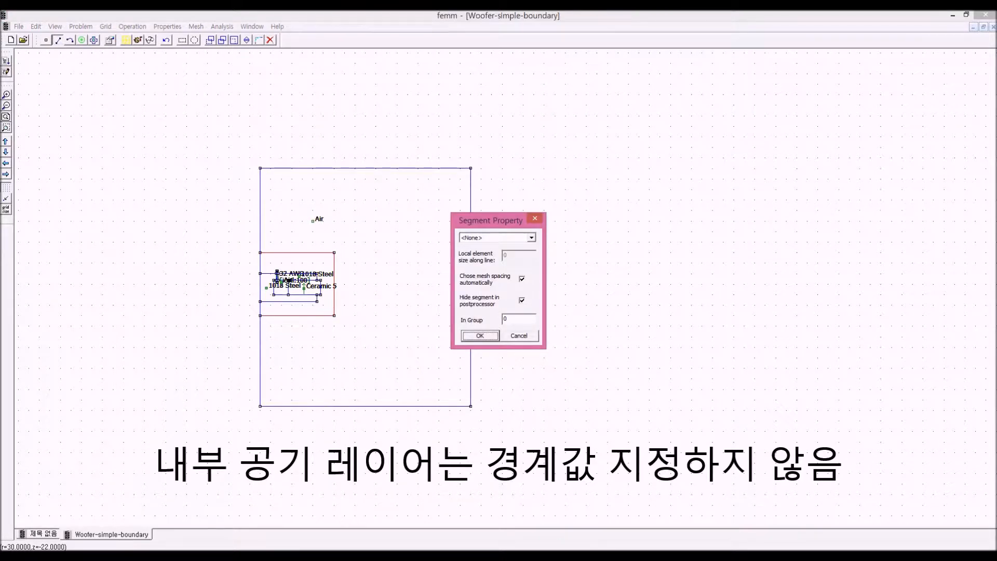
click(519, 336)
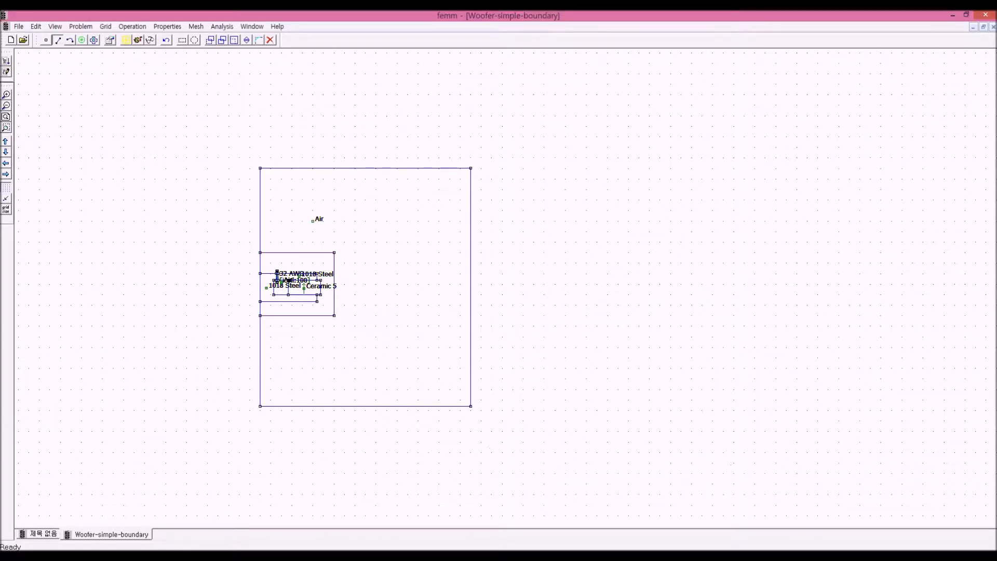
Place a block label in the inner air region above the woofer motor and delete it.
click(6, 127)
drag(229, 226, 357, 337)
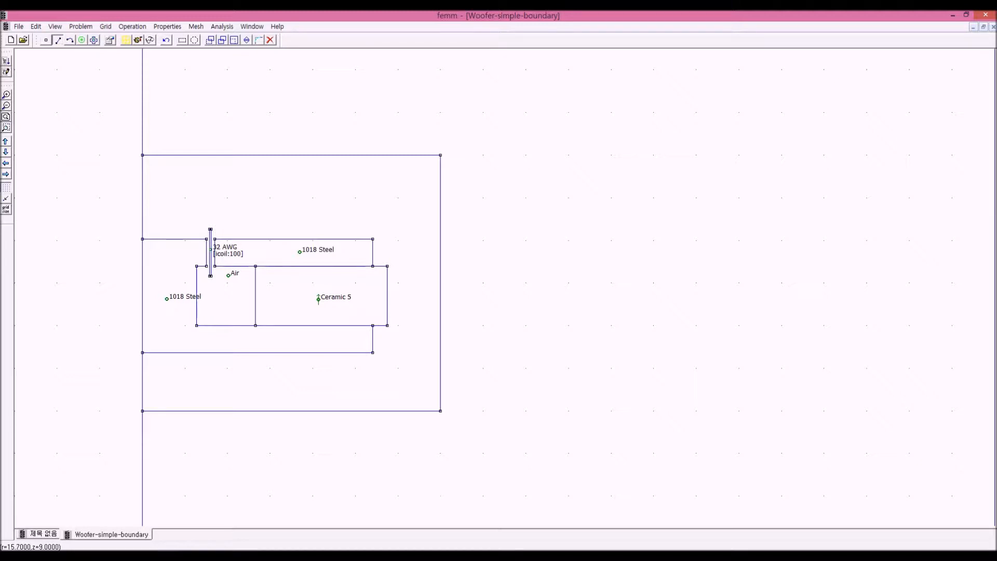
click(82, 40)
click(318, 196)
right_click(320, 195)
key(Delete)
Set both steel blocks to 1018 Steel with mesh size 1 and automatic mesh sizing off.
right_click(300, 251)
right_click(166, 299)
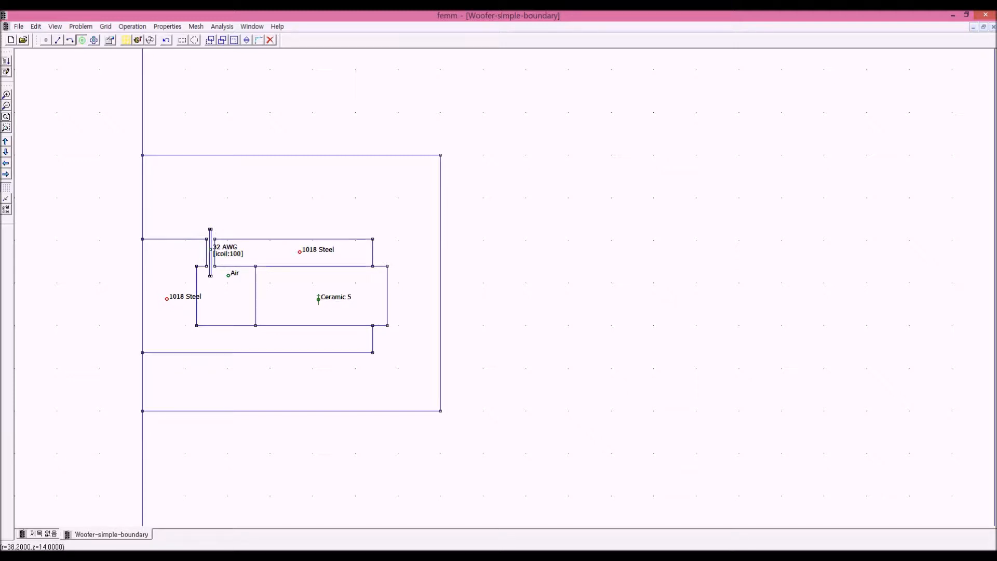
right_click(167, 298)
right_click(300, 252)
right_click(166, 299)
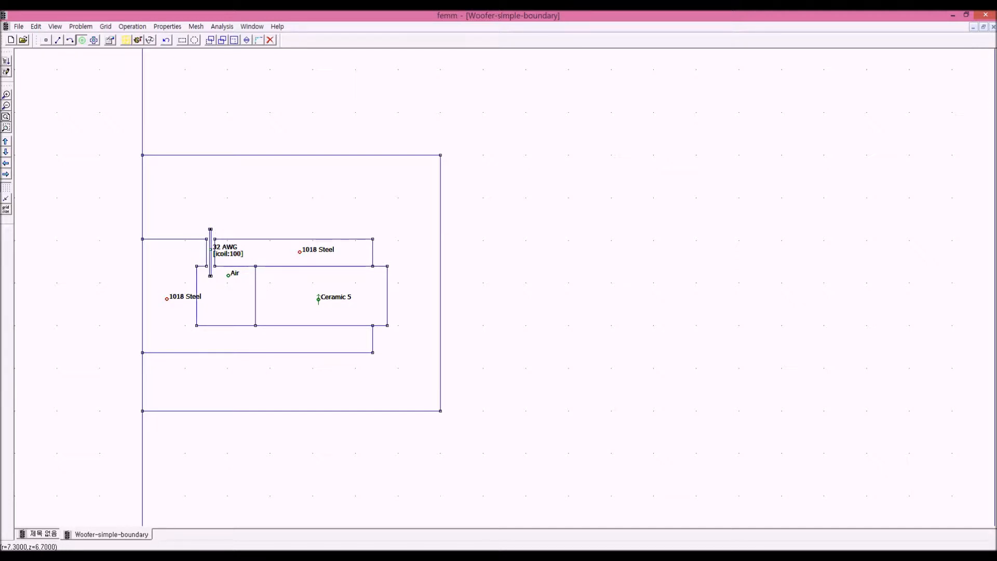
key(space)
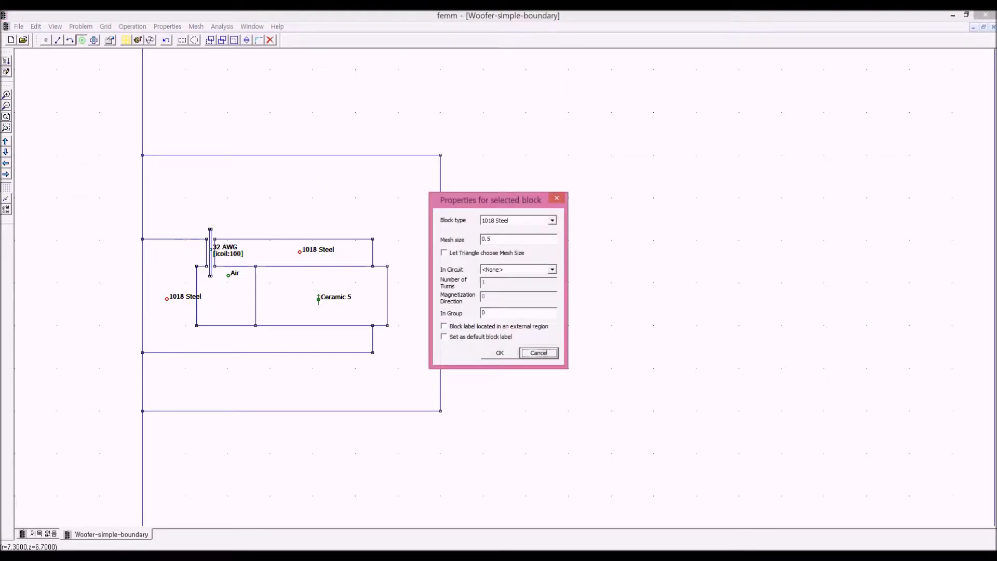
click(551, 221)
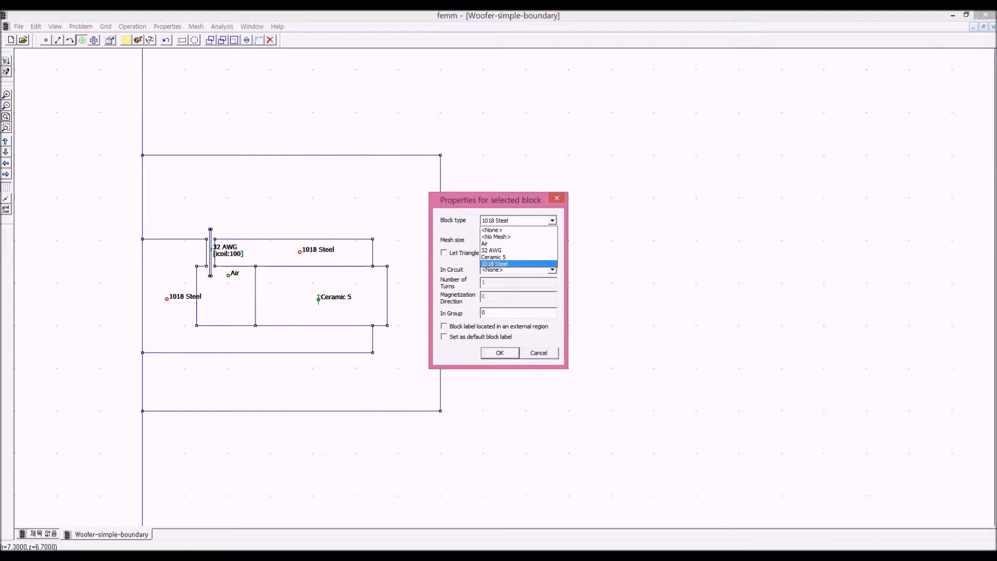
click(494, 264)
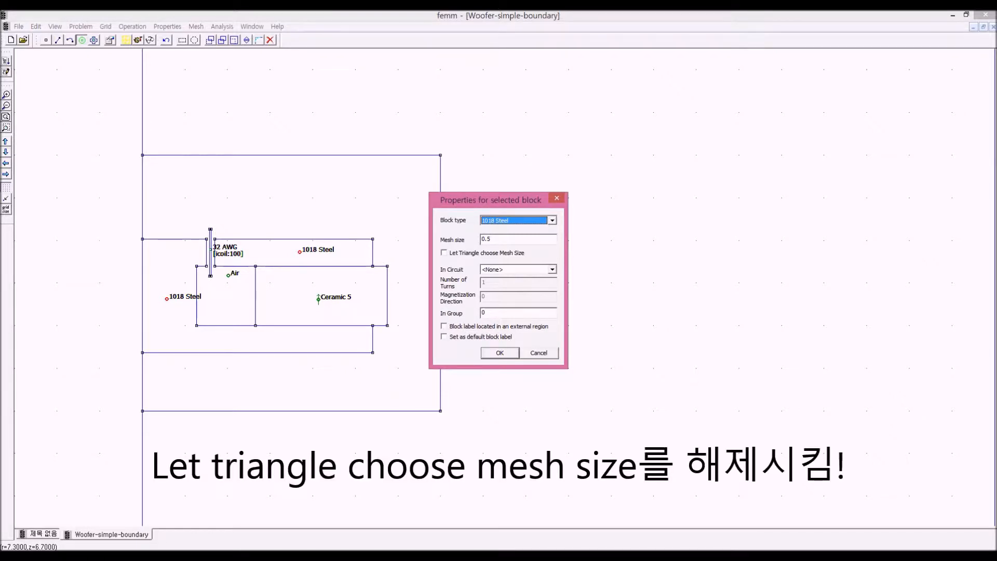
click(444, 253)
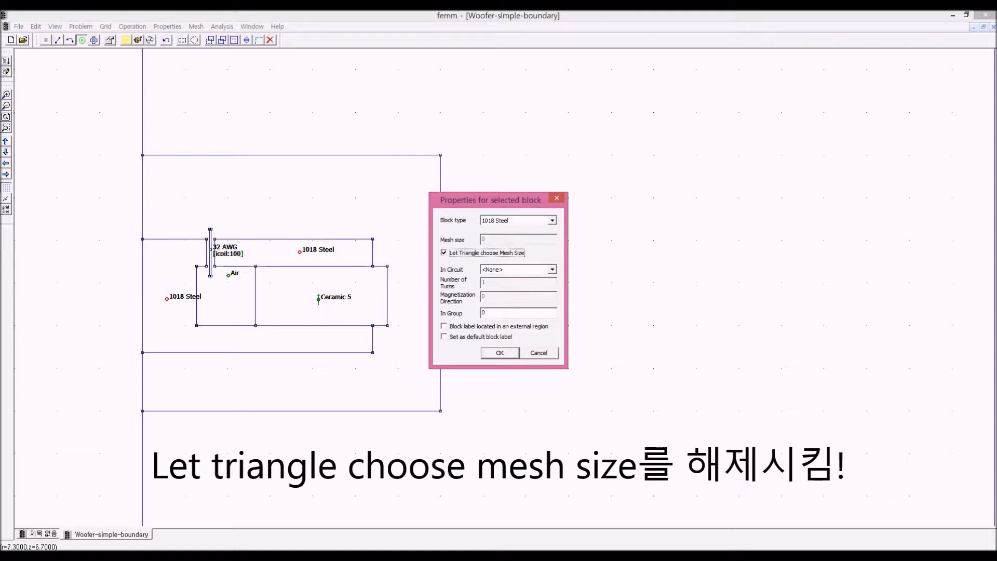
click(443, 253)
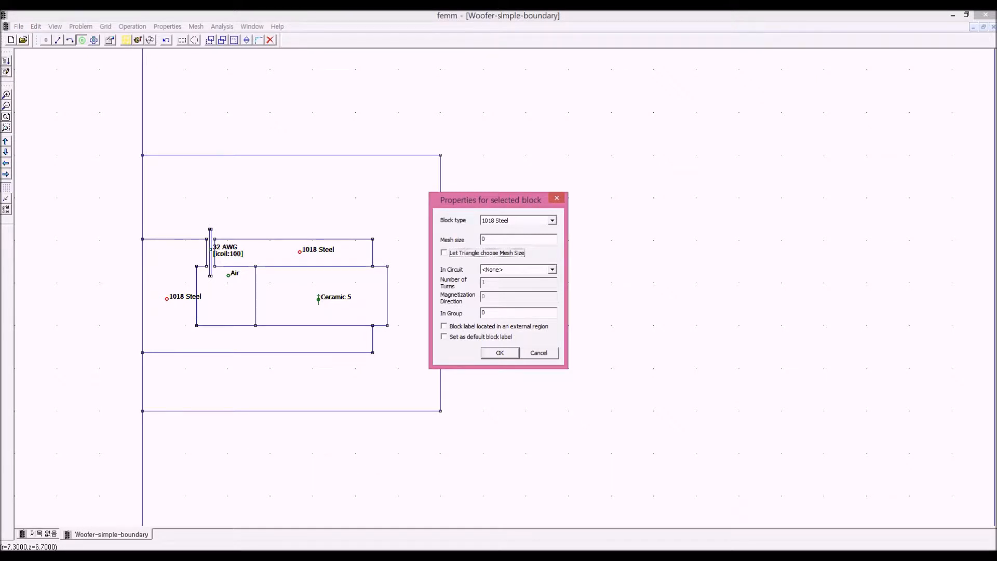
click(486, 239)
text(1)
key(Return)
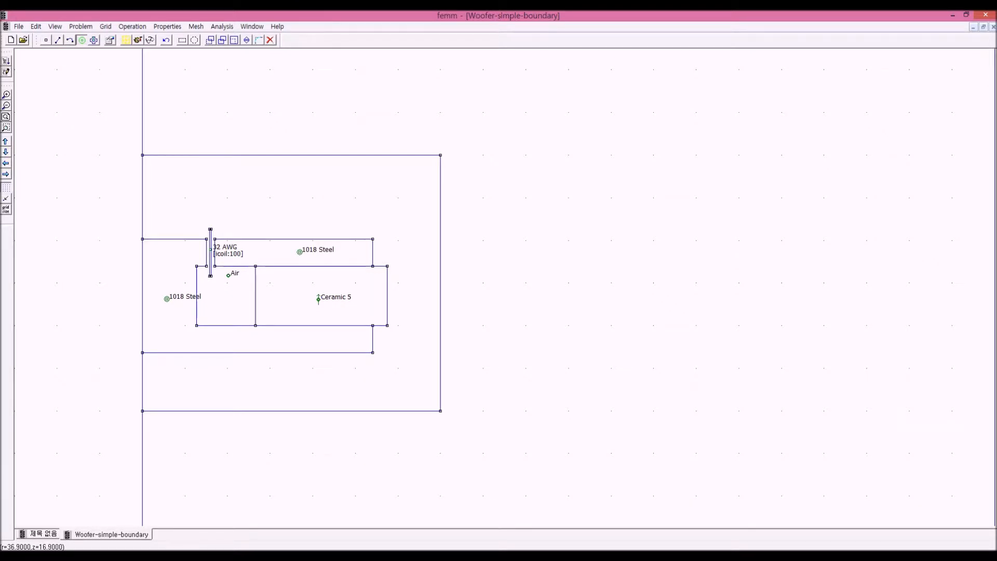
Set the mesh size of both 1018 Steel blocks to 0.1.
right_click(300, 252)
right_click(167, 298)
key(space)
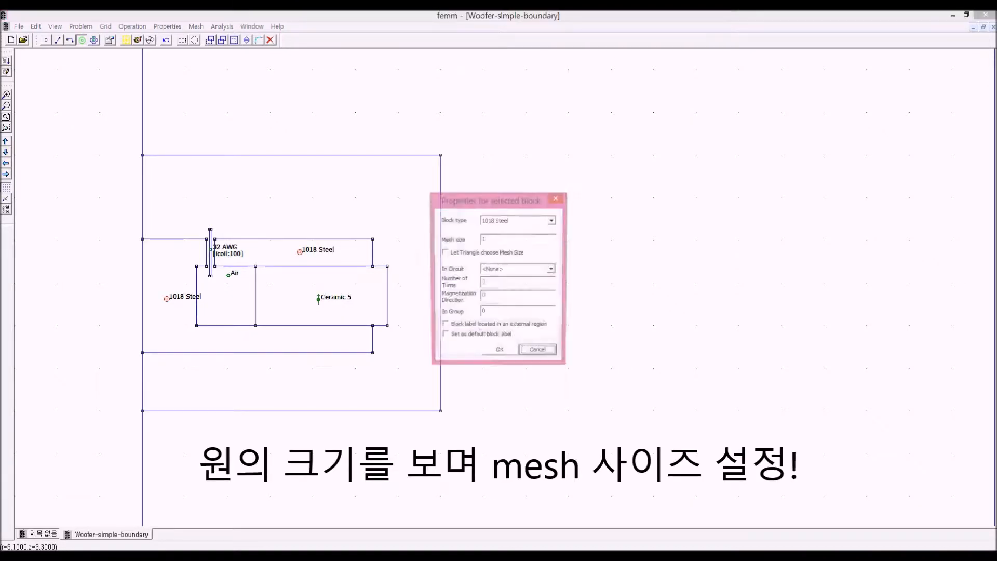
key(Tab)
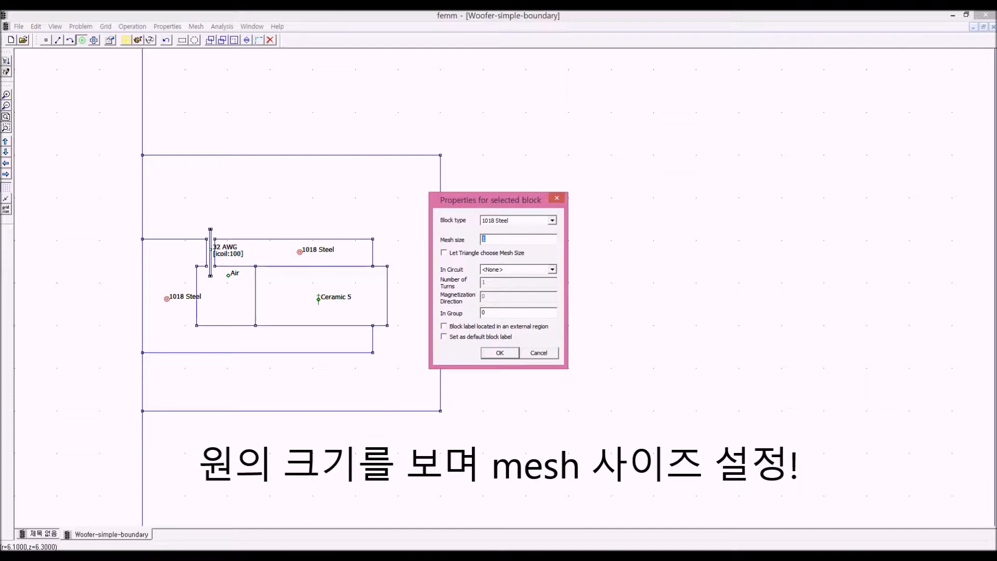
text(0.1)
key(Return)
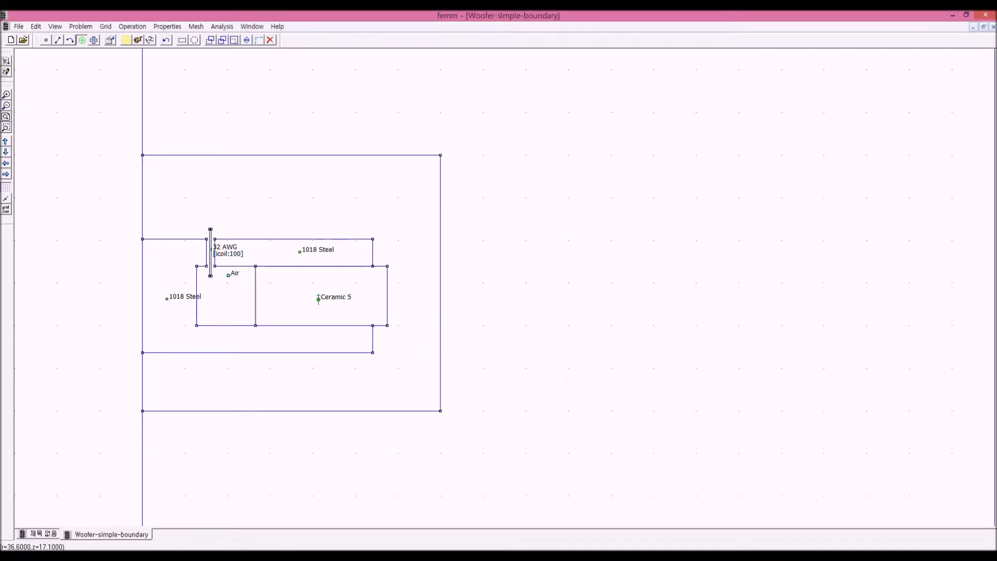
Set the mesh size of both 1018 Steel blocks to 5.
right_click(299, 252)
key(space)
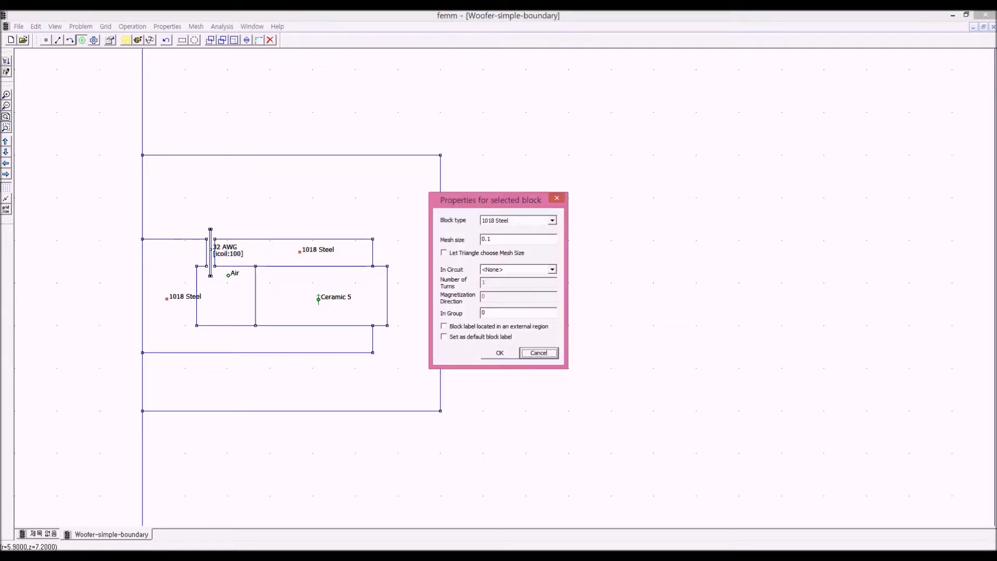
key(Tab)
text(5)
key(Return)
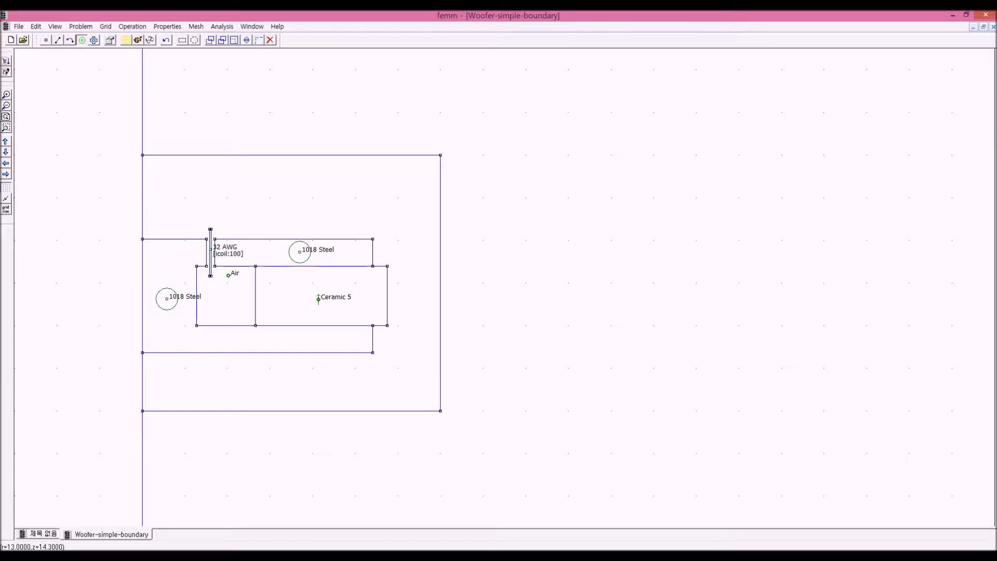
Set the mesh size of both 1018 Steel blocks to 0.2.
click(304, 252)
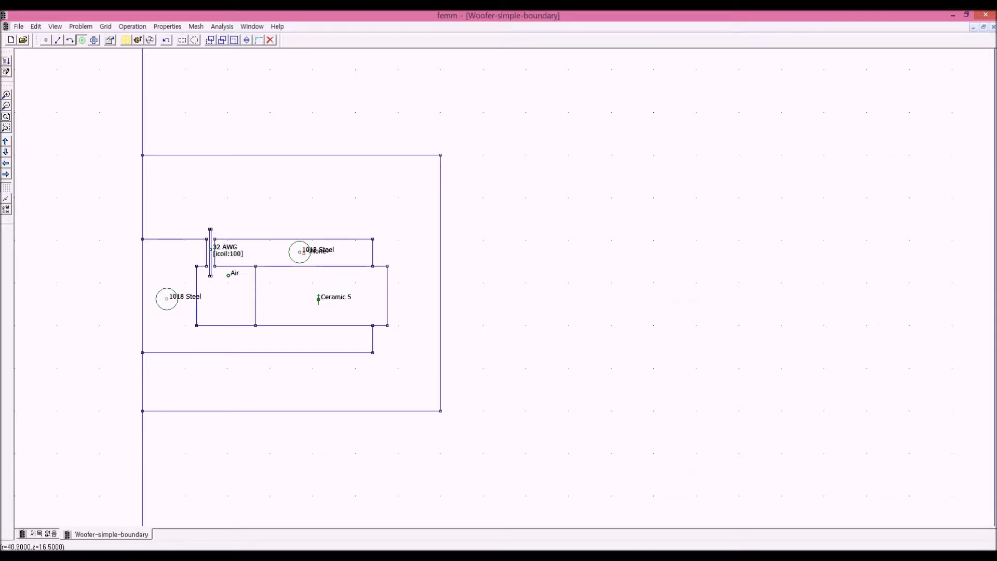
key(Delete)
right_click(299, 251)
right_click(171, 294)
key(space)
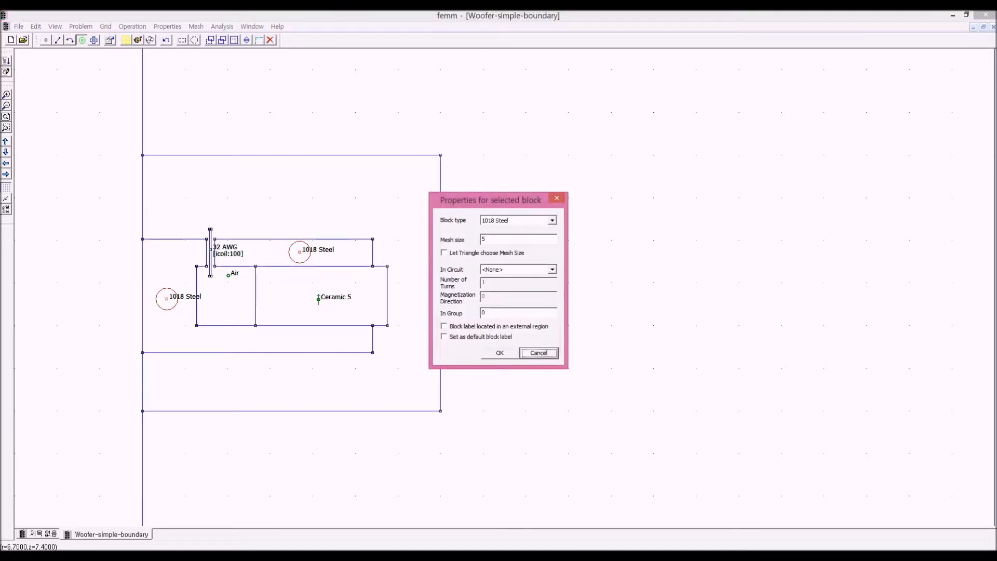
text(0.)
text(5)
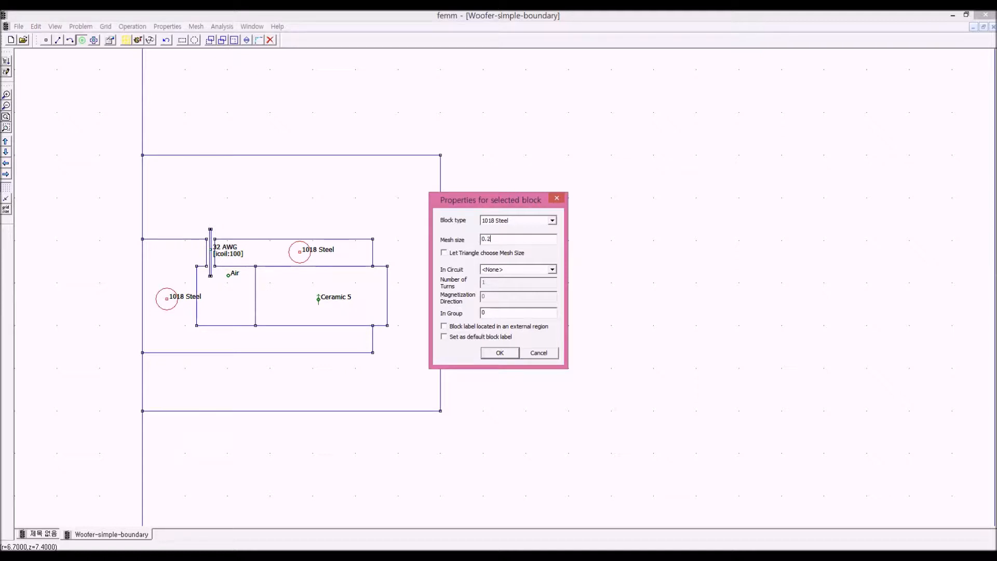
key(Return)
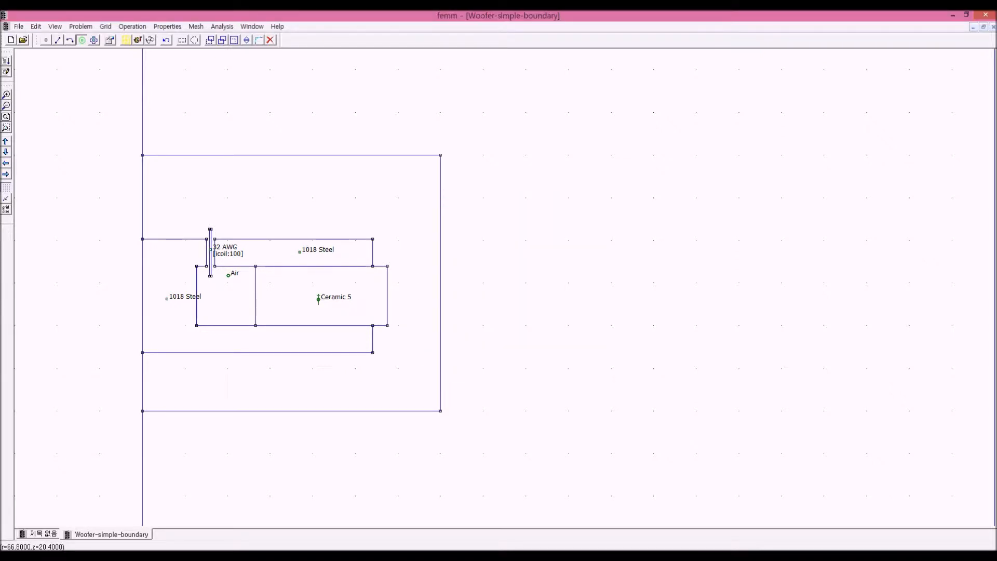
Set the mesh size of both 1018 Steel blocks to 0.5.
right_click(300, 252)
right_click(167, 298)
key(space)
click(492, 239)
key(BackSpace)
text(5)
key(Return)
Check the block properties and mesh settings of the inner Air region and the outer Air region.
right_click(228, 274)
key(space)
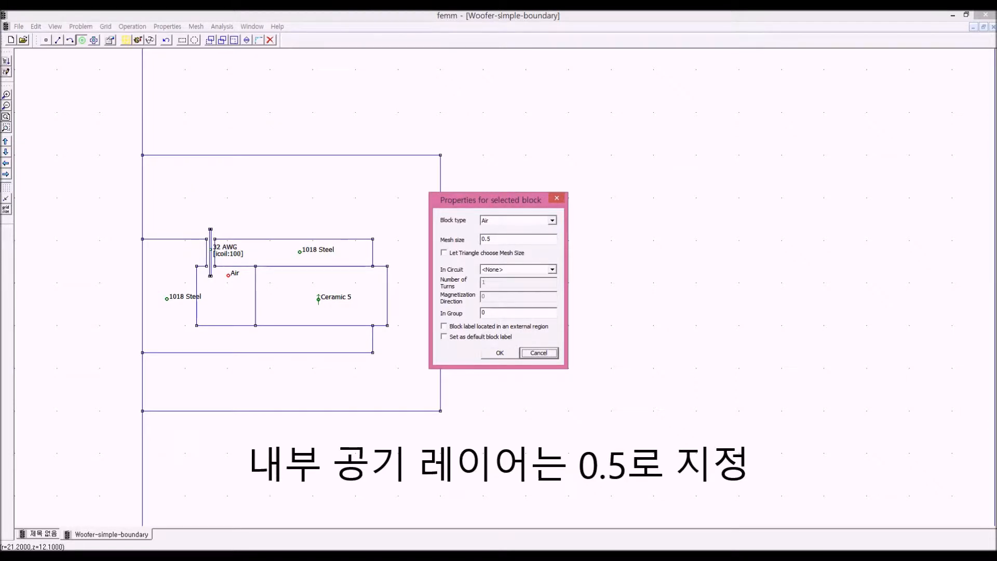
click(539, 353)
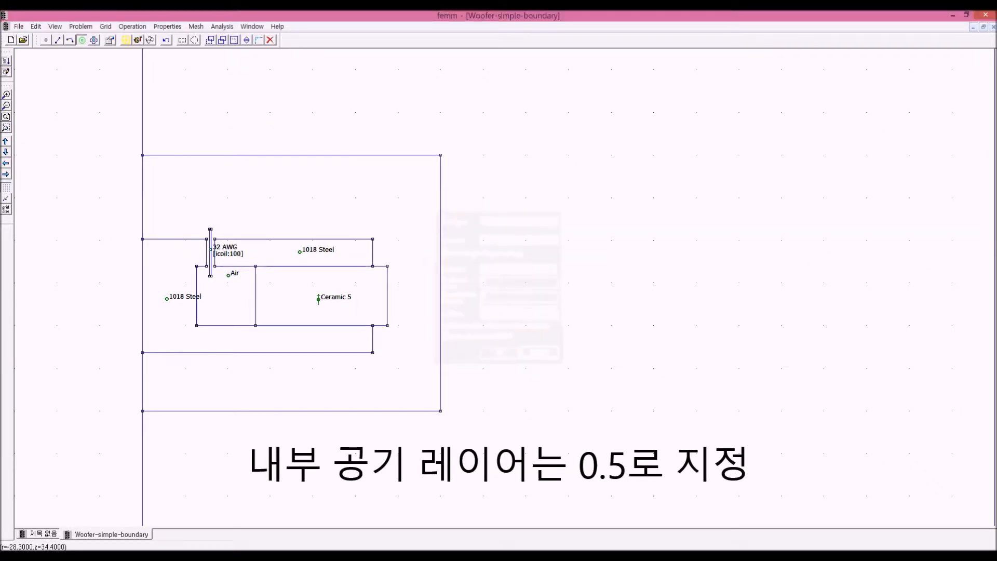
click(6, 117)
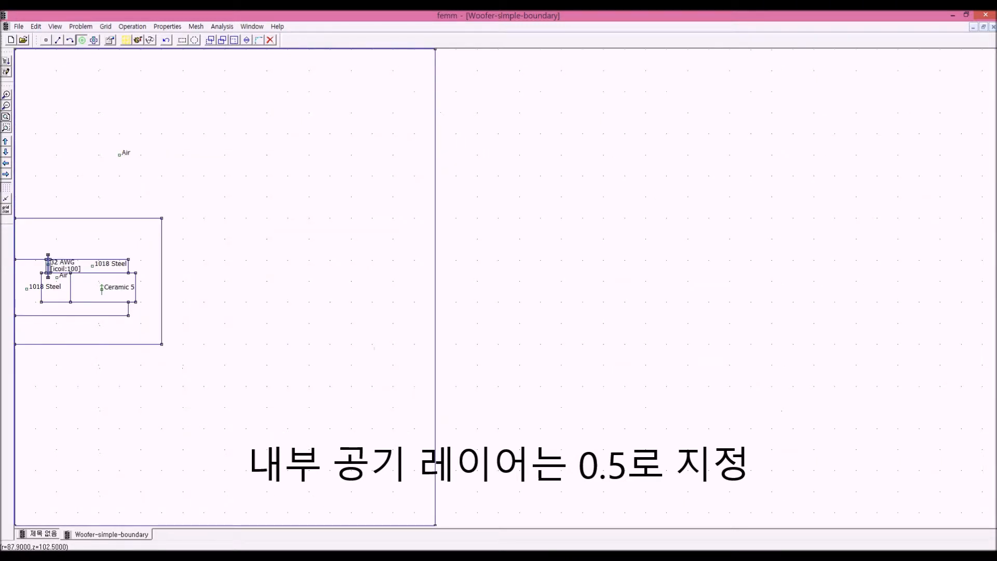
right_click(126, 156)
key(space)
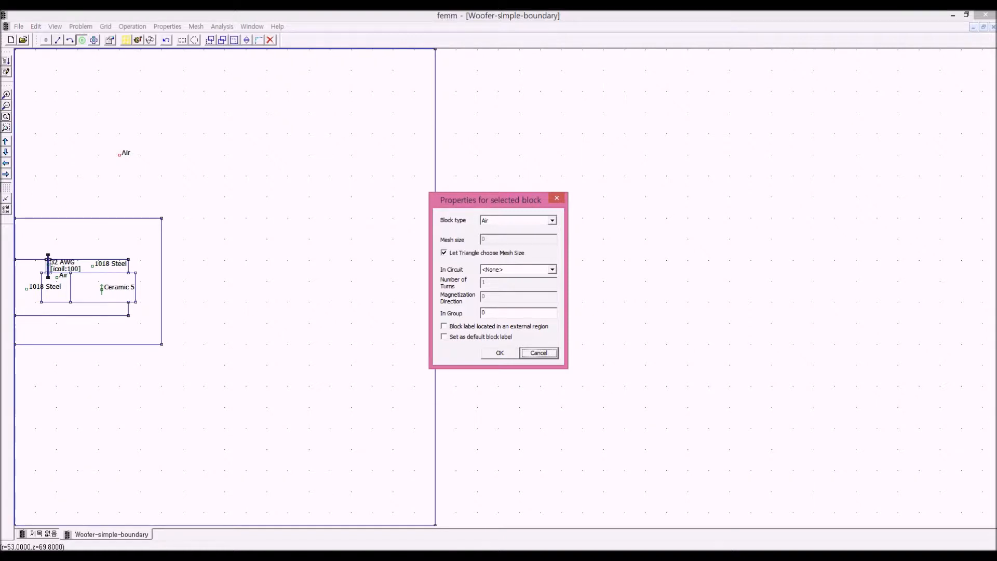
click(539, 353)
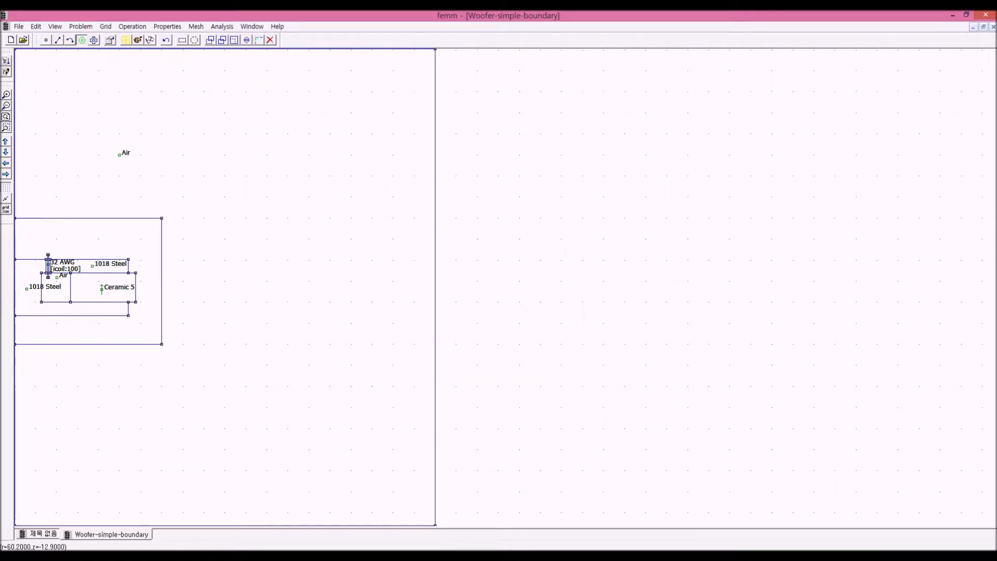
Set the magnetization direction of the Ceramic 5 magnet block to 0.
drag(144, 329, 16, 243)
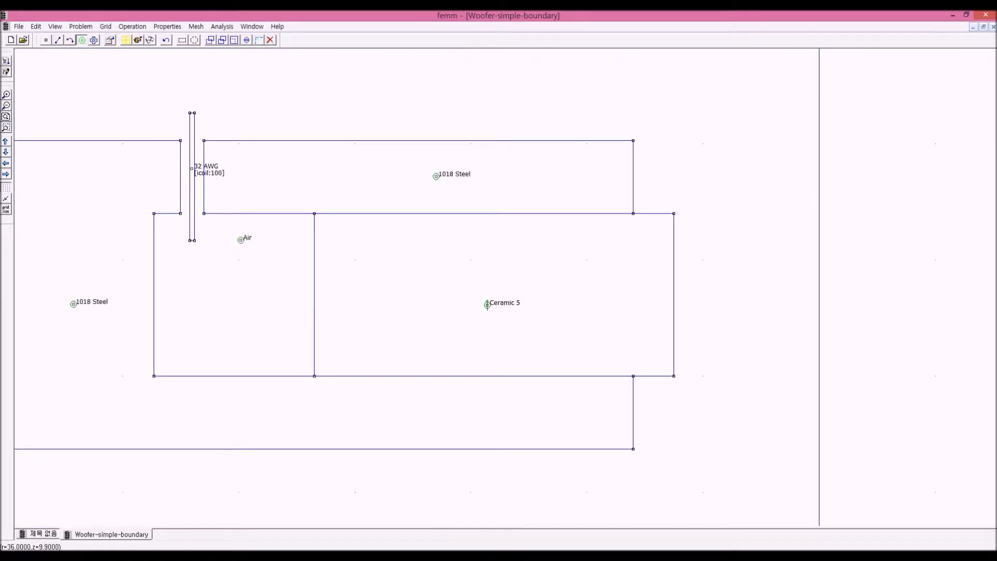
right_click(487, 305)
key(space)
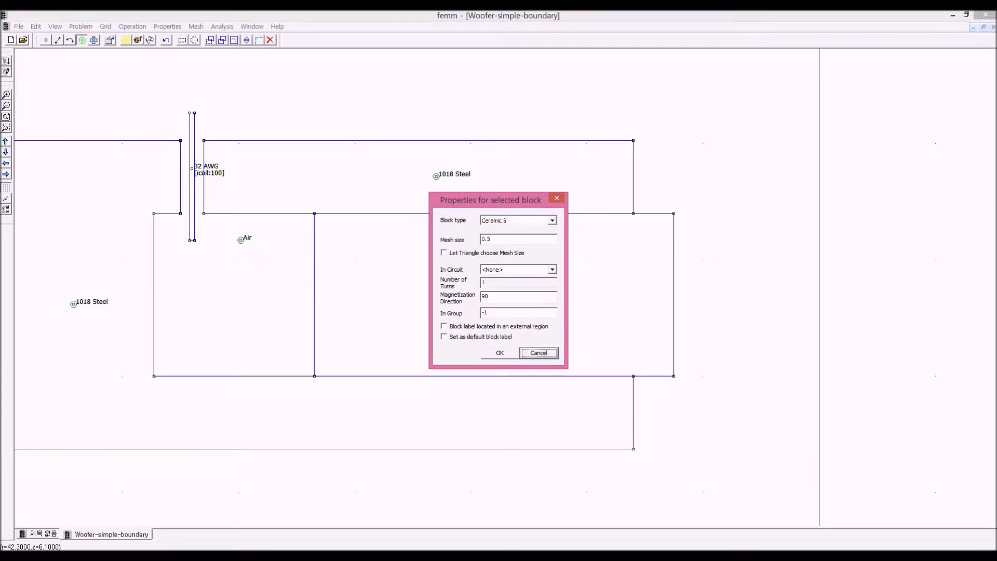
drag(490, 200, 723, 200)
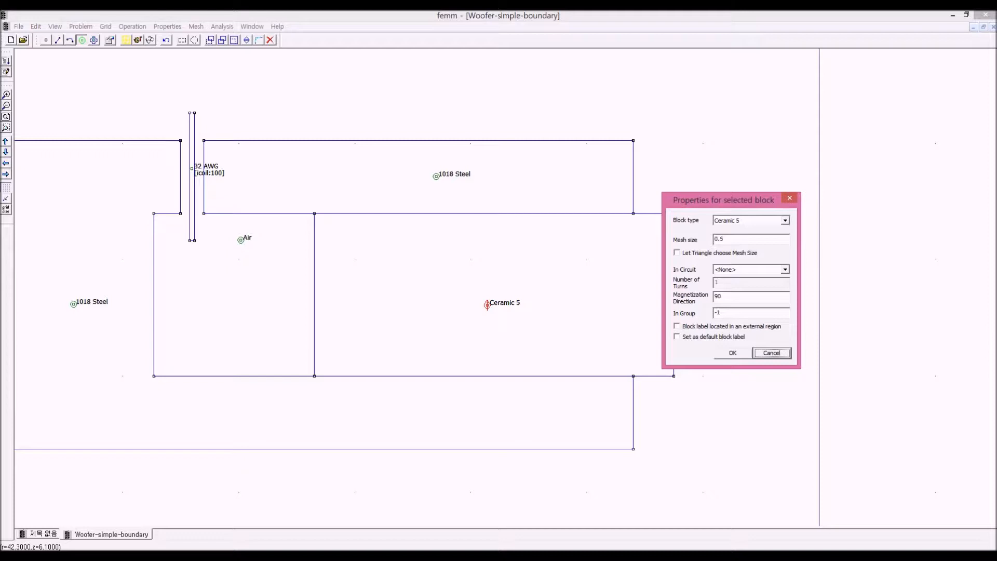
double_click(718, 297)
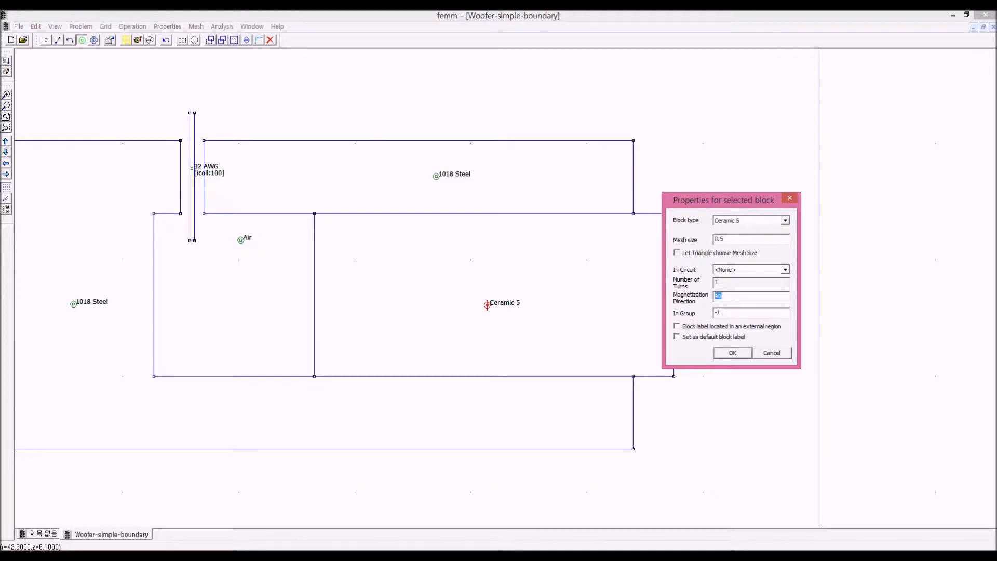
text(0)
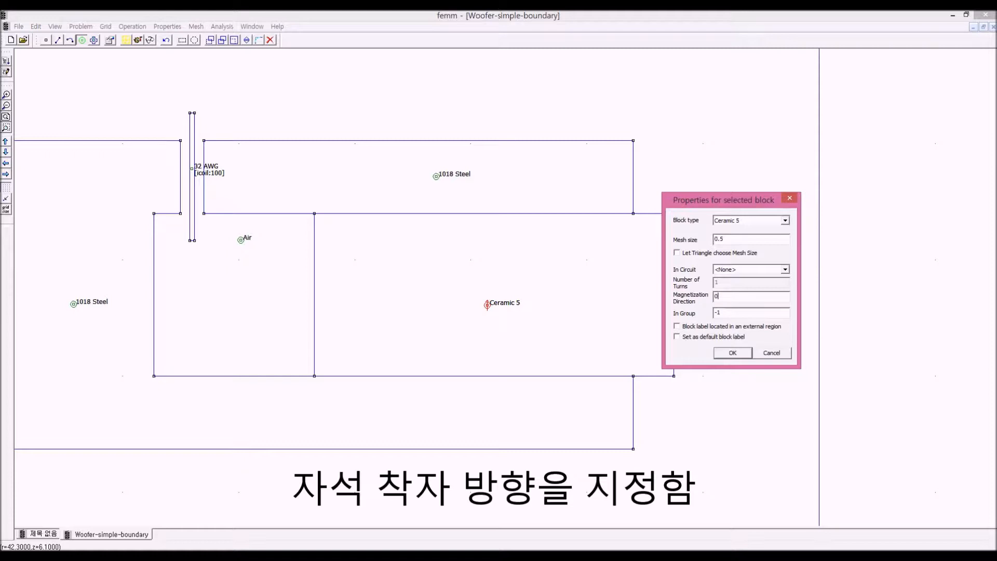
key(Return)
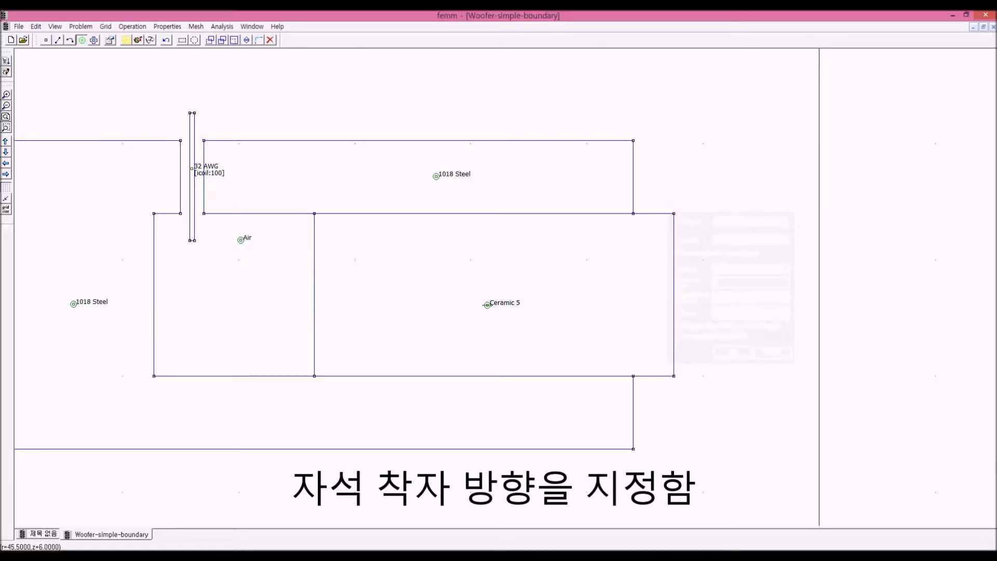
Set the magnetization direction of the Ceramic 5 magnet block to 180.
right_click(487, 305)
key(space)
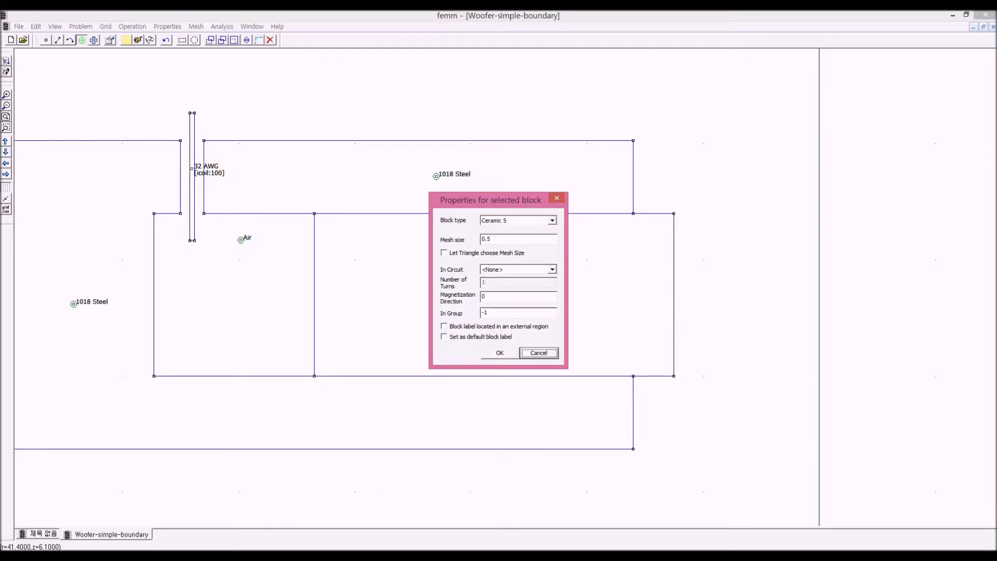
key(Tab)
text(180)
key(Return)
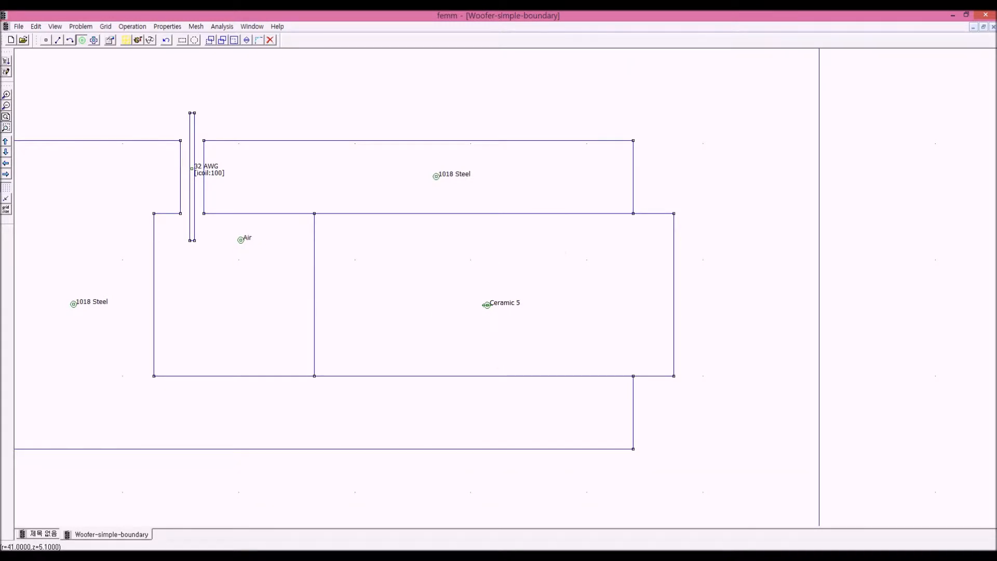
Set the magnetization direction of the Ceramic 5 magnet block to 90.
right_click(486, 304)
key(space)
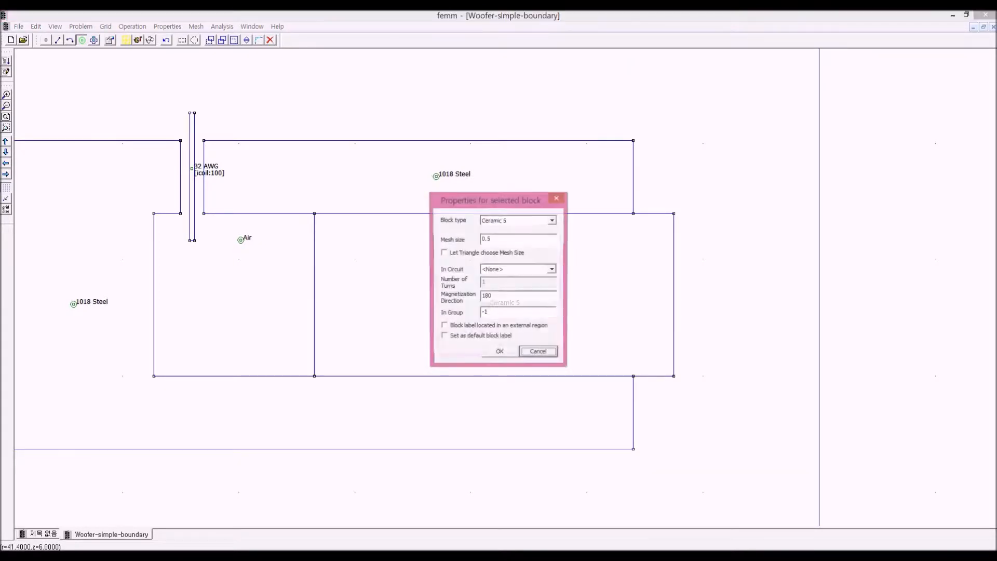
key(Tab)
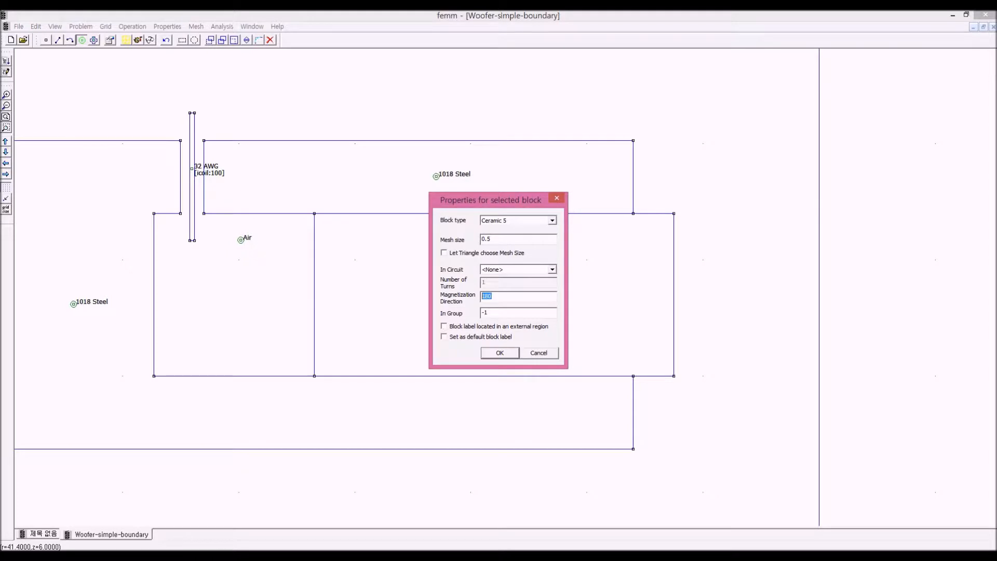
text(90)
key(Return)
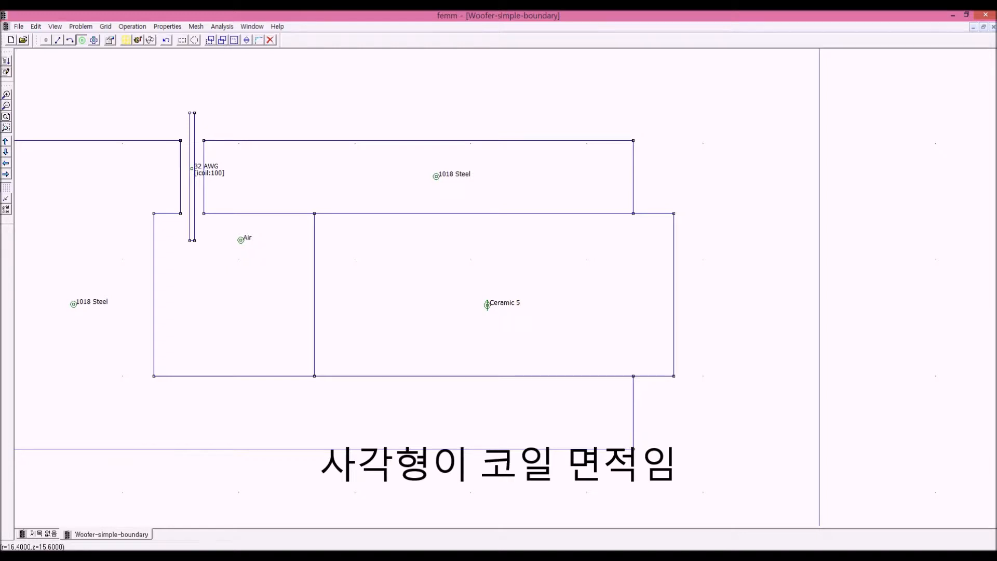
Turn off automatic mesh sizing for the 32 AWG coil block and set its mesh size to 0.1.
right_click(193, 168)
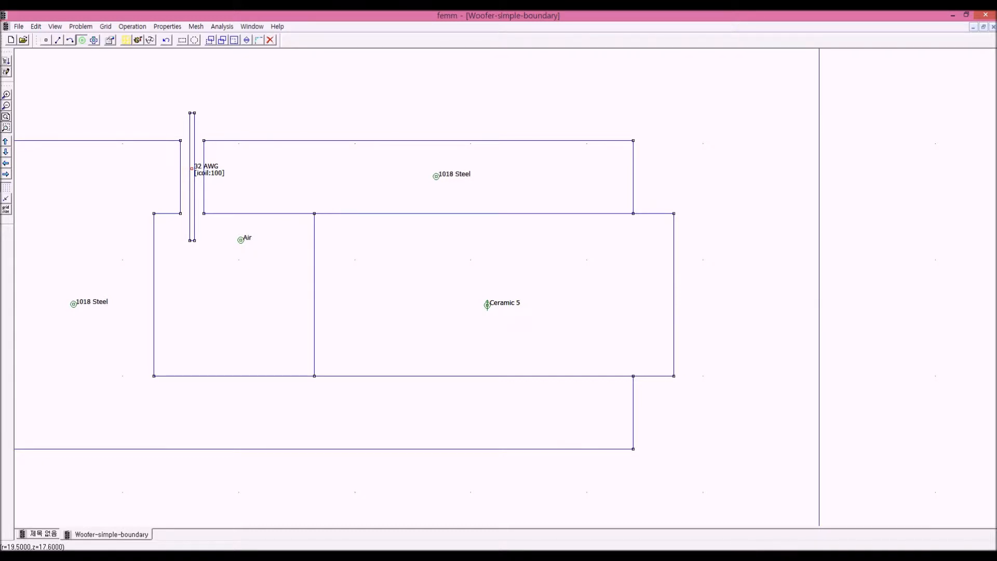
key(space)
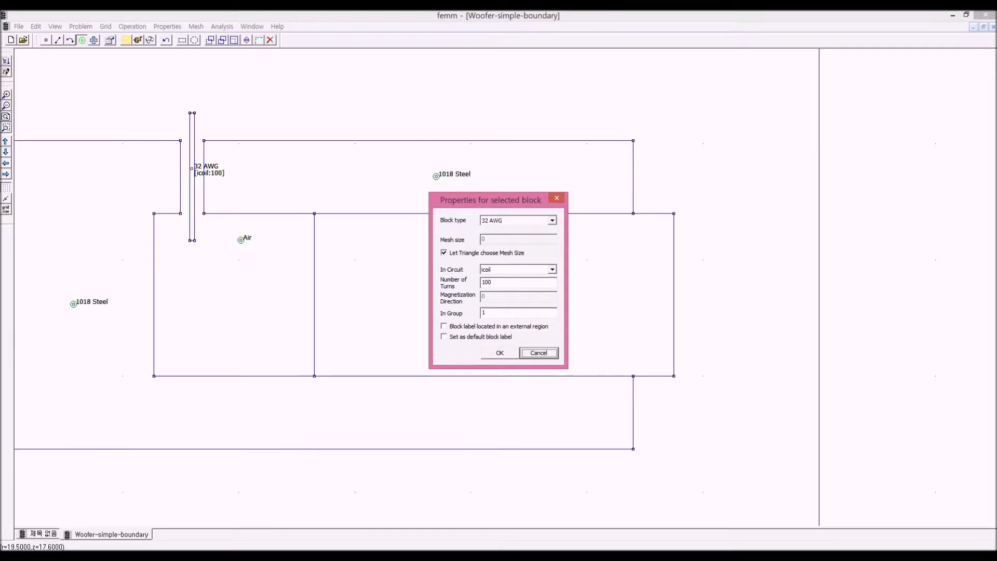
drag(490, 199, 488, 165)
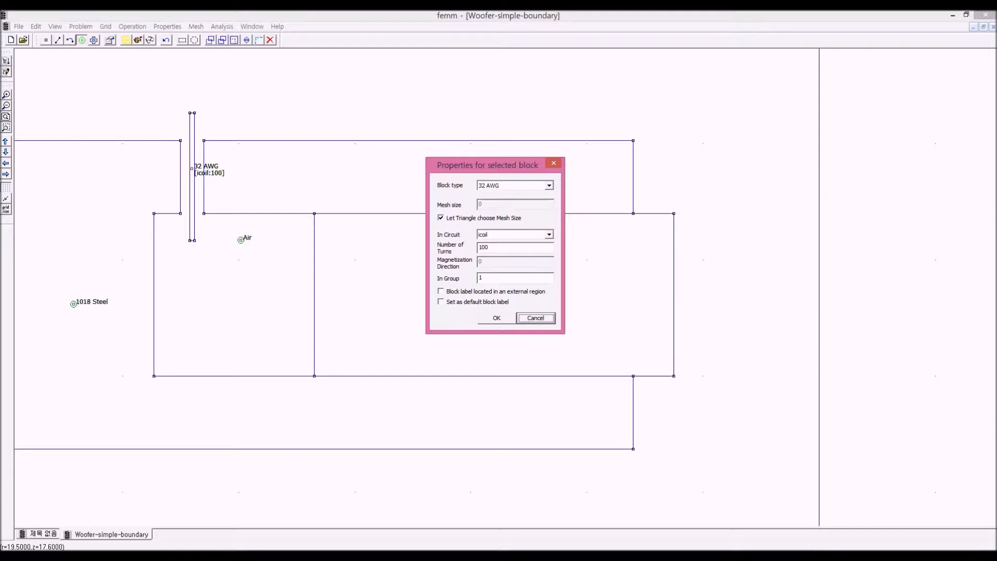
click(441, 218)
click(498, 204)
text(.1)
key(shift+Left)
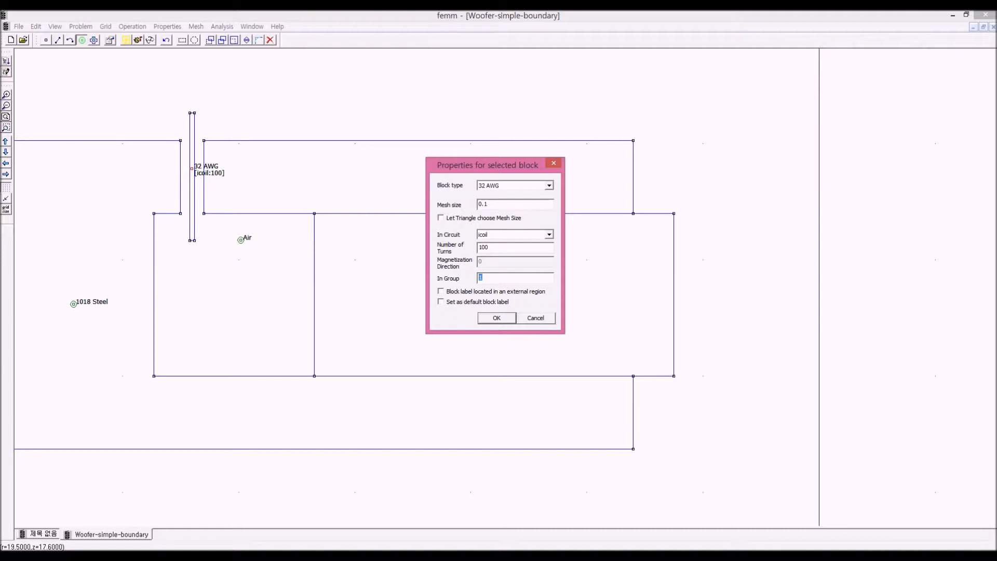
click(492, 317)
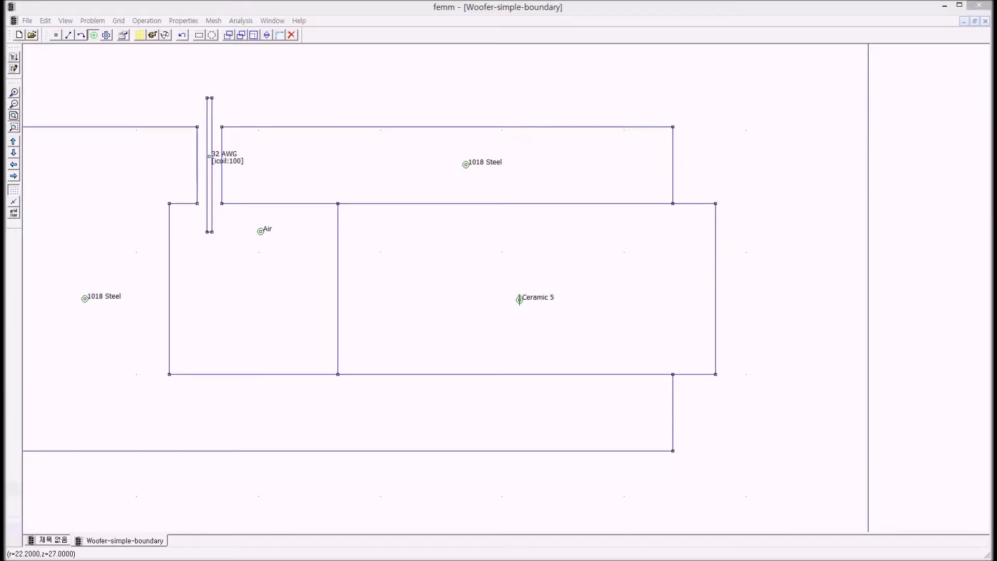
Open the Materials Library and examine the Alnico and NdFeB grades among the permanent magnet materials.
click(183, 21)
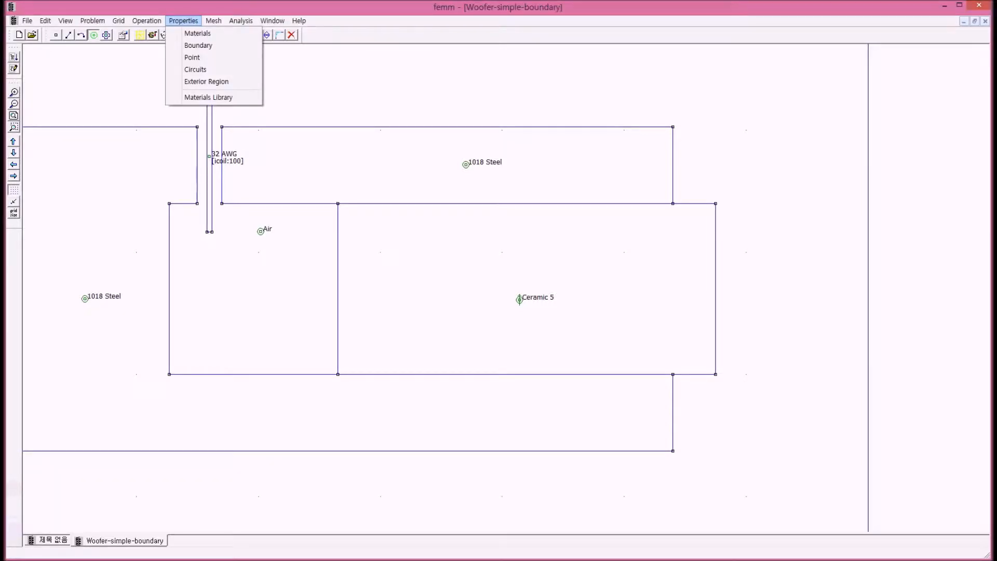
click(208, 97)
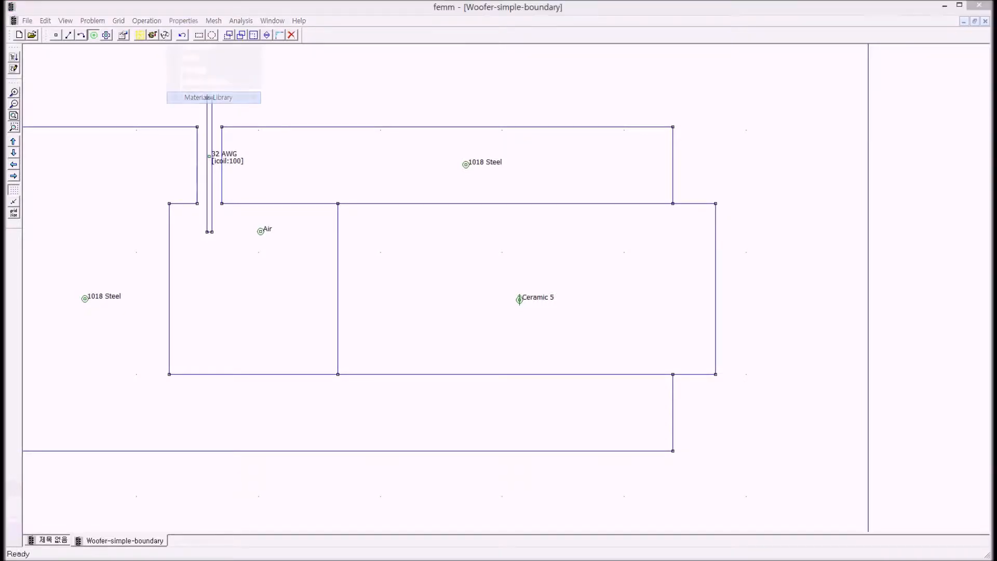
drag(498, 193, 453, 85)
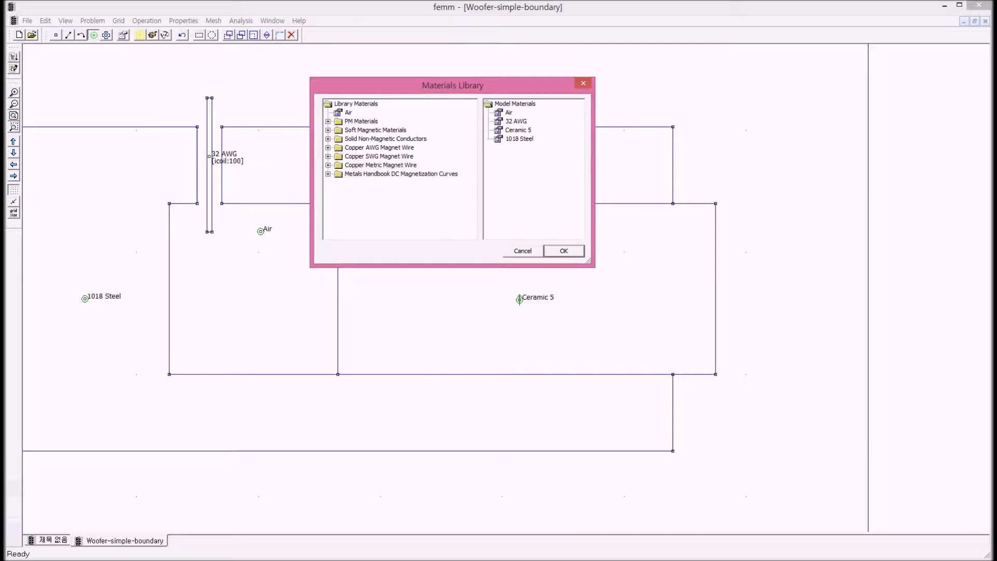
click(348, 113)
click(327, 121)
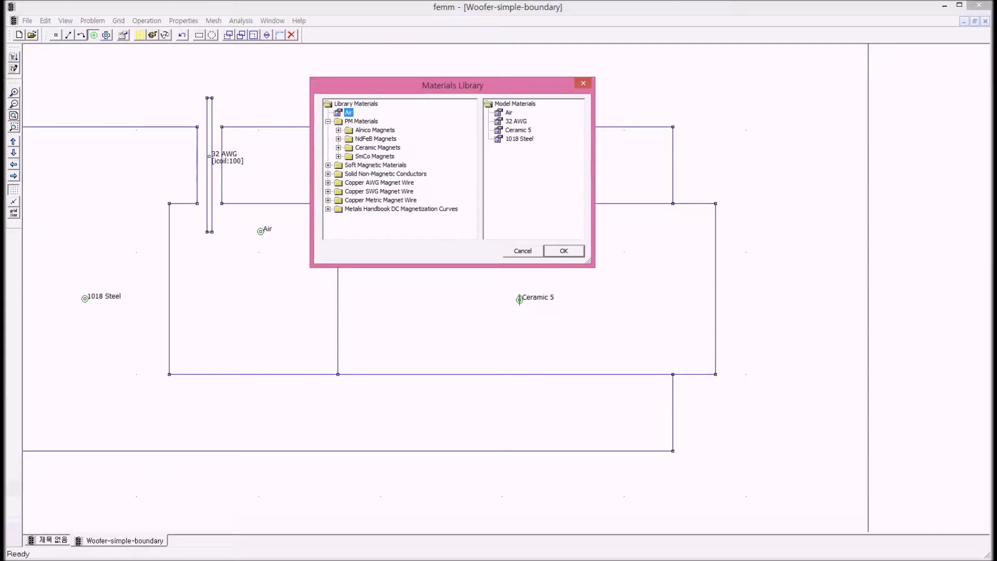
click(337, 130)
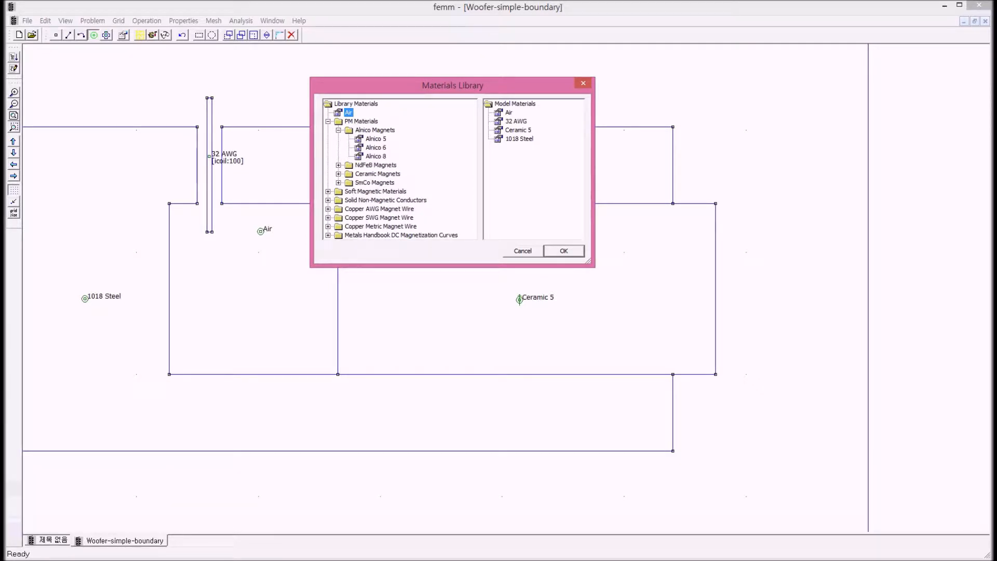
click(337, 165)
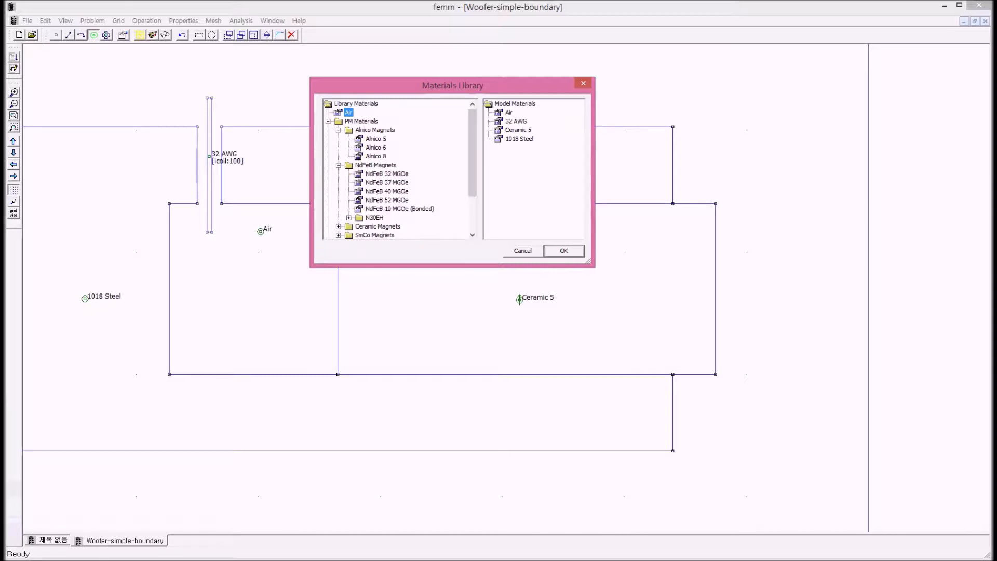
Examine the N30EH, ceramic and SmCo magnet grades among the permanent magnet materials in the library.
scroll(400, 169, down, 1)
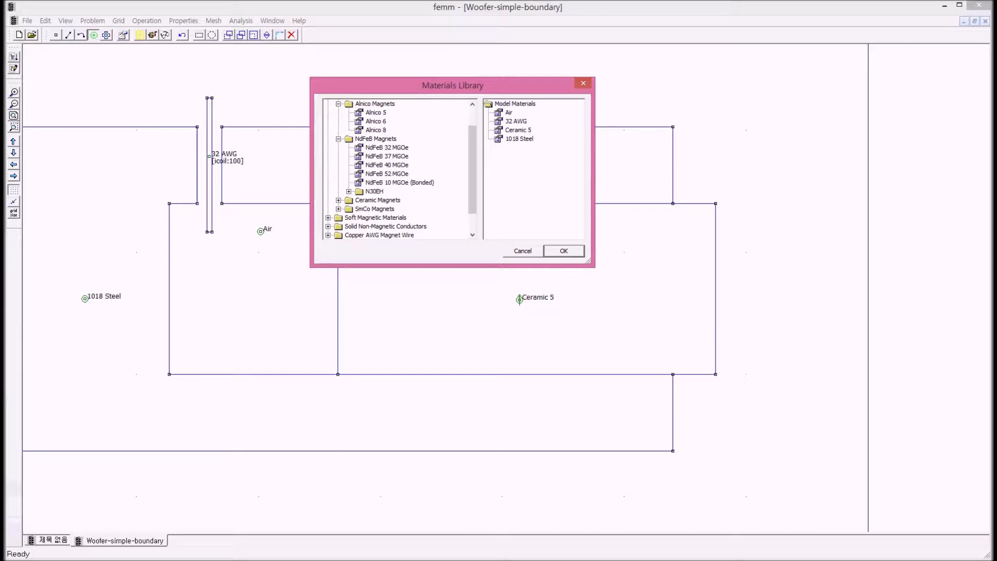
scroll(400, 169, down, 1)
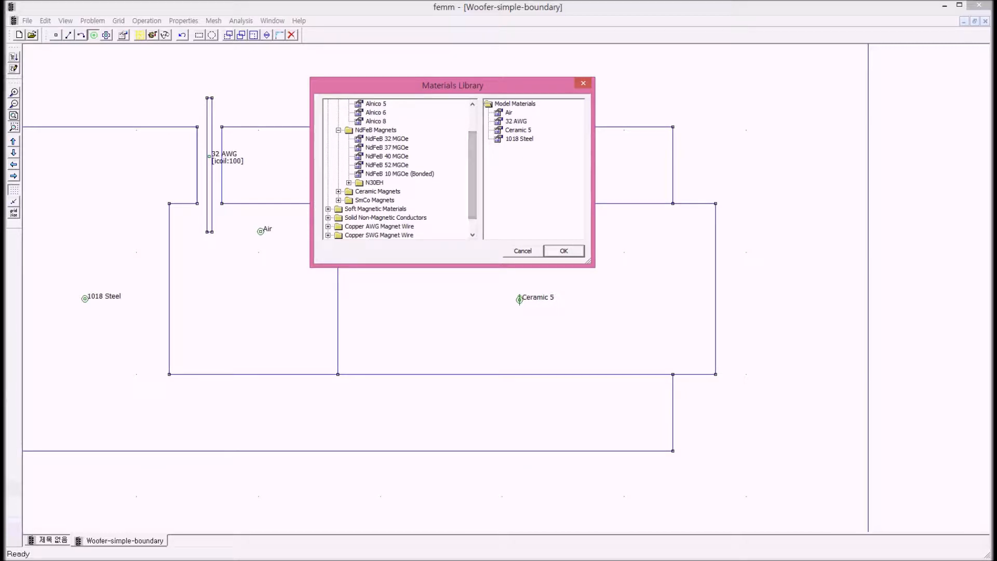
click(348, 182)
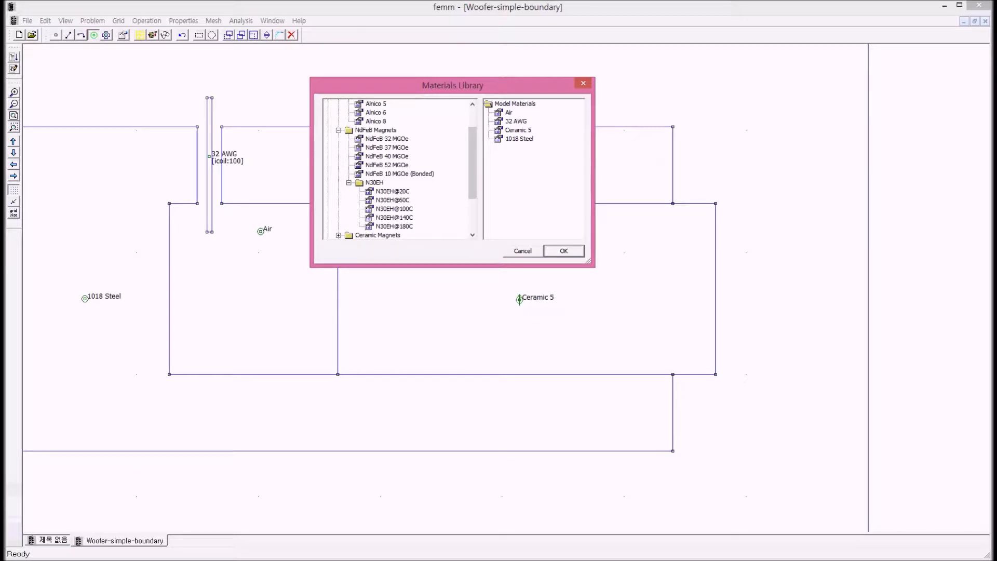
scroll(399, 169, down, 2)
drag(472, 174, 472, 176)
click(338, 208)
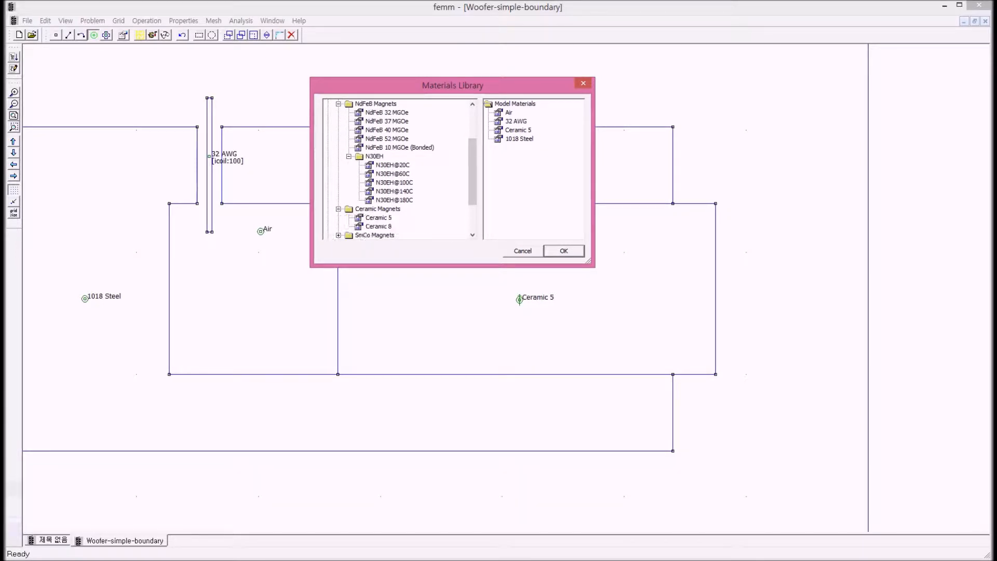
drag(472, 171, 472, 188)
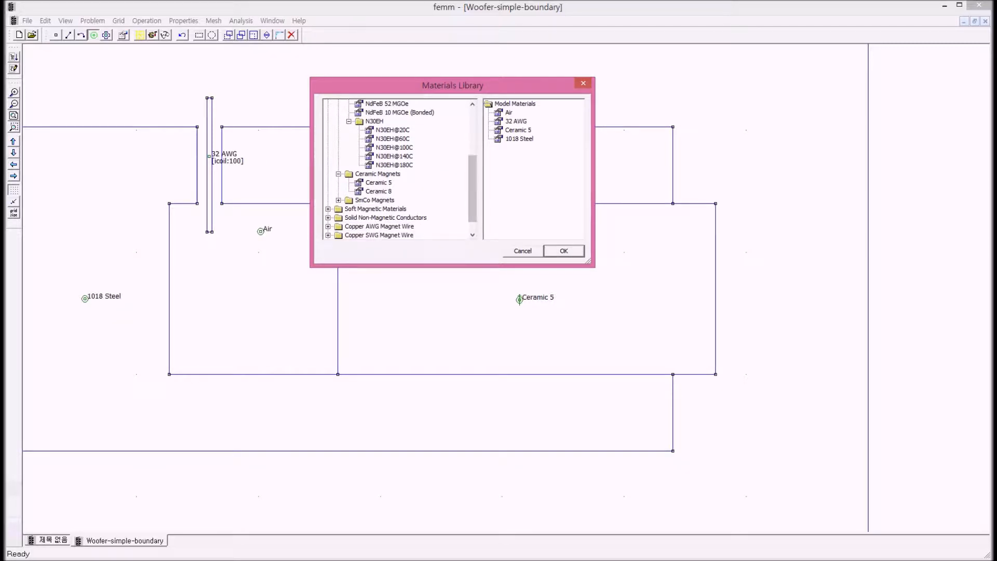
click(338, 201)
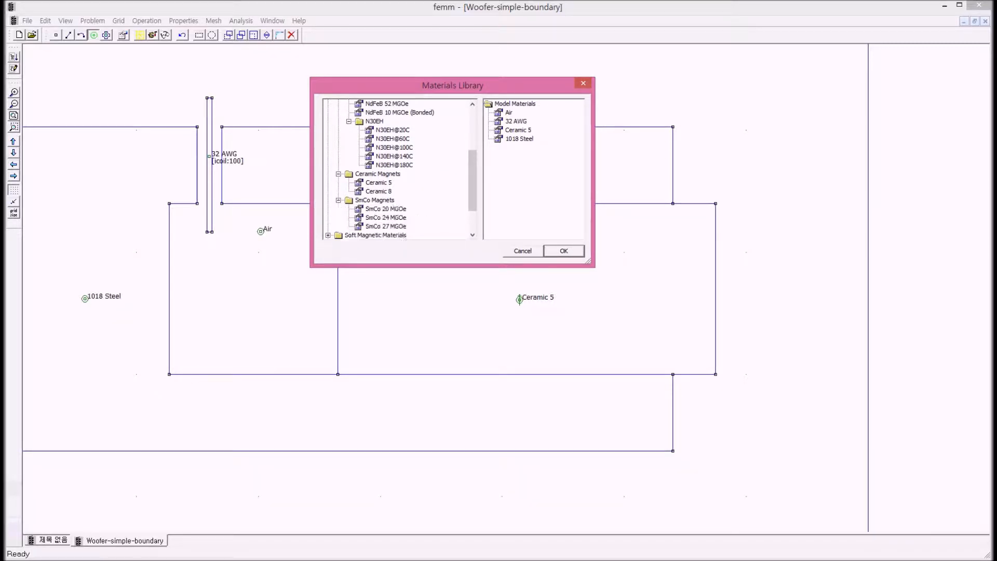
Examine the soft magnetic materials in the library, covering the low carbon steel, magnetic stainless steel and silicon iron groups.
drag(472, 182, 472, 196)
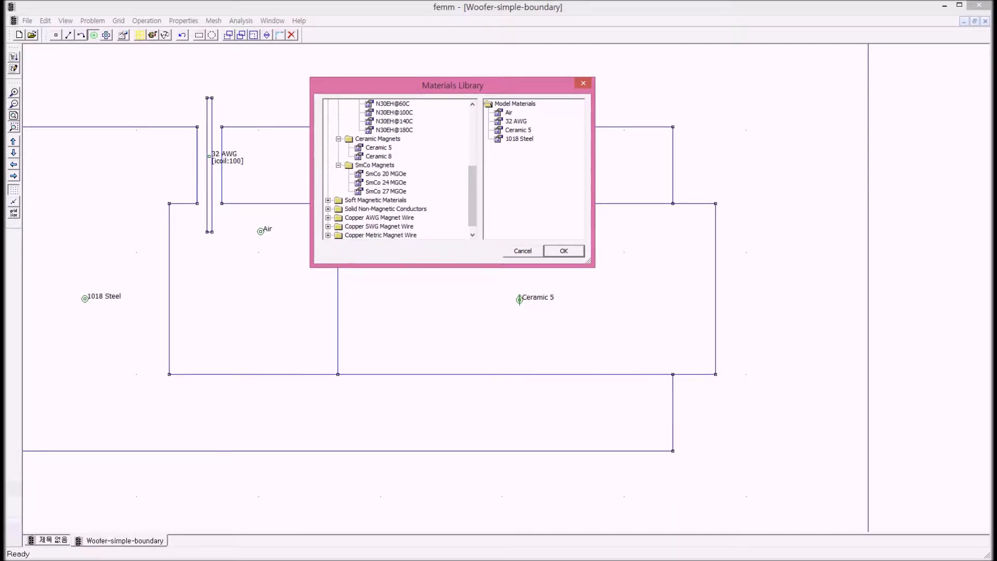
click(328, 200)
drag(472, 191, 472, 193)
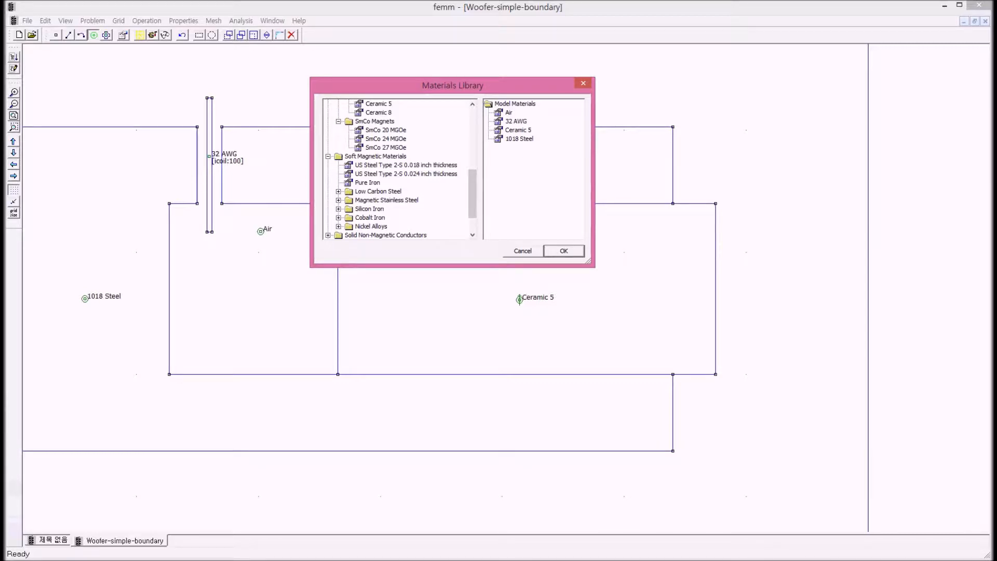
click(339, 191)
drag(471, 185, 472, 198)
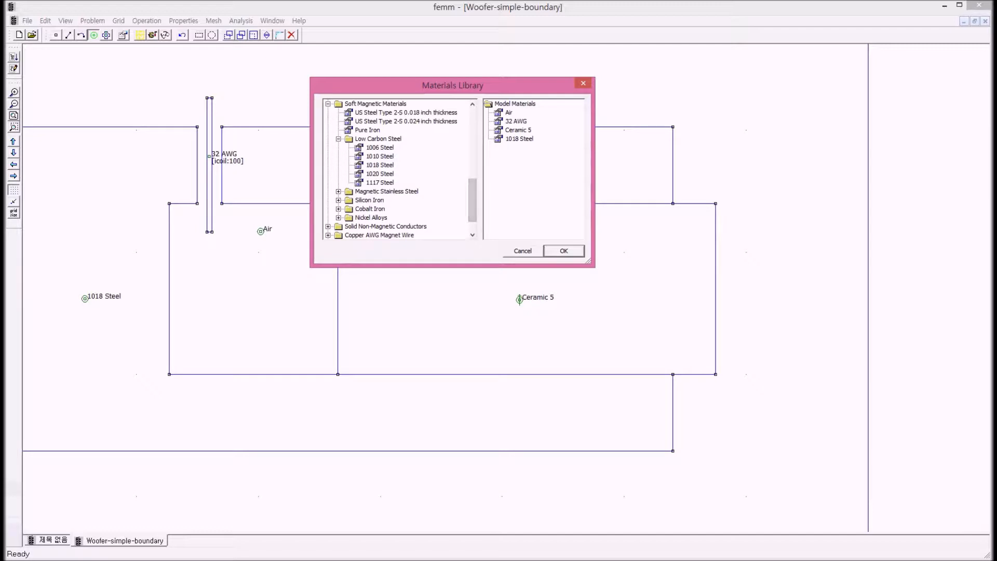
click(339, 192)
drag(471, 195, 472, 204)
click(338, 183)
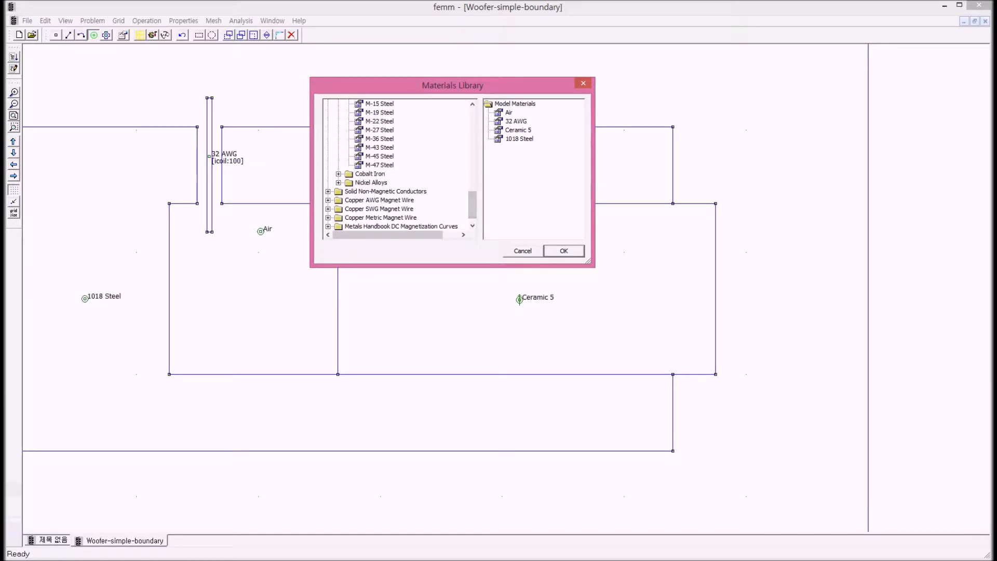
Examine the library's cobalt iron and nickel alloy groups and its solid non-magnetic conductors.
click(339, 174)
drag(472, 202, 471, 208)
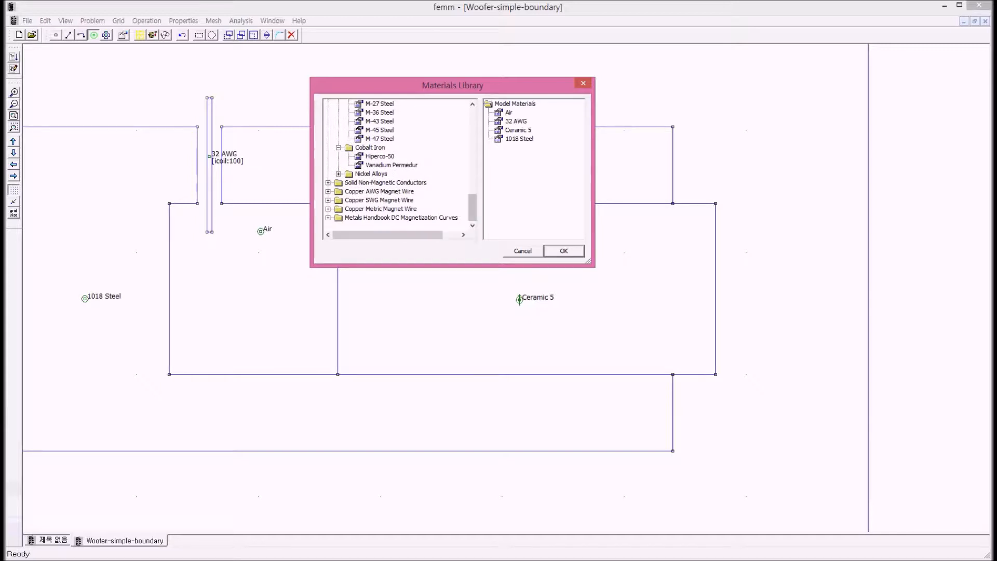
click(339, 174)
drag(472, 204, 472, 209)
click(328, 182)
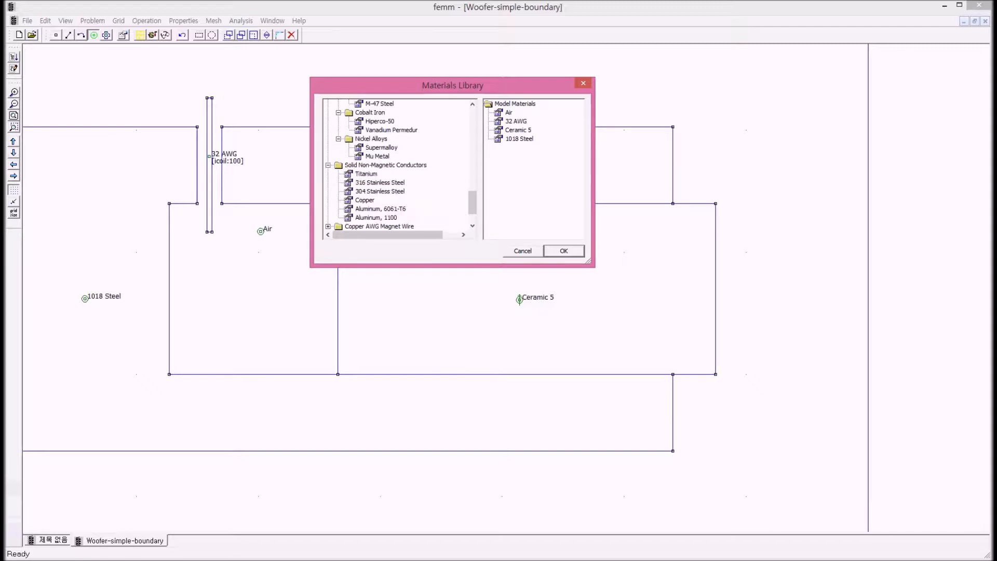
Examine the copper magnet wire sizes in the library's AWG, SWG and metric groups.
drag(472, 205, 472, 210)
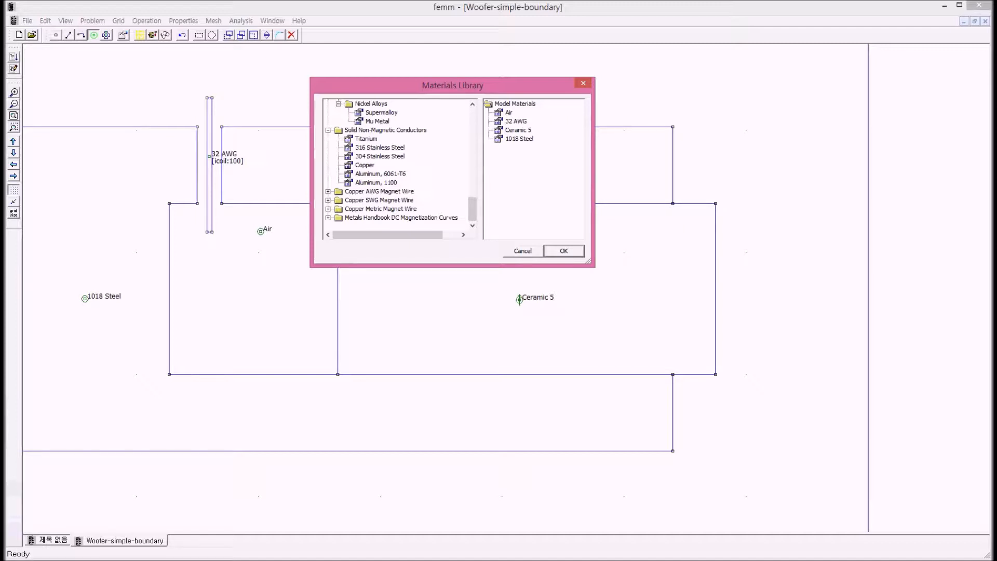
click(328, 192)
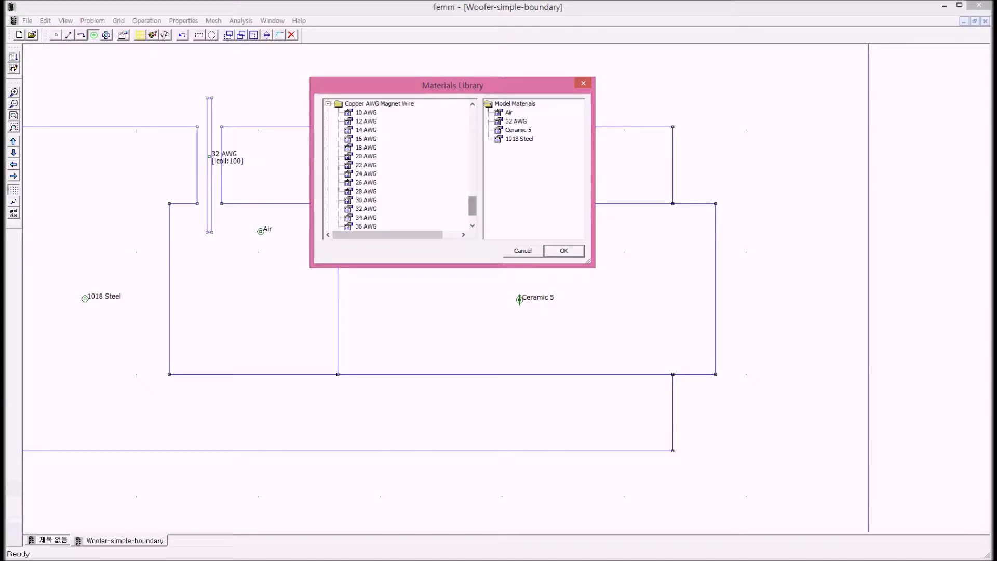
drag(472, 206, 472, 212)
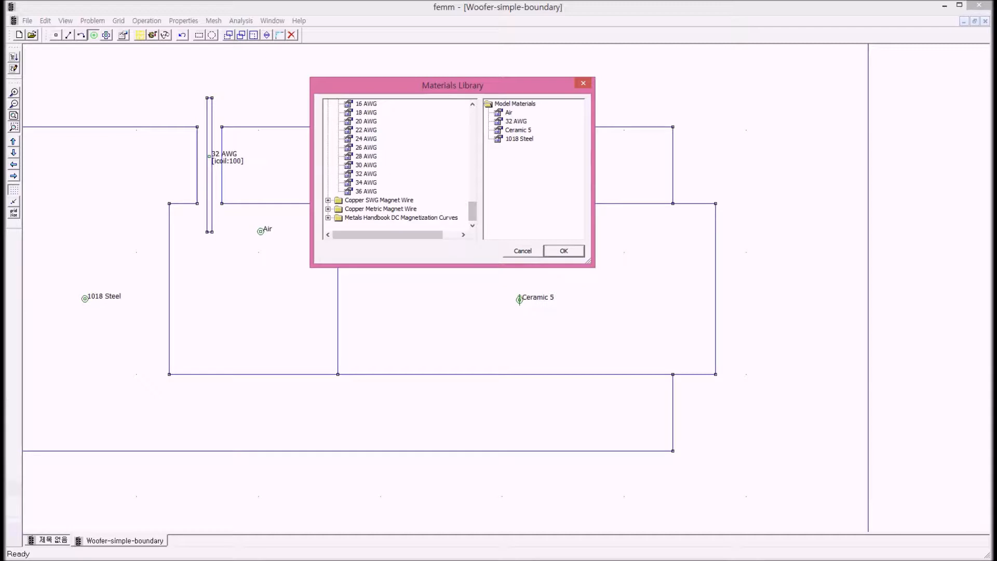
click(327, 200)
drag(472, 207, 471, 212)
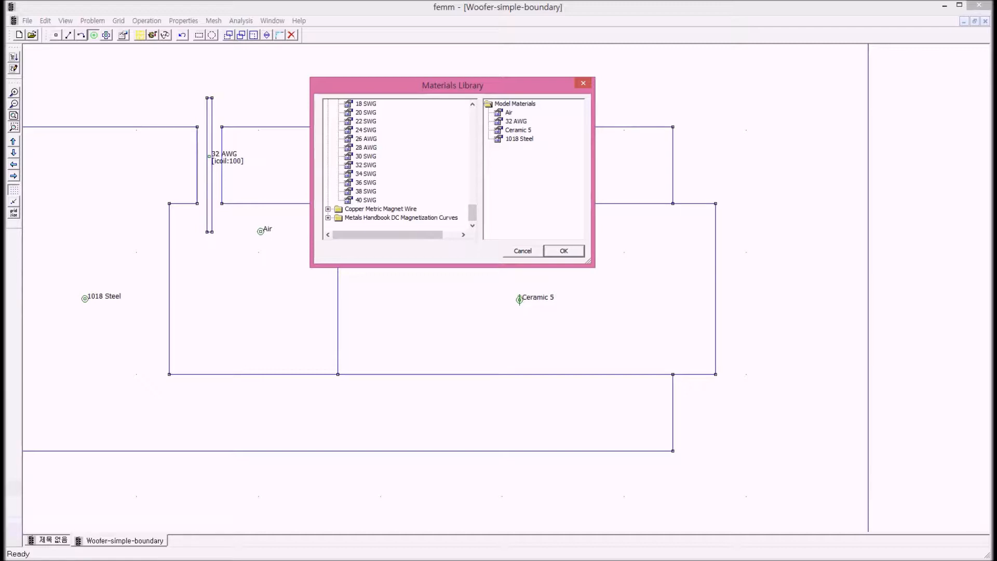
click(327, 208)
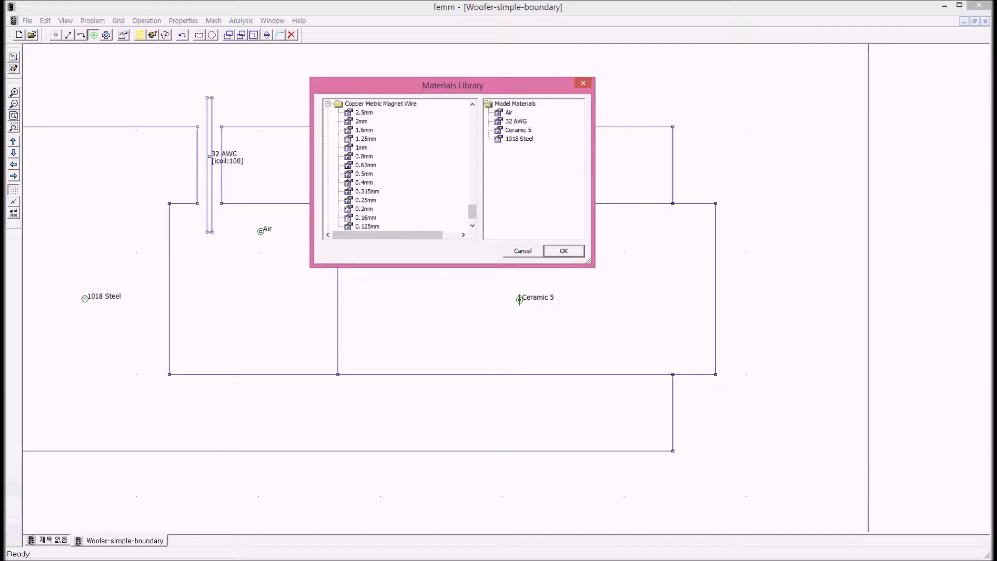
Examine the Metals Handbook DC Magnetization Curves materials and close the Materials Library.
drag(472, 212, 472, 214)
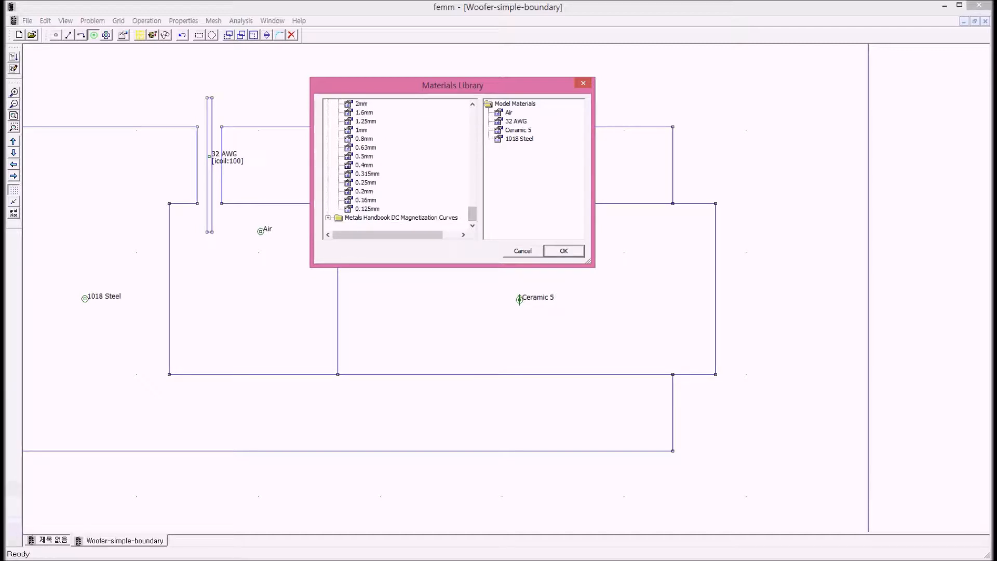
click(328, 218)
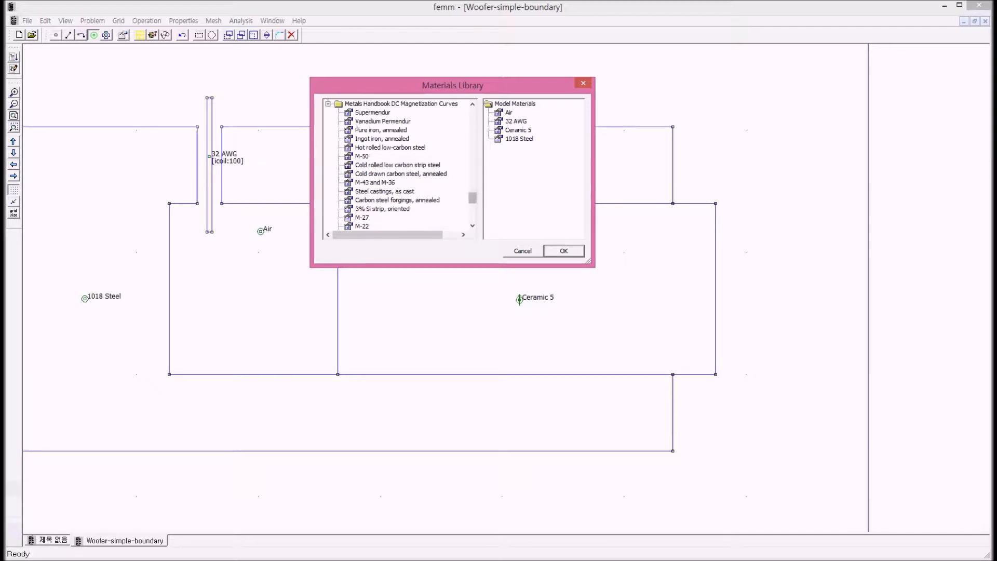
drag(472, 198, 472, 214)
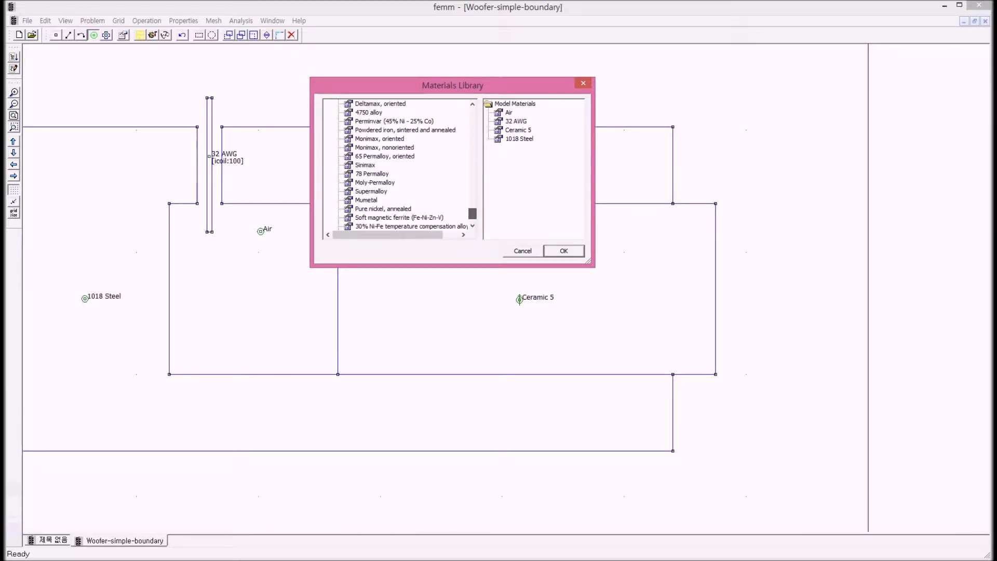
drag(472, 213, 472, 216)
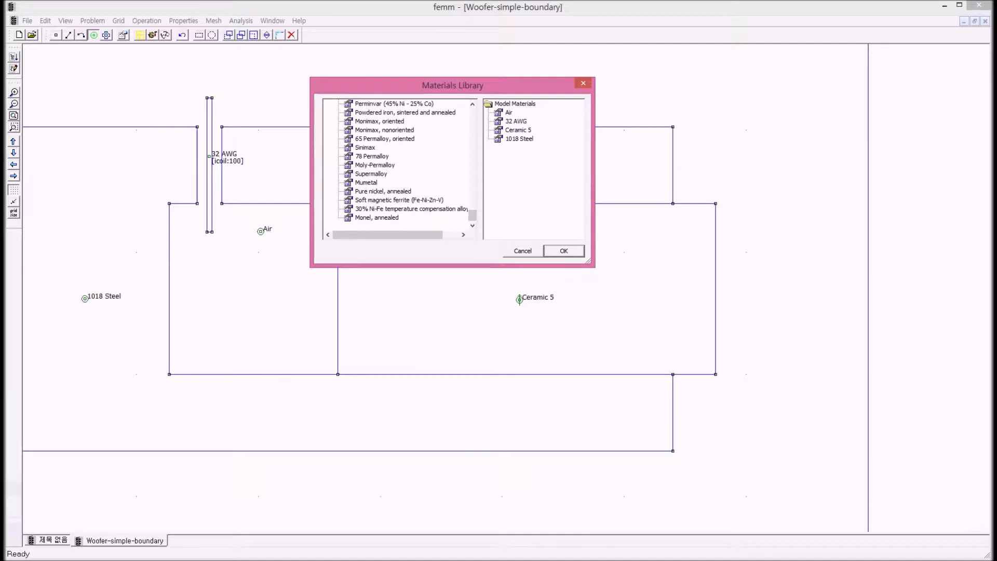
drag(472, 215, 472, 116)
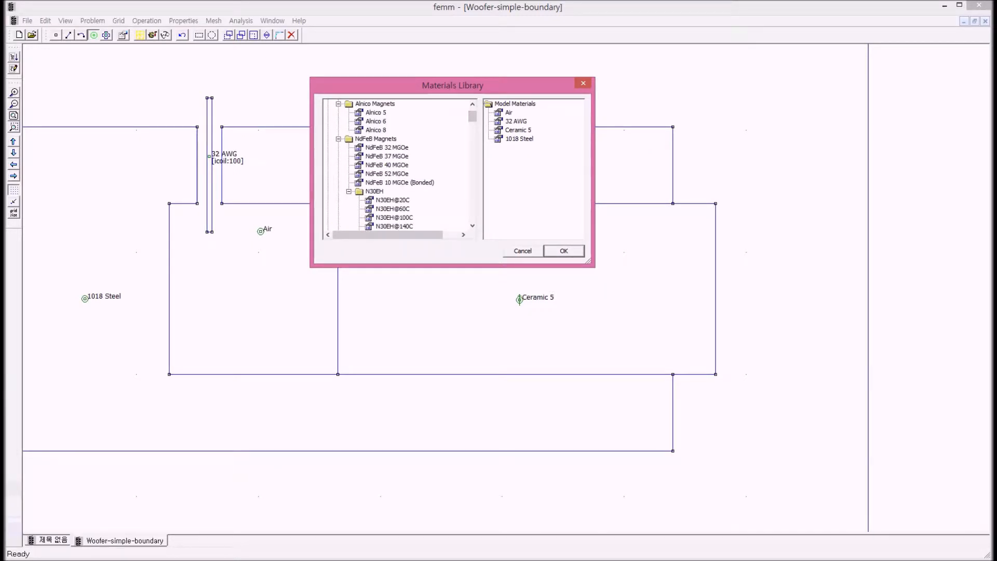
click(564, 251)
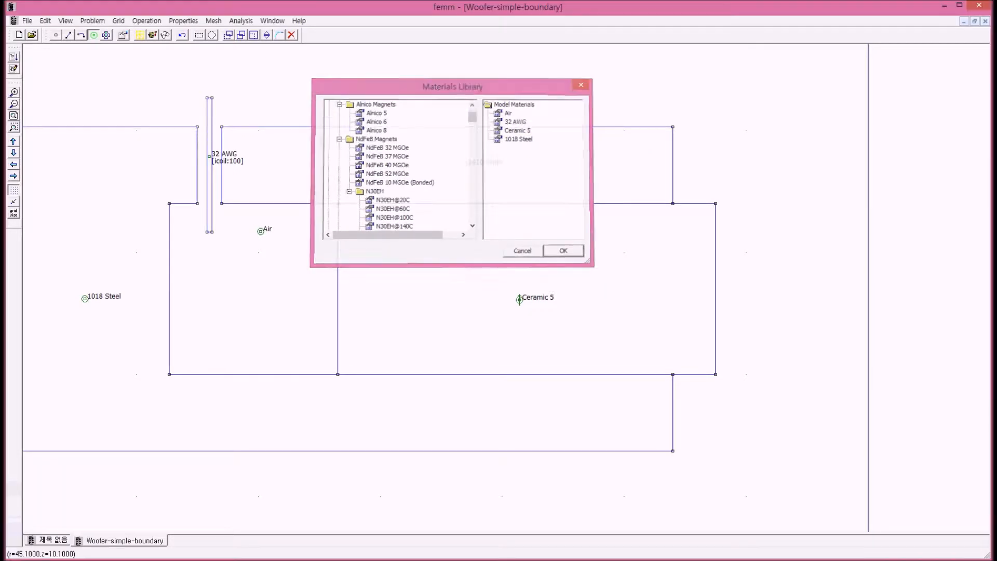
Open the boundary property definitions, check the pbc entry in the property list, and close the definitions.
click(184, 21)
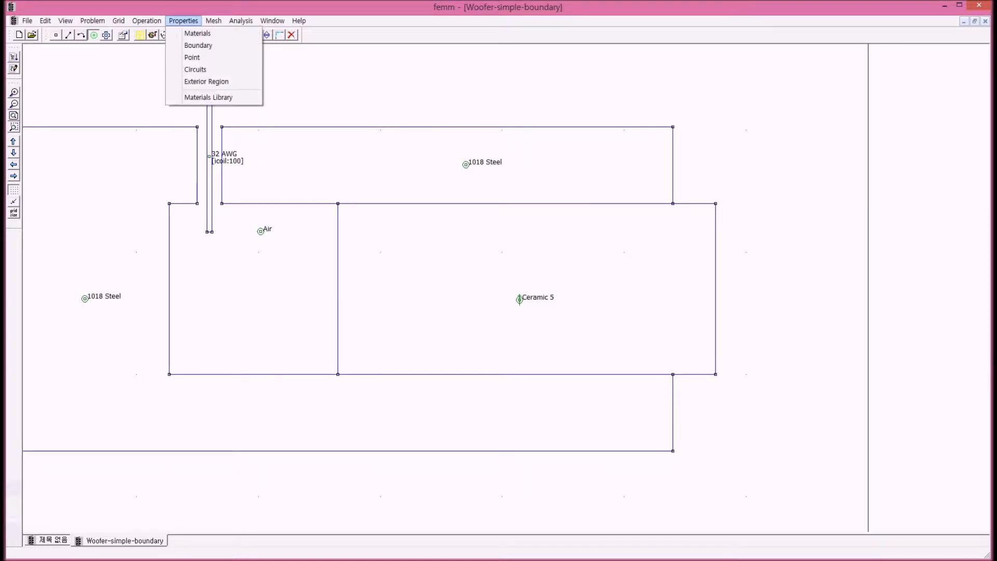
click(198, 45)
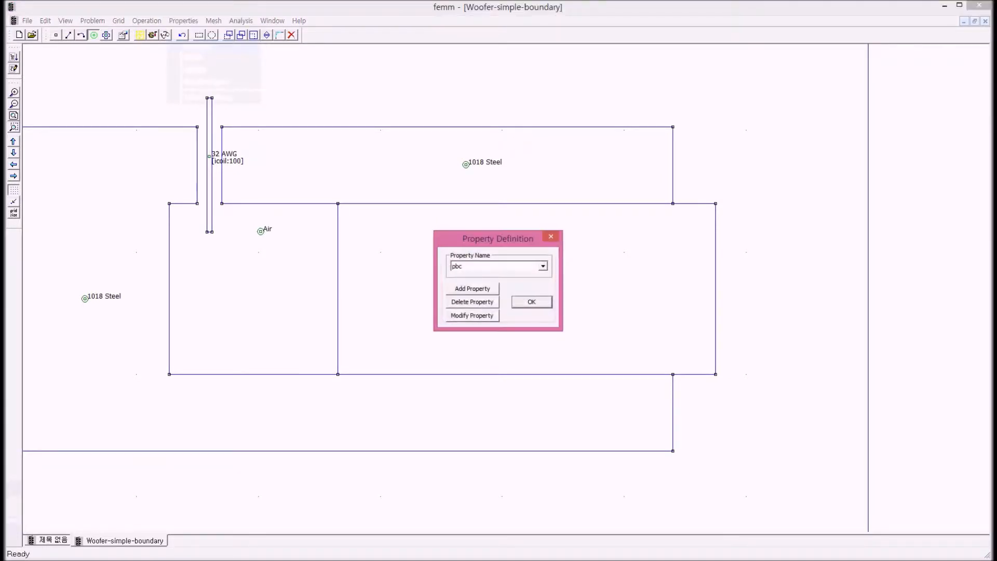
drag(497, 239, 469, 190)
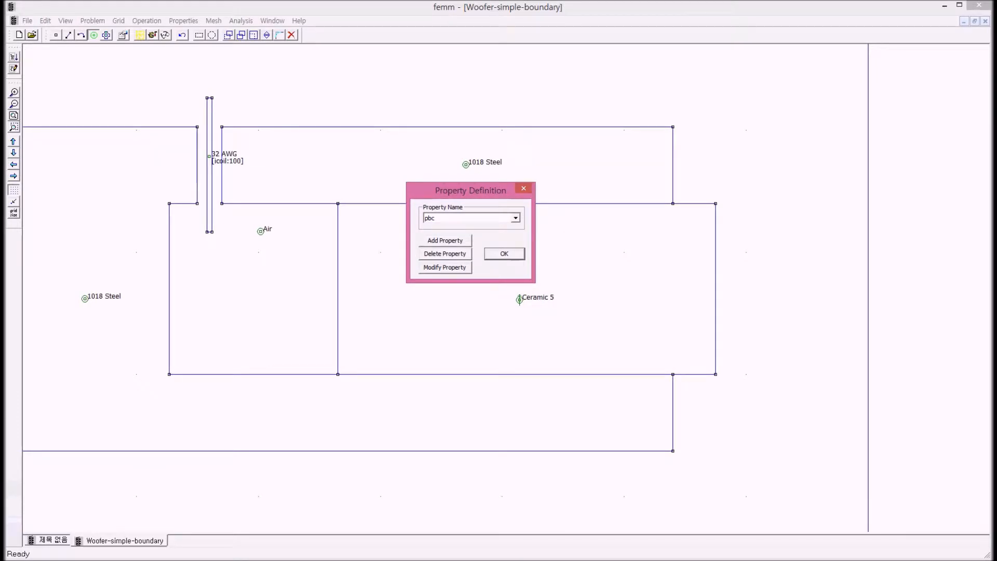
click(515, 218)
click(498, 227)
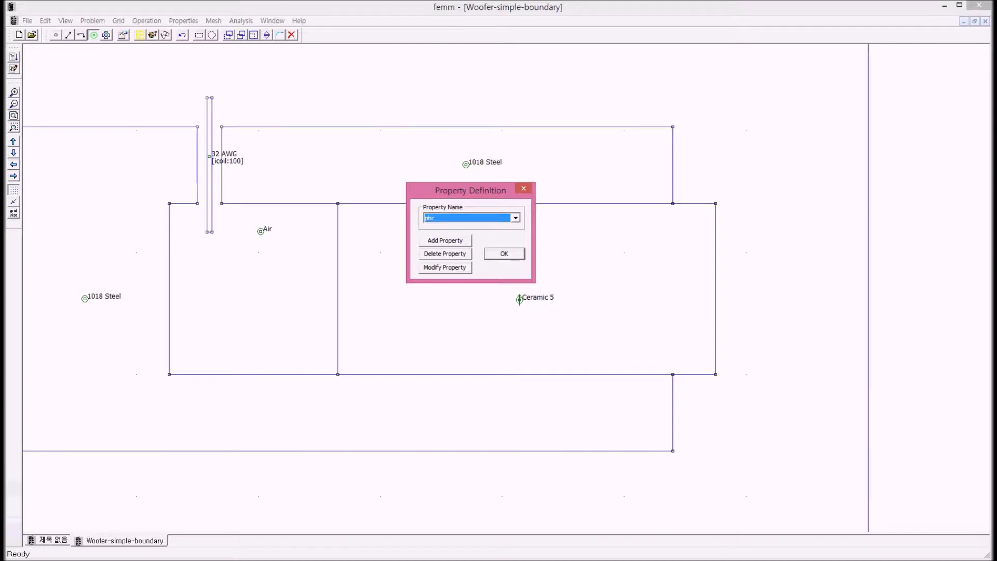
click(523, 188)
Set the icoil circuit's current to 1 A with the series connection, then confirm and close the circuit definitions.
click(184, 20)
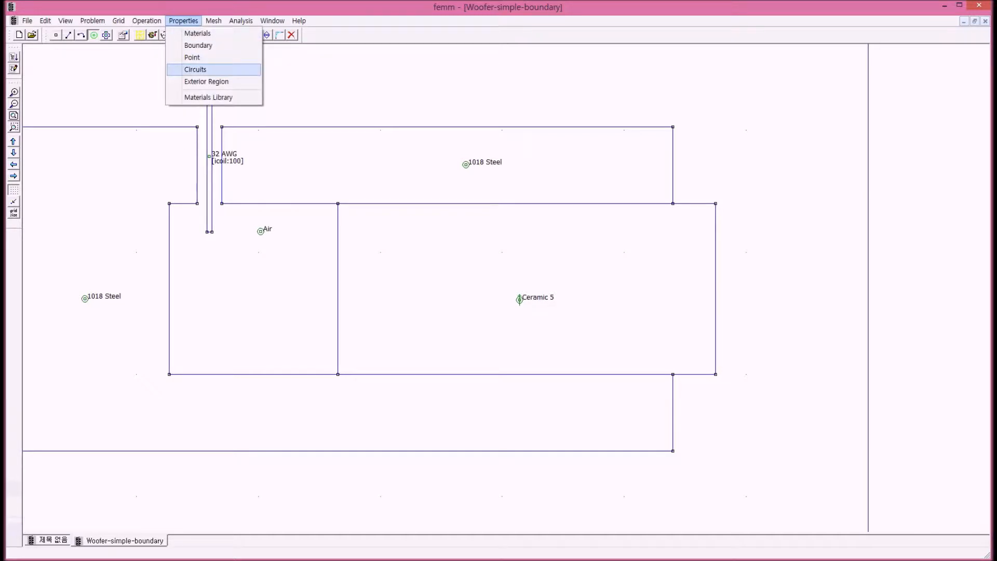
click(195, 69)
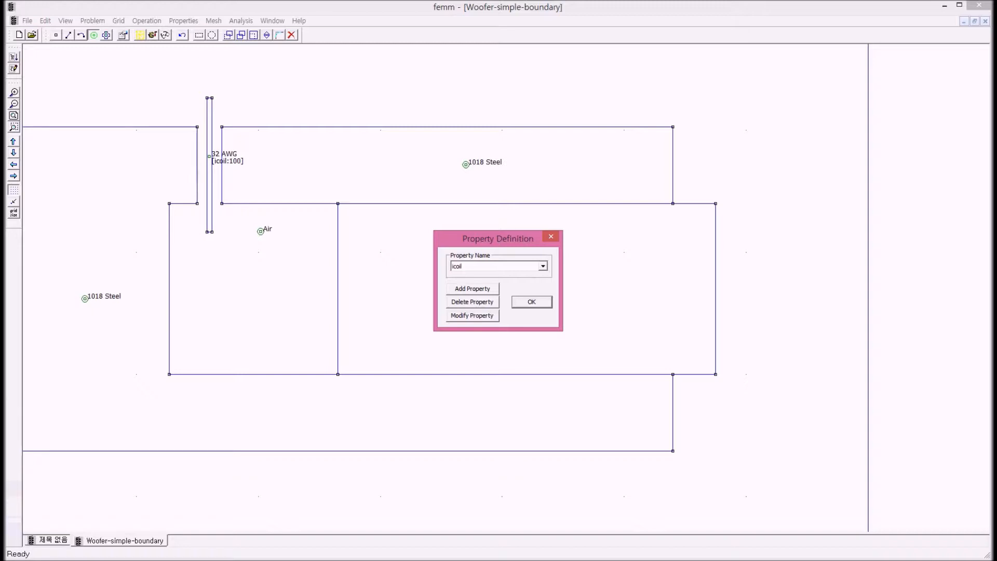
click(472, 315)
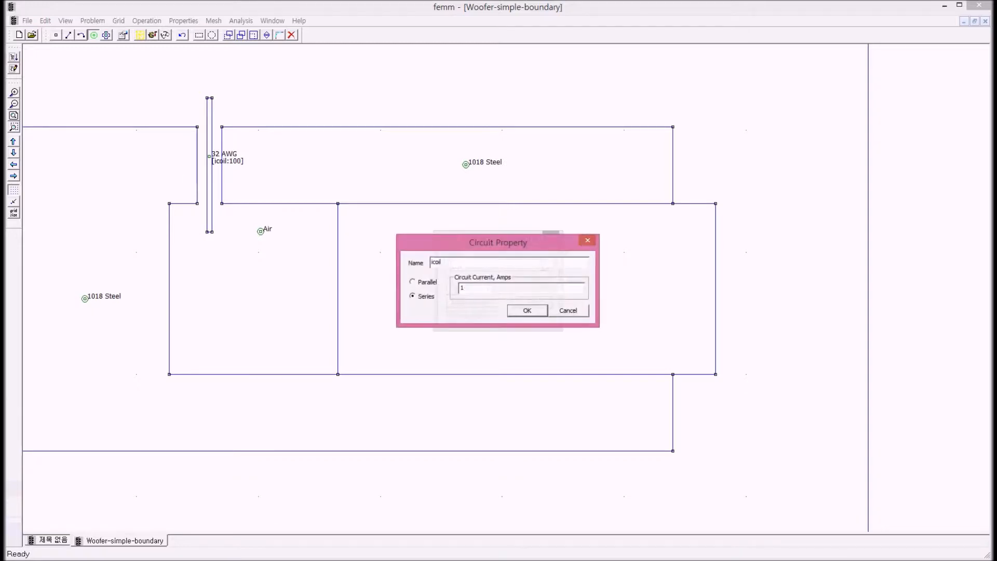
drag(498, 242, 592, 143)
double_click(530, 162)
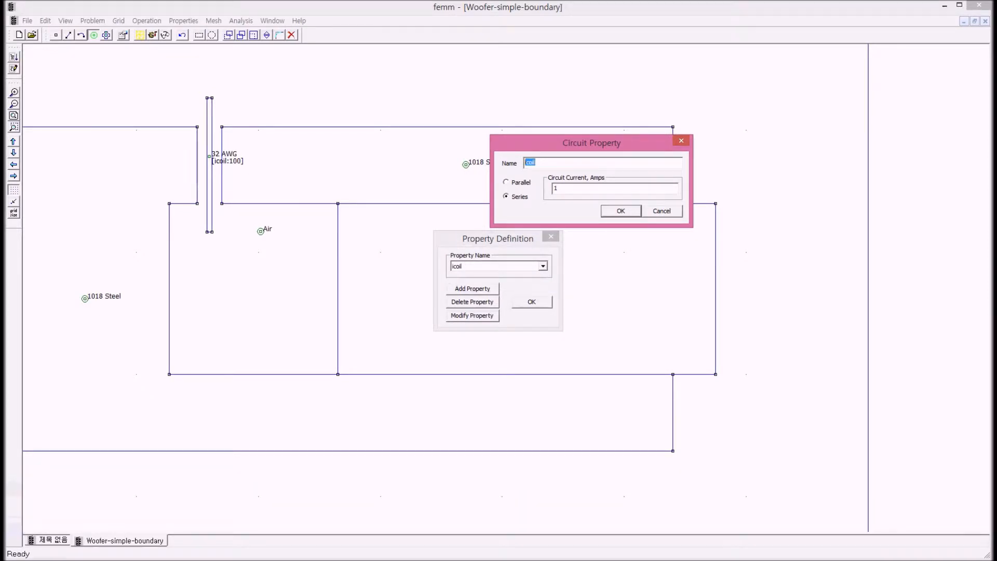
double_click(555, 188)
text(1)
drag(591, 143, 559, 143)
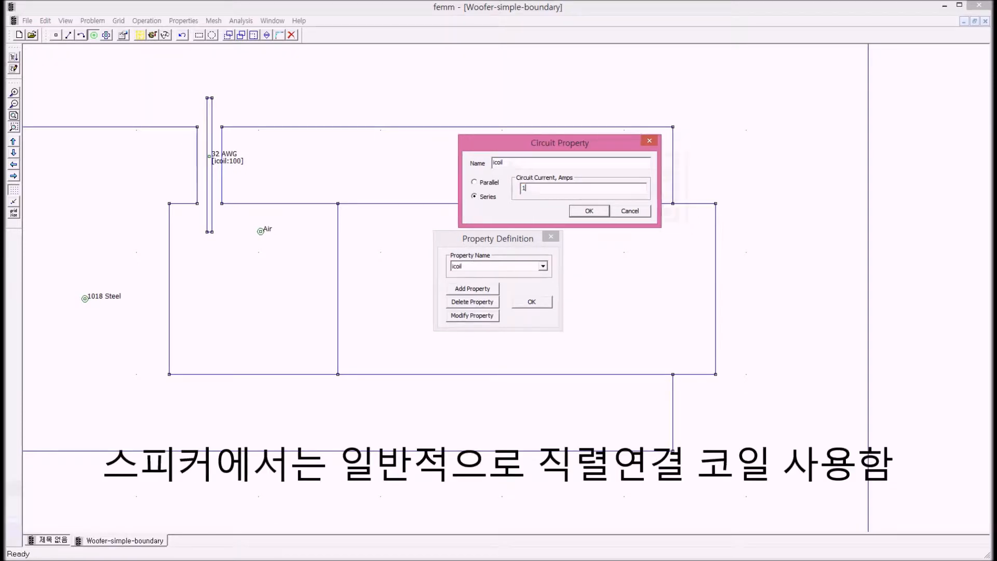
double_click(524, 188)
text(1)
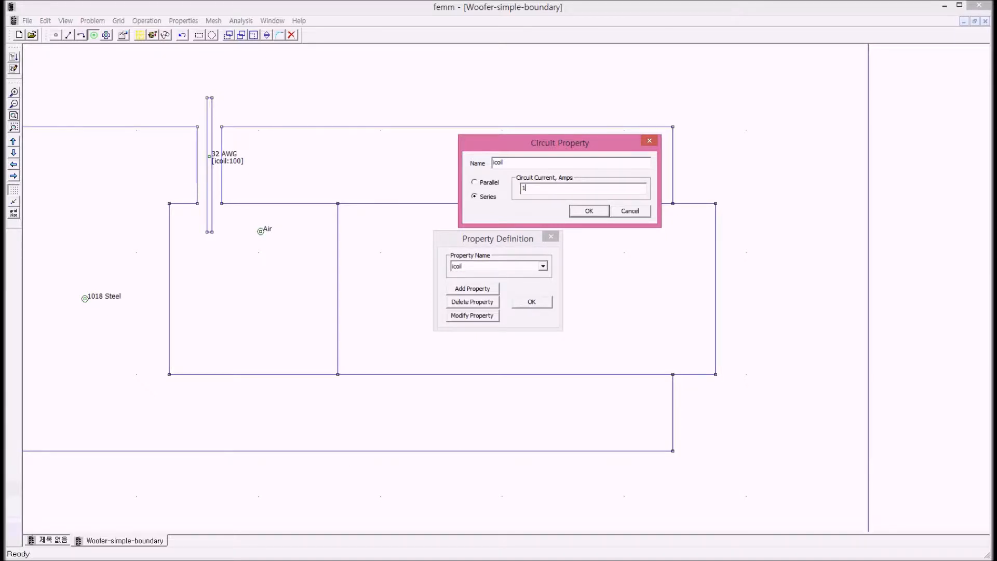
drag(559, 143, 403, 108)
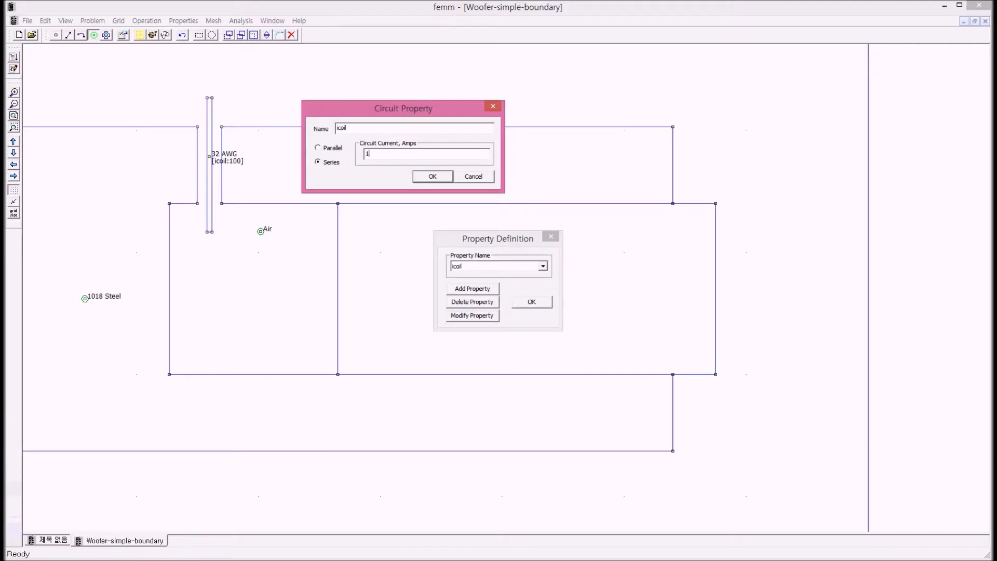
drag(403, 108, 582, 101)
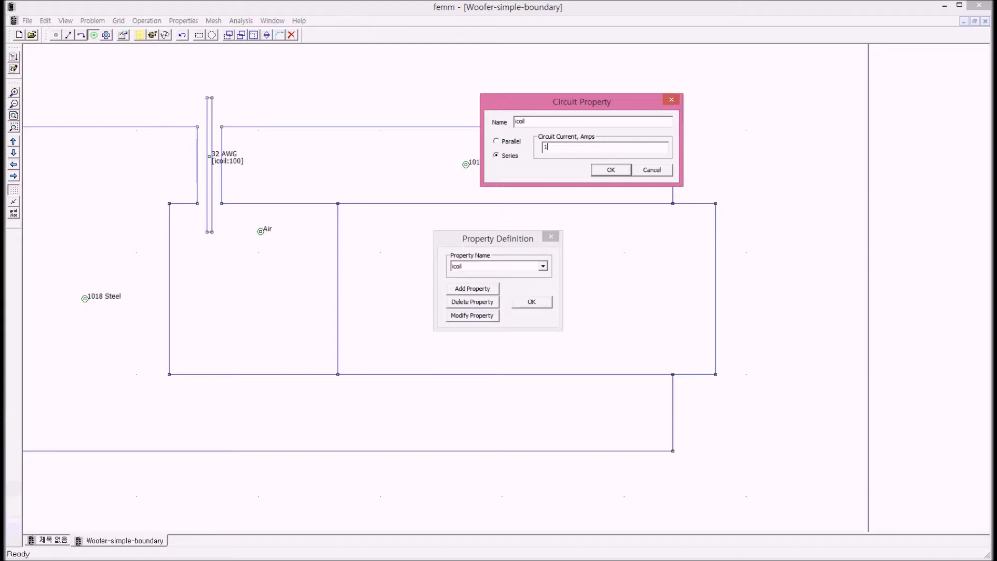
key(Return)
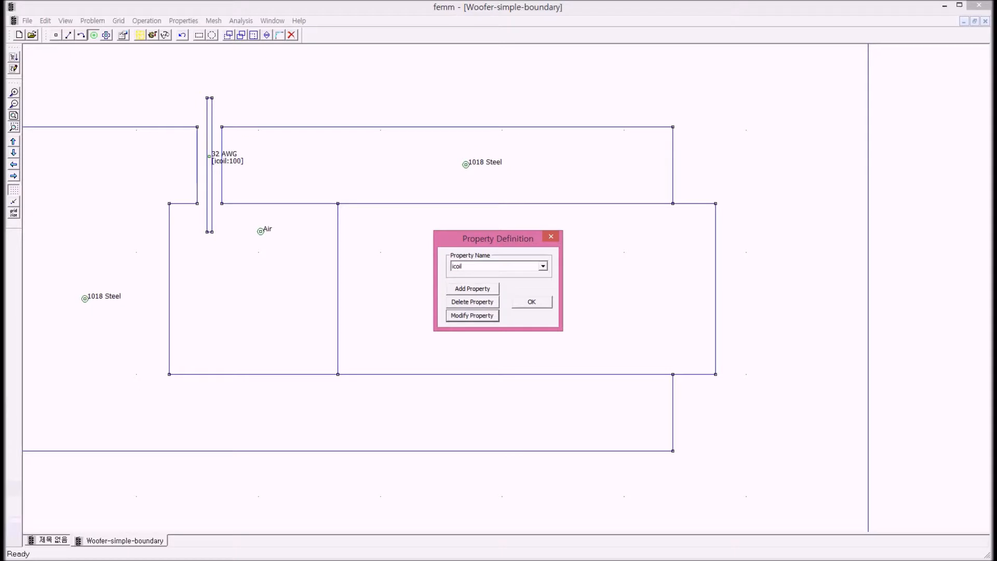
drag(498, 238, 429, 219)
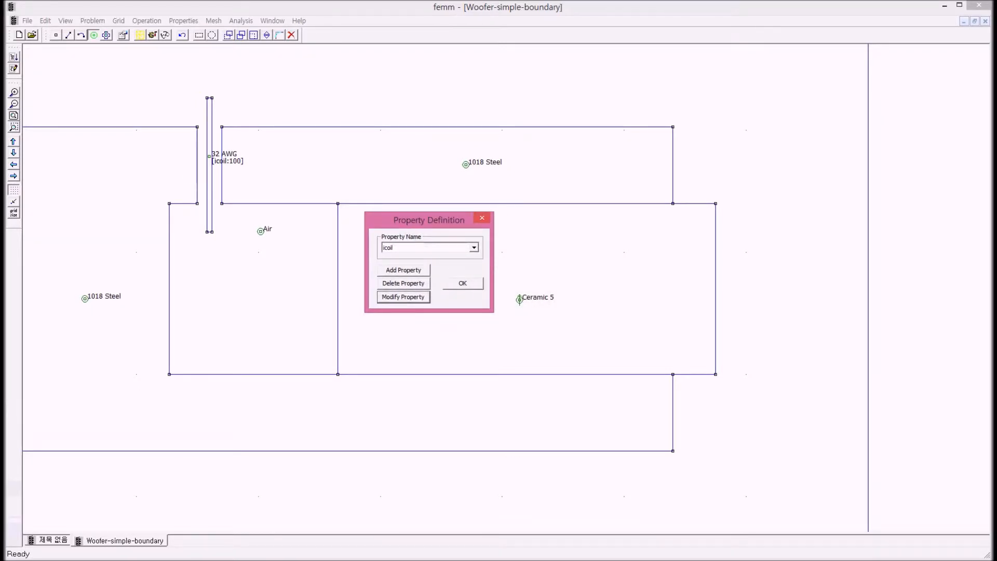
click(482, 218)
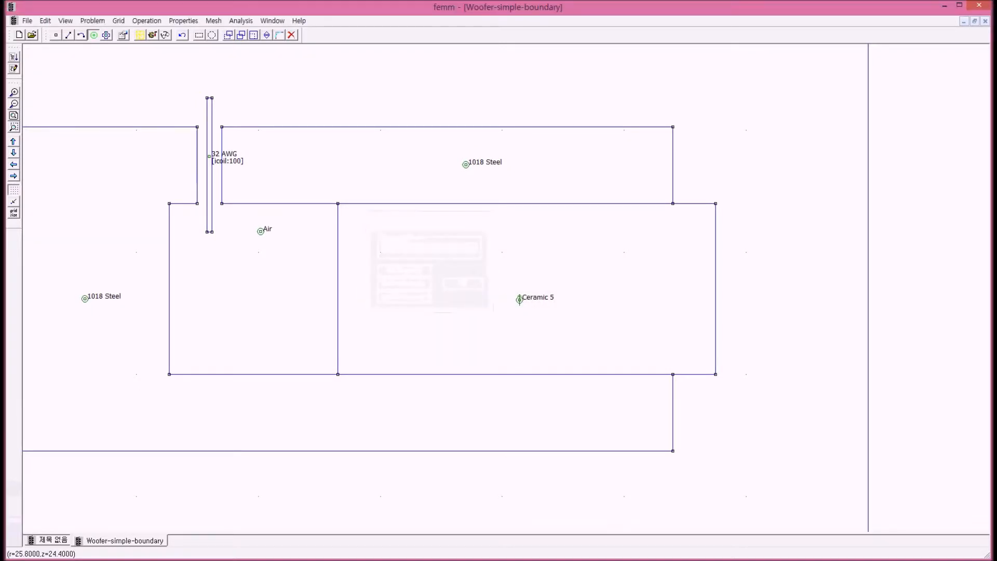
Reopen the icoil circuit property to review its connection type and current, and close it without changes.
click(183, 20)
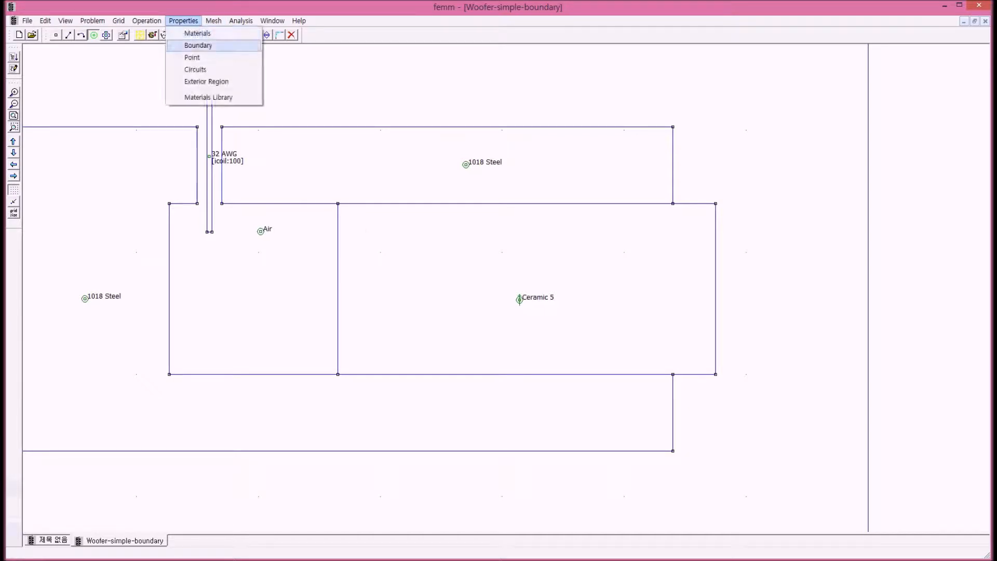
click(193, 67)
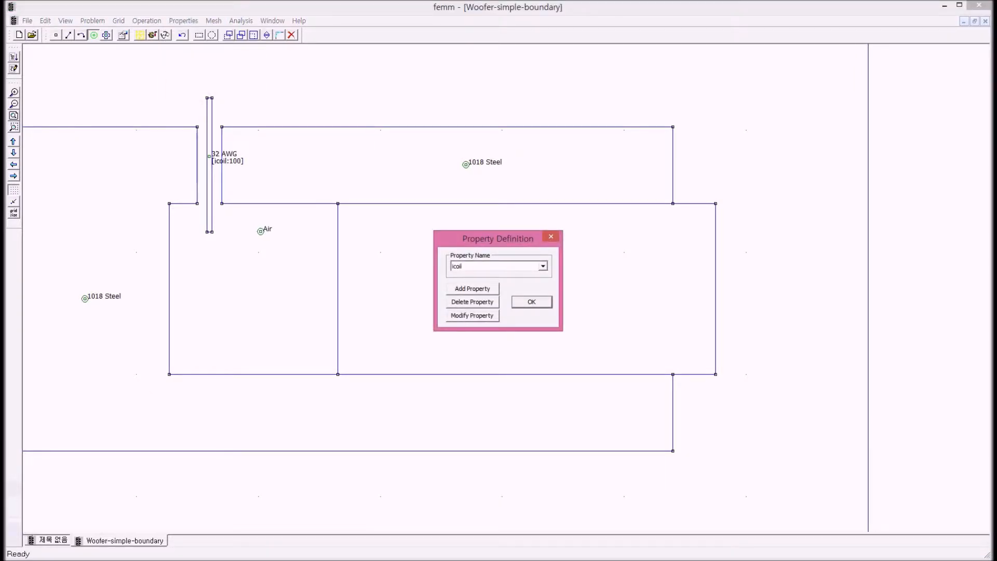
click(472, 316)
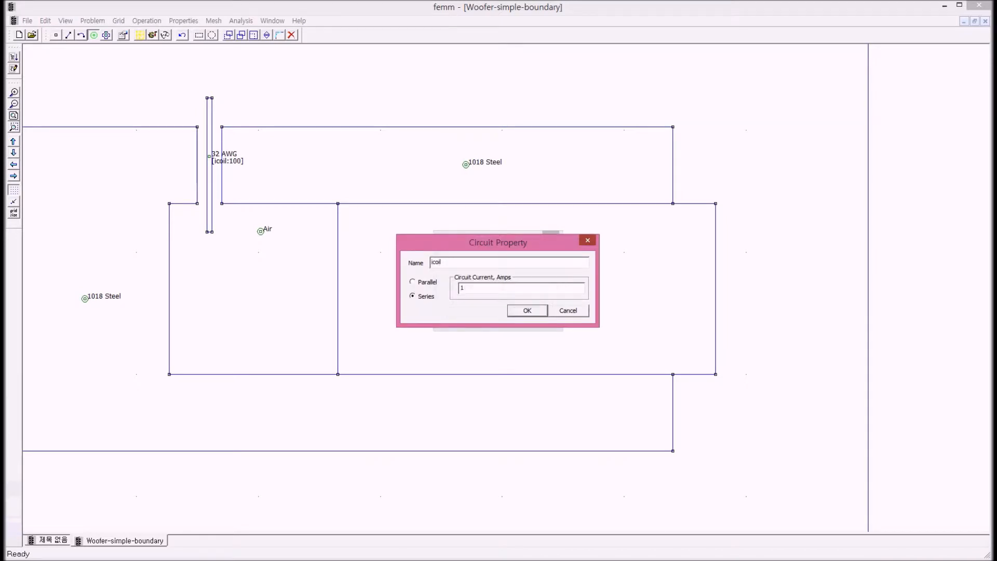
click(587, 240)
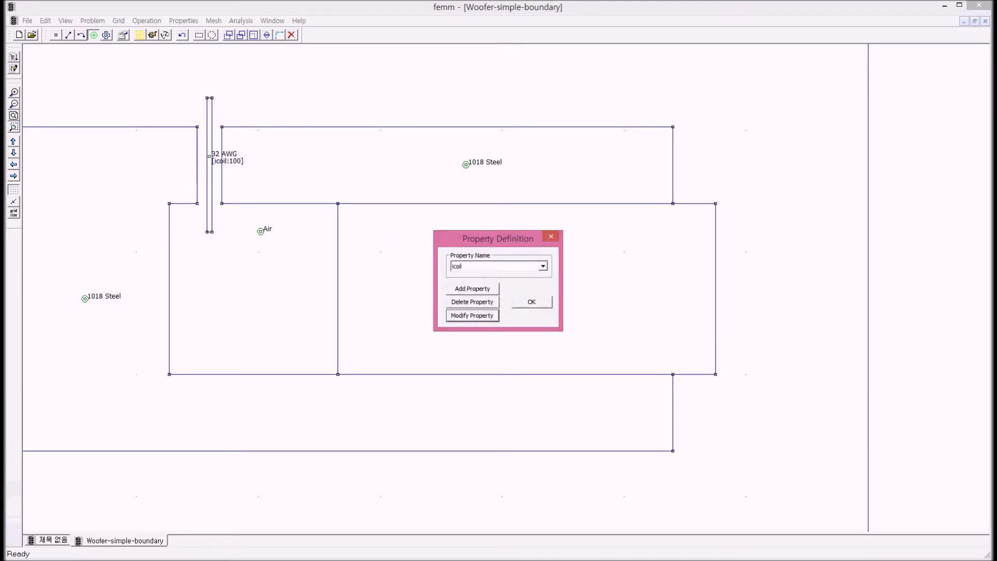
click(550, 236)
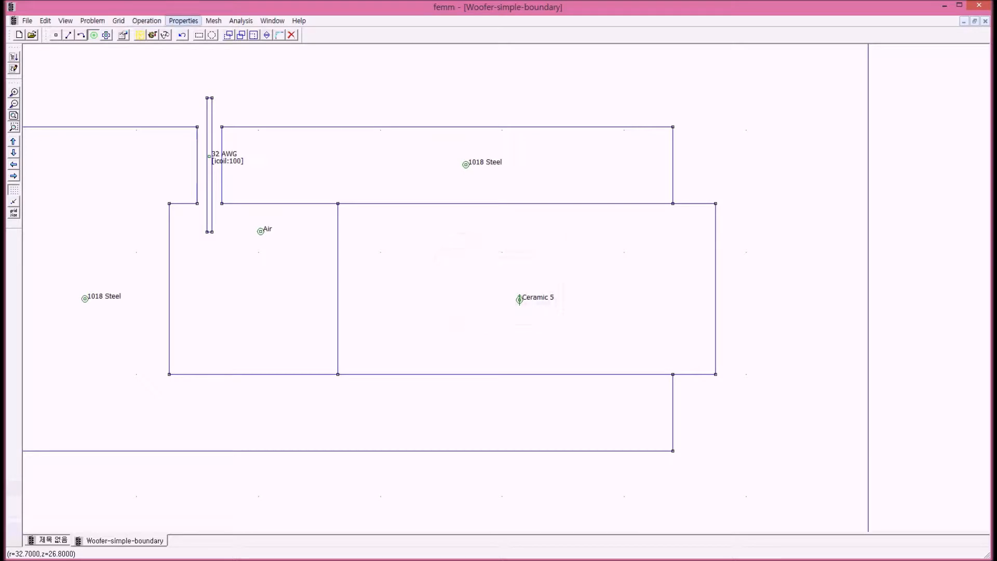
click(183, 21)
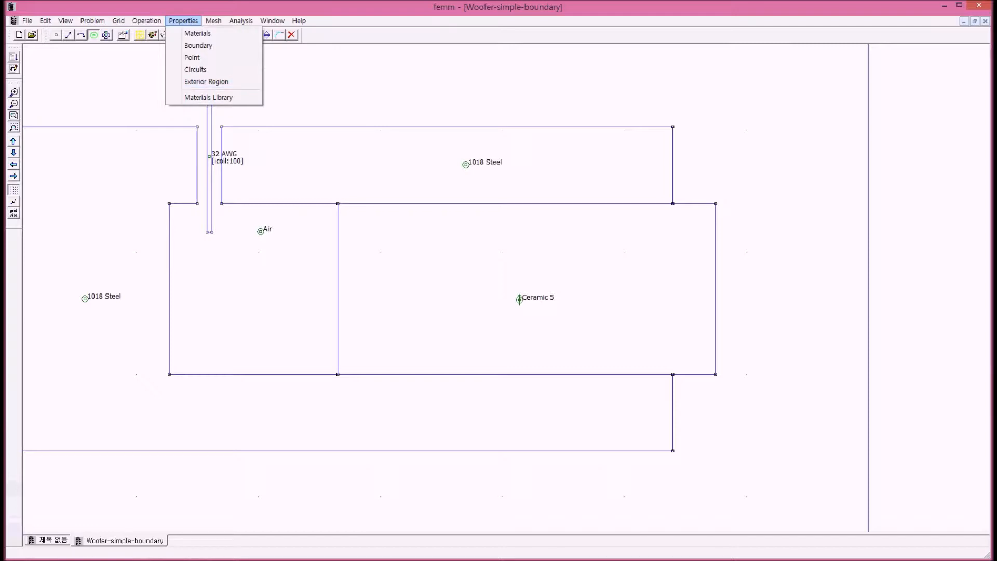
click(398, 74)
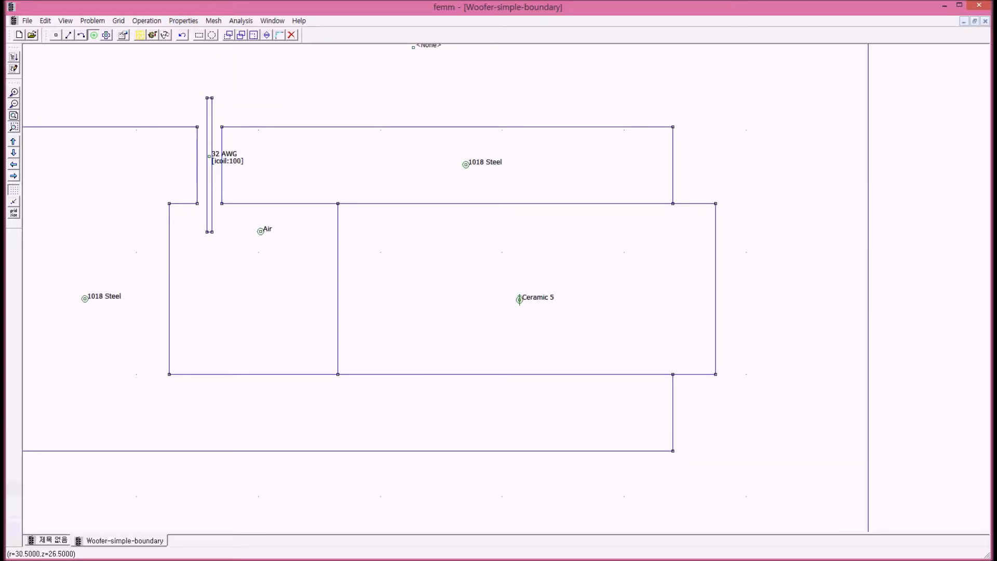
key(Delete)
Open the block property of the Ceramic 5 material from the problem's material definitions to examine its settings.
click(183, 20)
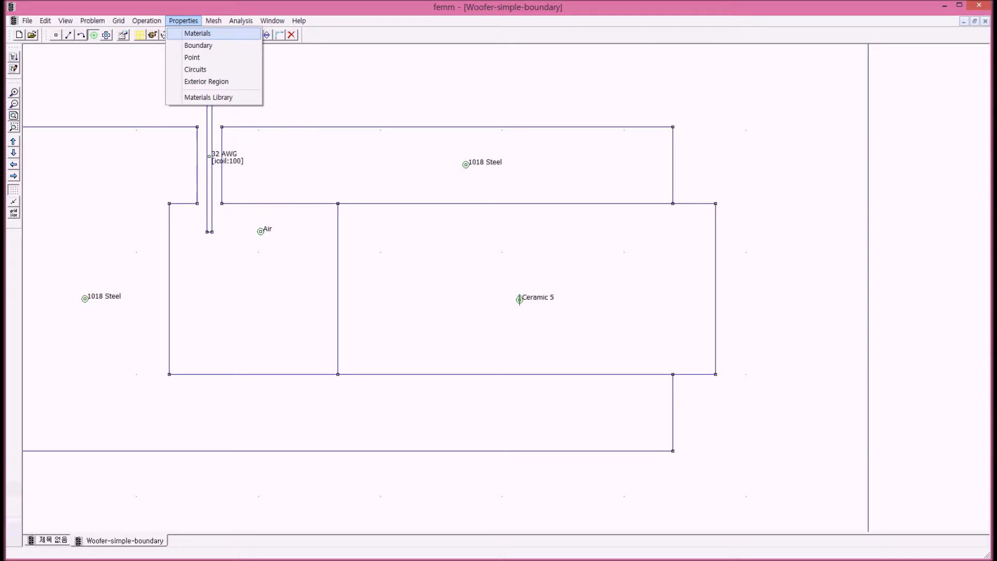
click(197, 34)
click(543, 265)
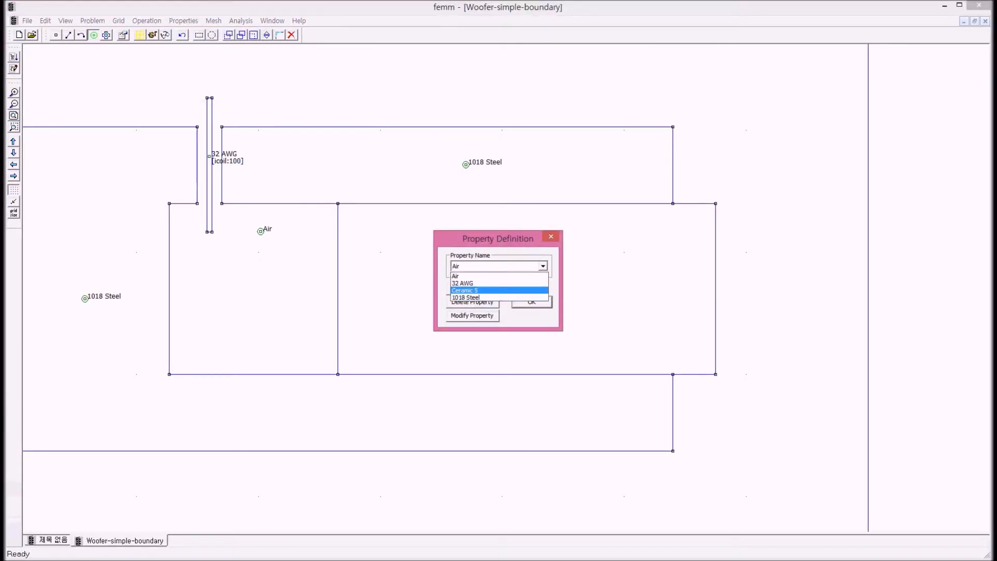
click(465, 289)
drag(488, 238, 321, 76)
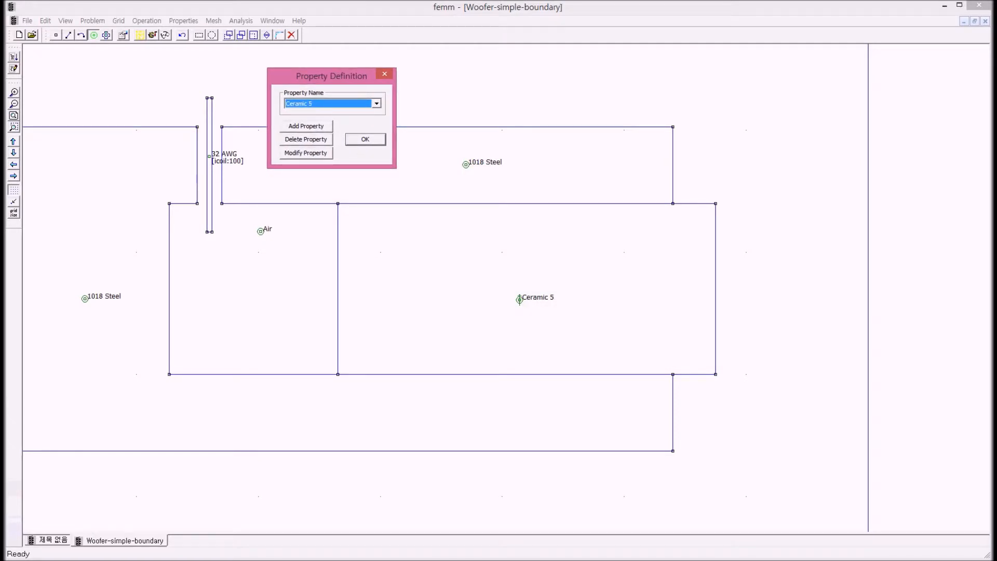
click(306, 153)
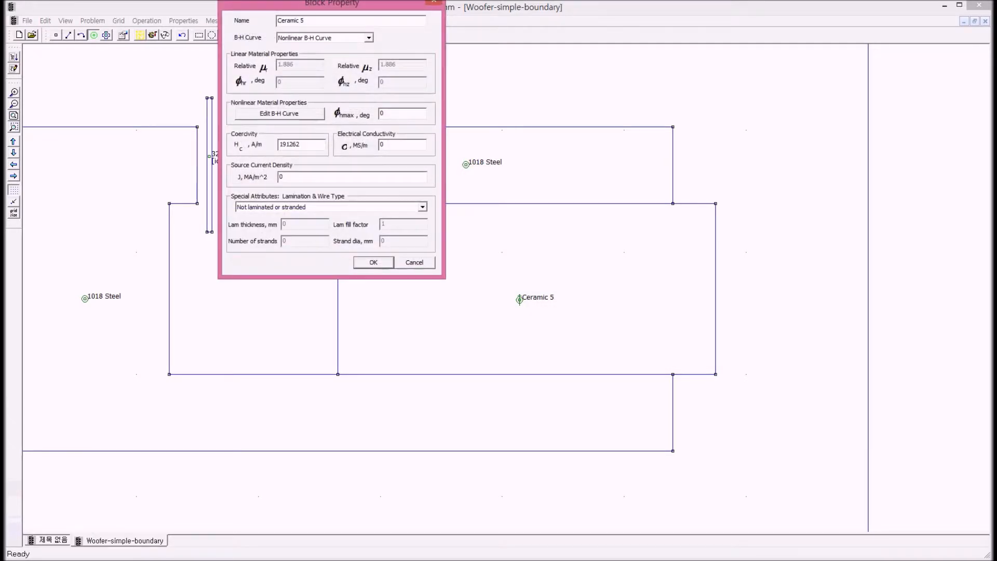
drag(332, 2, 391, 81)
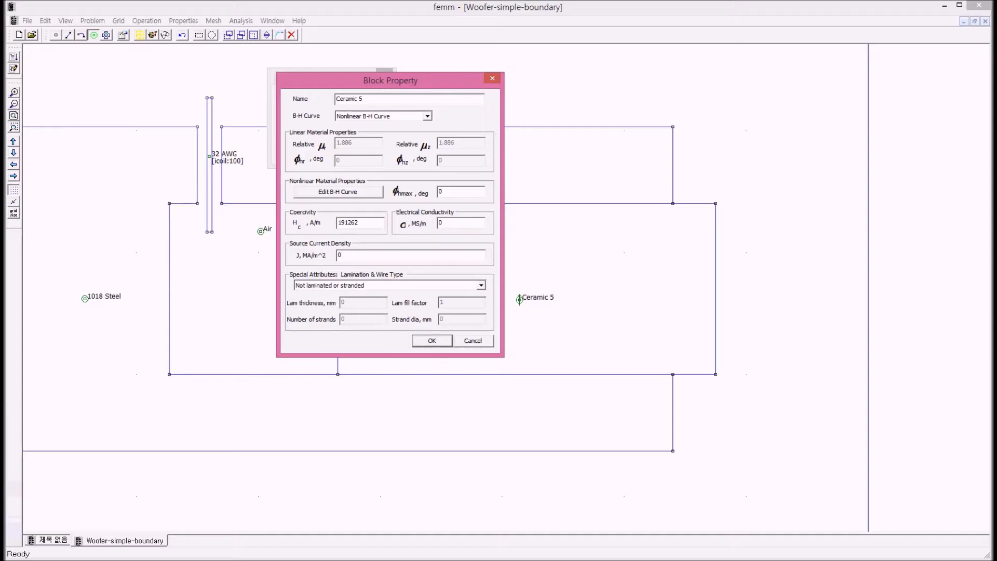
Compare the Linear B-H Relationship and Nonlinear B-H Curve options for Ceramic 5, ending on Nonlinear B-H Curve.
click(427, 116)
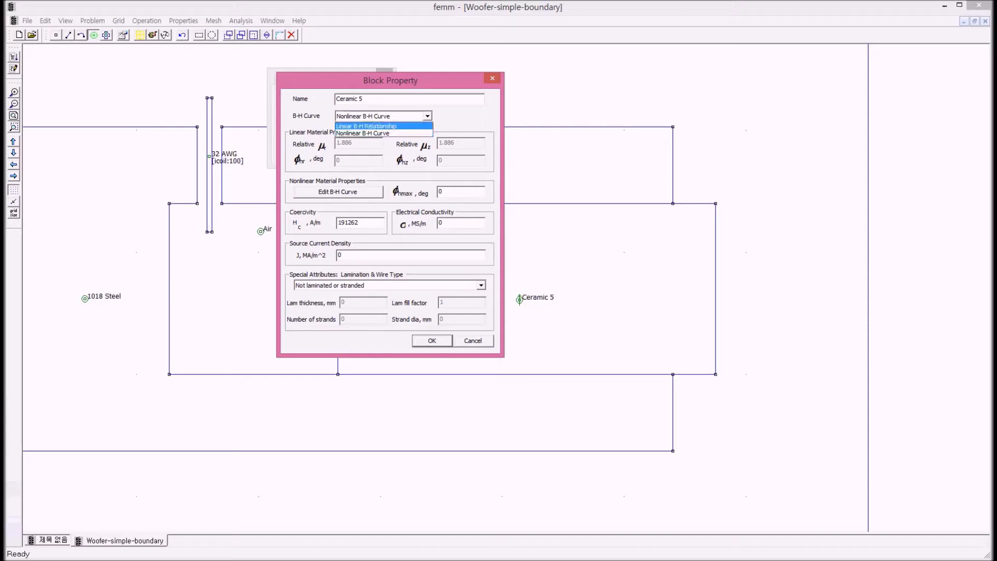
click(366, 126)
click(426, 116)
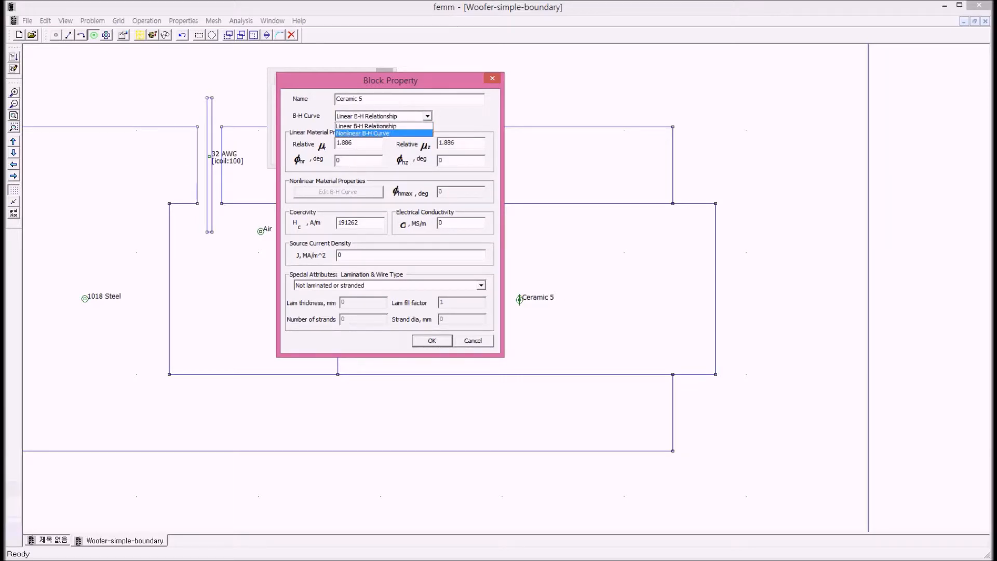
click(363, 133)
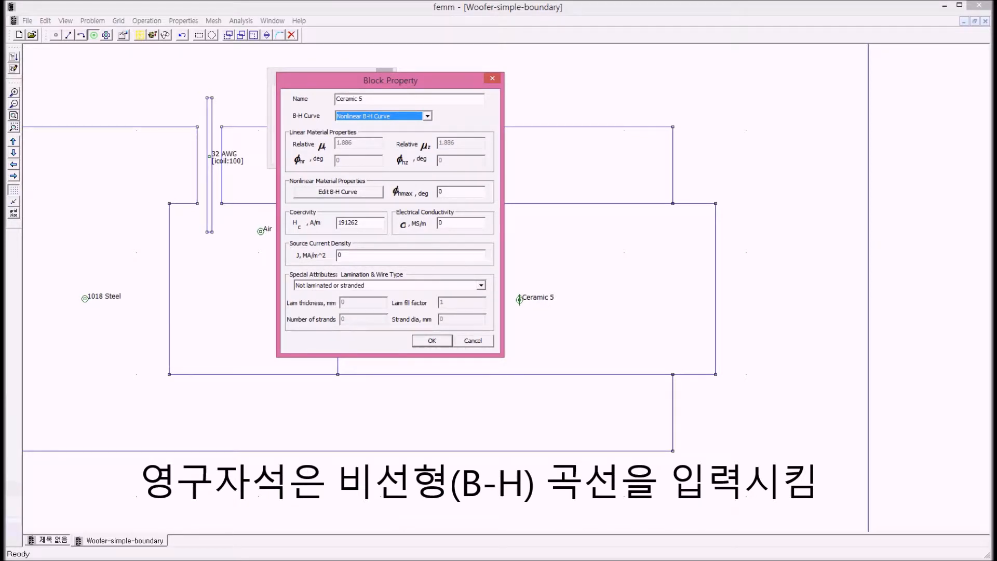
click(427, 115)
click(379, 125)
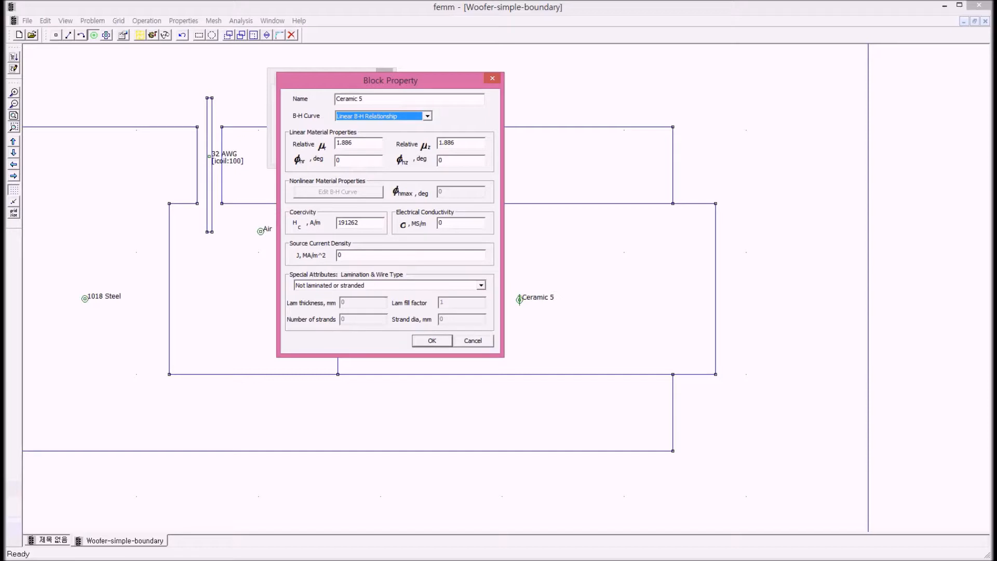
click(427, 115)
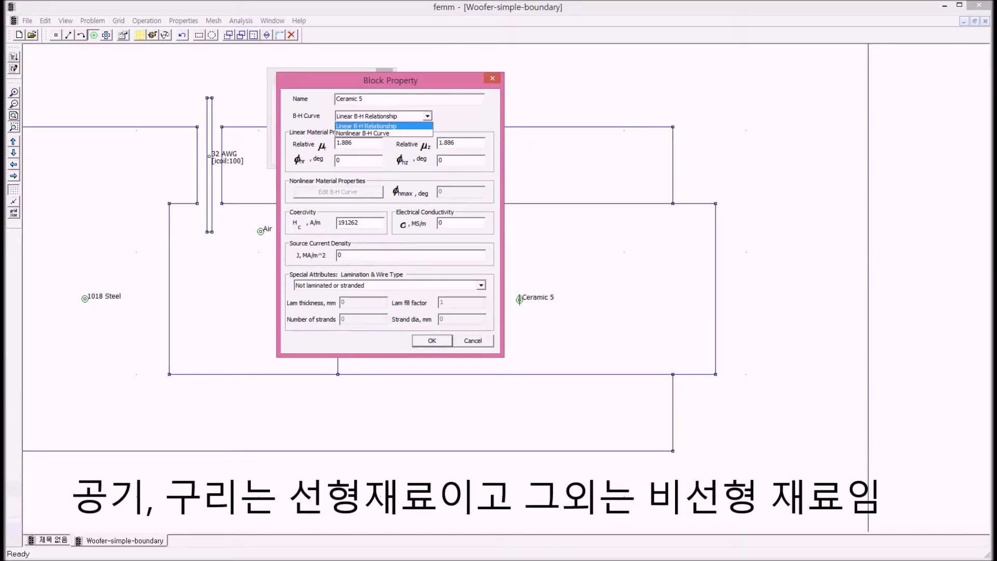
click(379, 134)
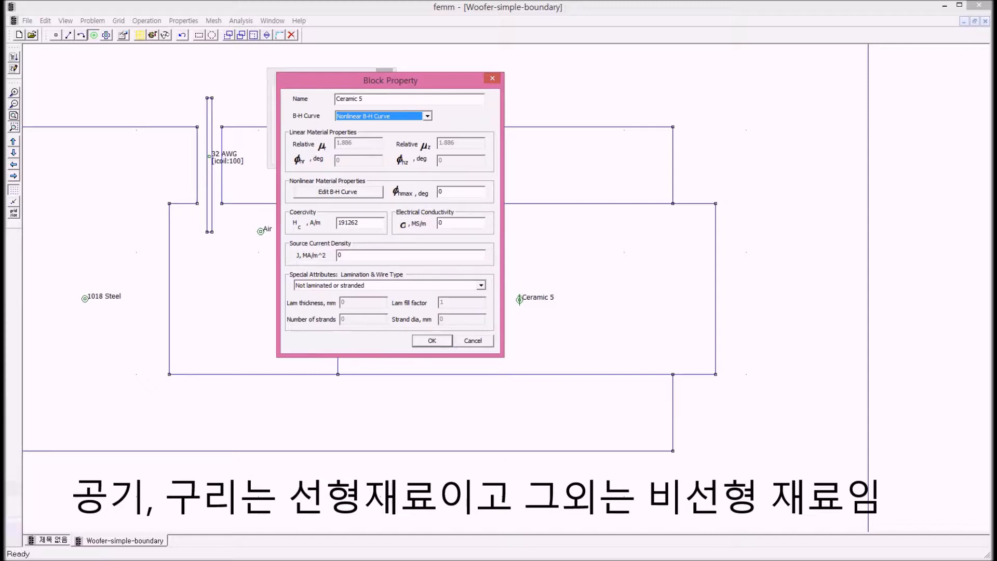
Examine the B-H curve data of Ceramic 5 and plot its B-H curve with the whole graph in view.
click(337, 192)
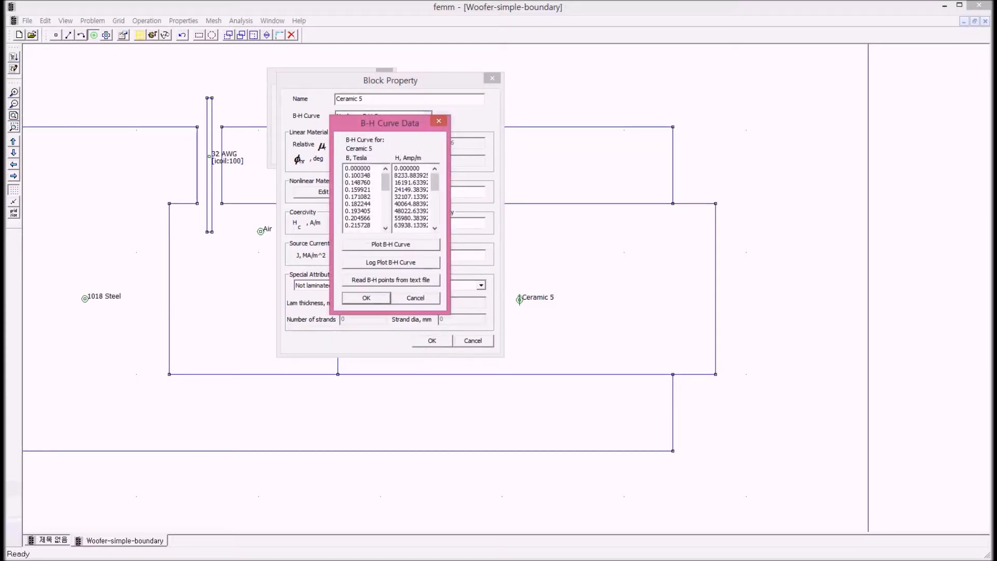
drag(389, 123, 608, 119)
mouse_move(603, 178)
mouse_down()
mouse_move(603, 211)
mouse_move(604, 177)
mouse_up()
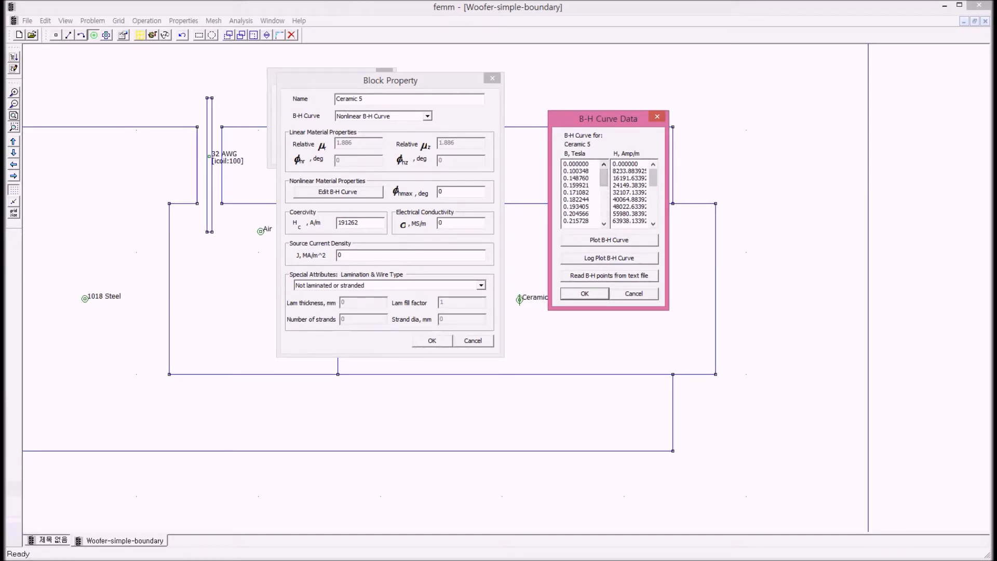
mouse_move(652, 177)
mouse_down()
mouse_move(653, 205)
mouse_move(653, 177)
mouse_up()
drag(608, 118, 570, 80)
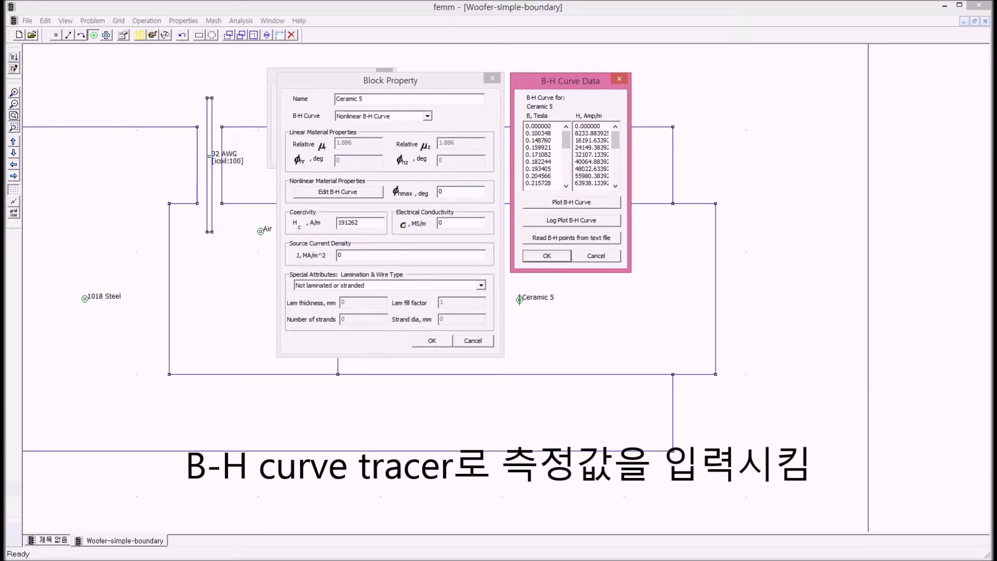
click(571, 202)
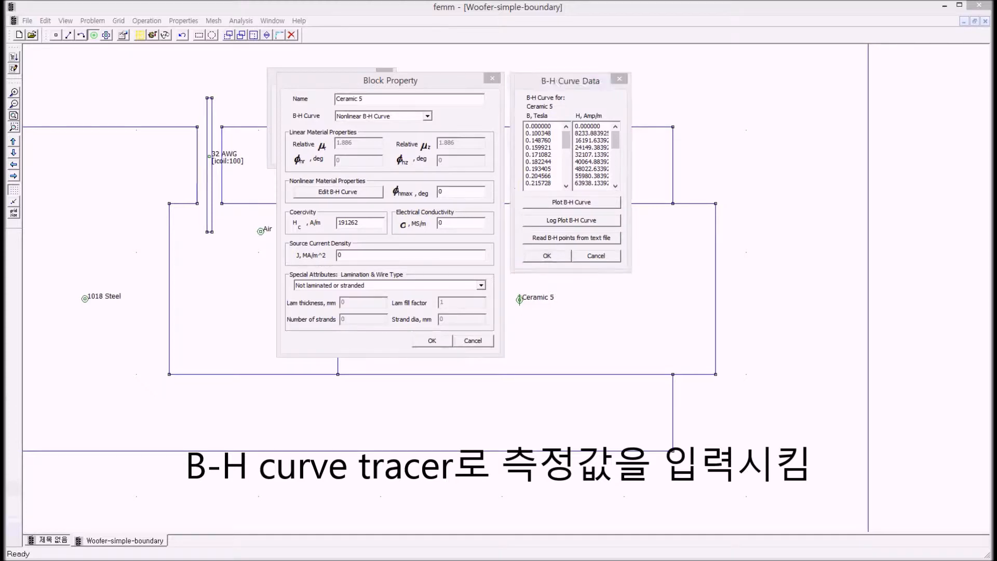
drag(529, 99, 476, 380)
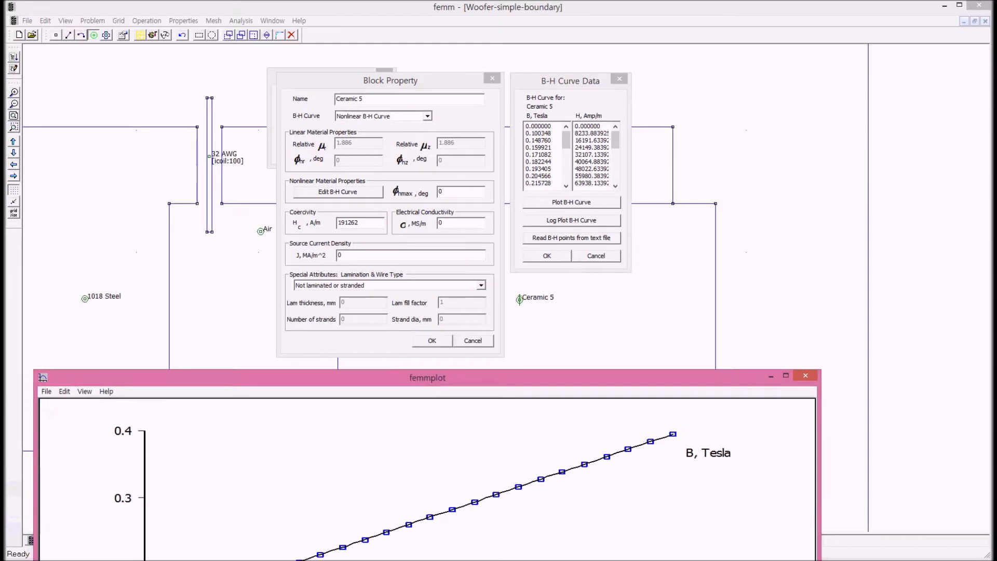
drag(476, 380, 477, 151)
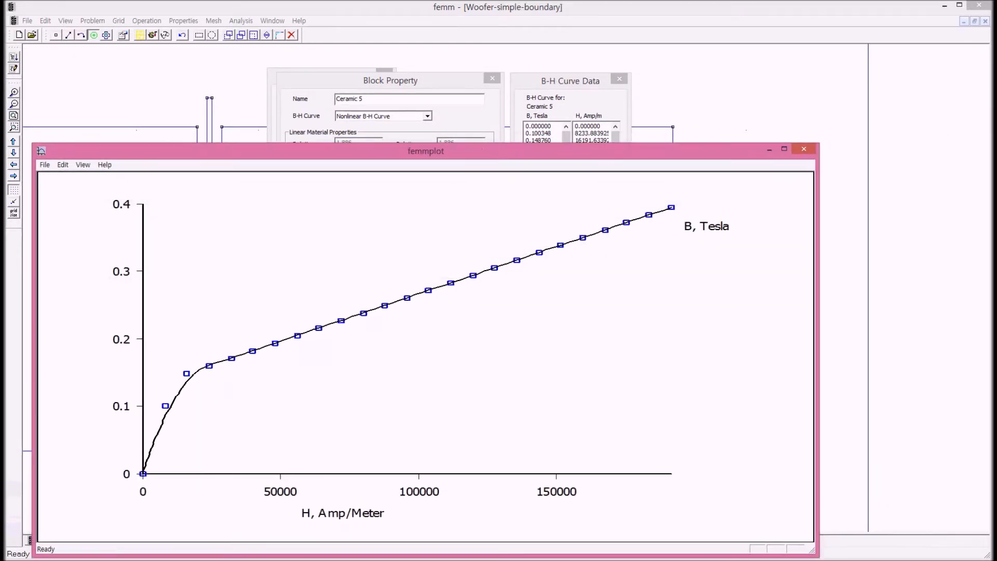
Plot the B-H curve of Ceramic 5 on a logarithmic scale, and close its curve data and block property without changes.
click(804, 149)
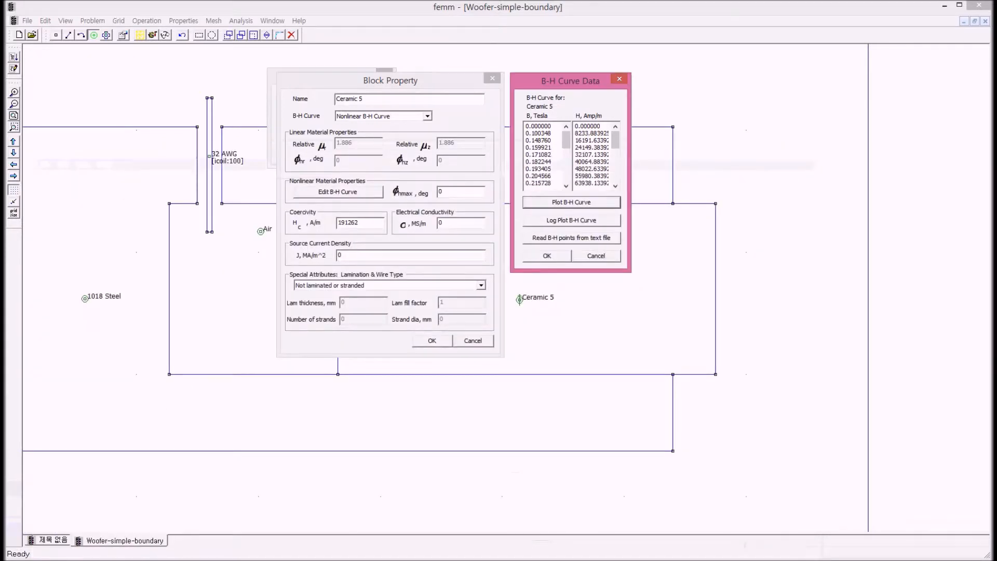
click(571, 221)
drag(571, 104, 504, 104)
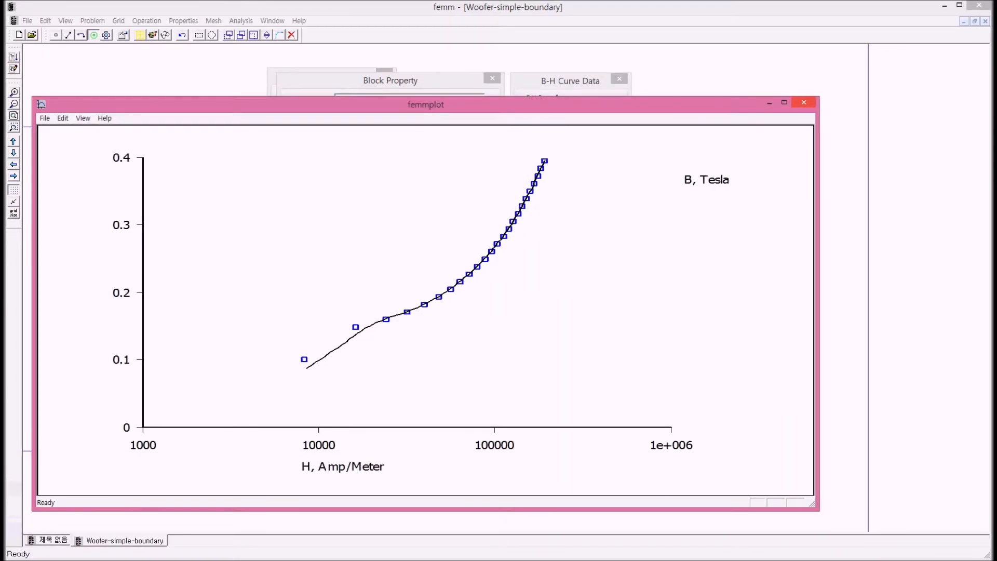
click(804, 102)
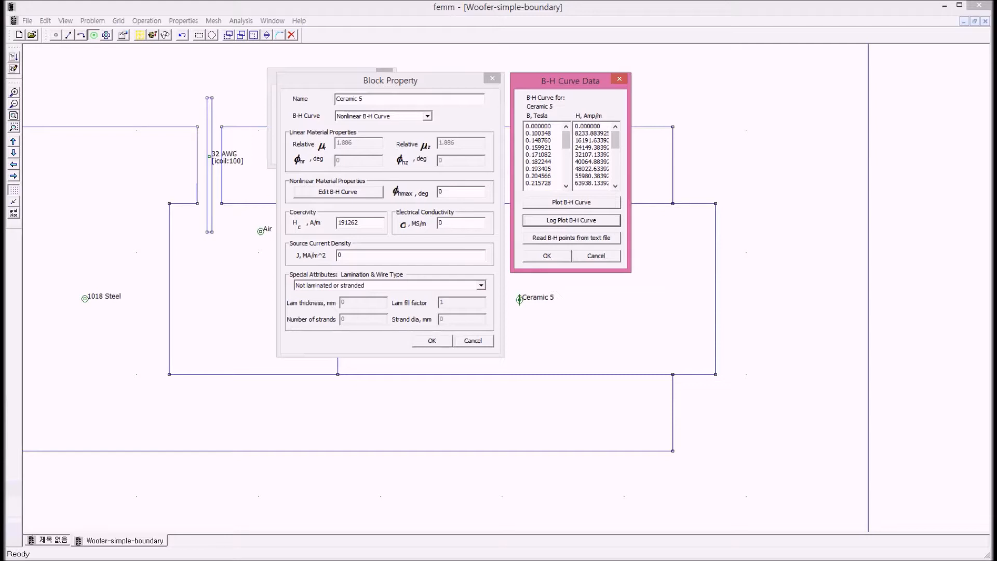
drag(570, 81, 651, 96)
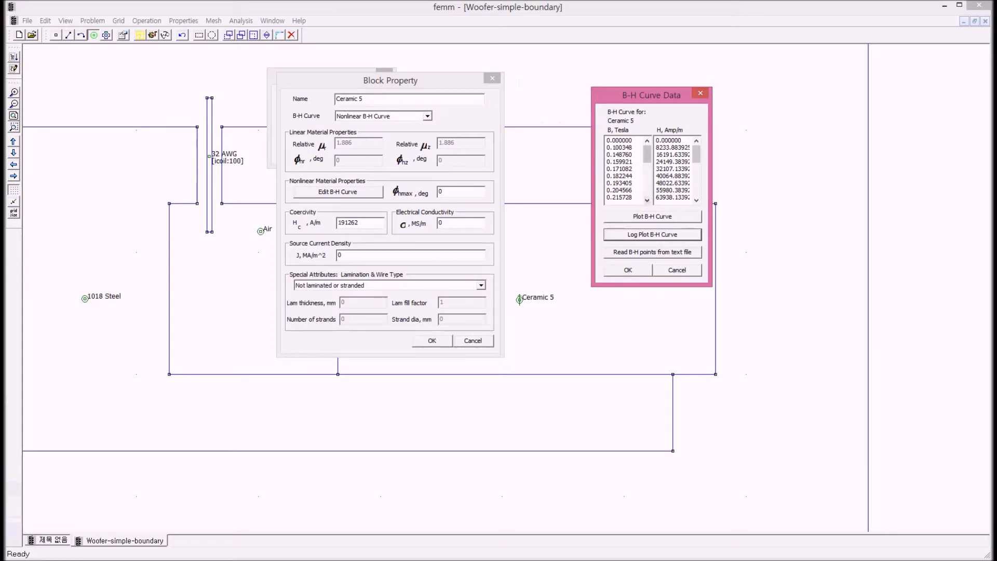
click(677, 270)
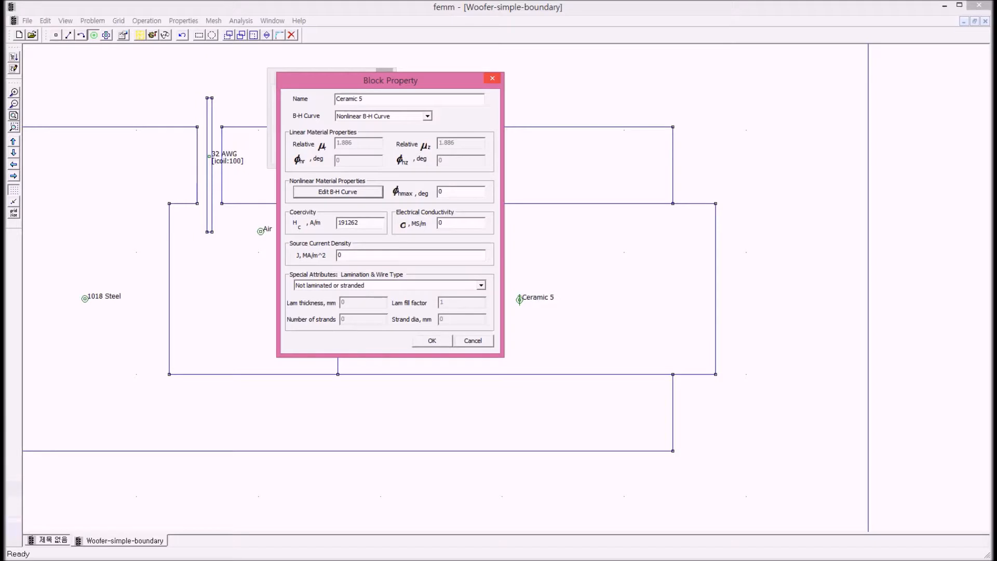
click(492, 79)
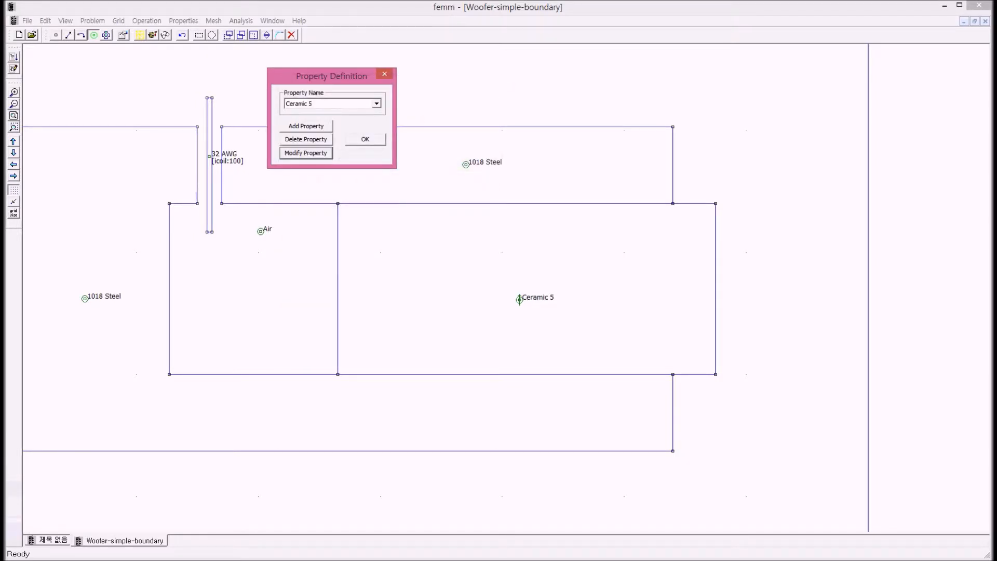
Open the B-H curve data of the 1018 Steel material and view its logarithmic B-H plot.
click(377, 103)
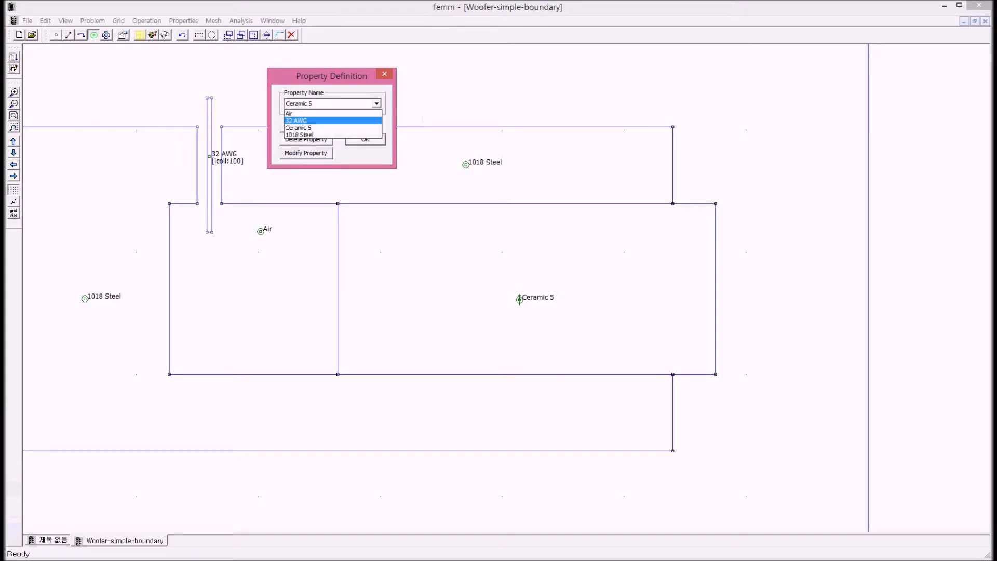
click(318, 135)
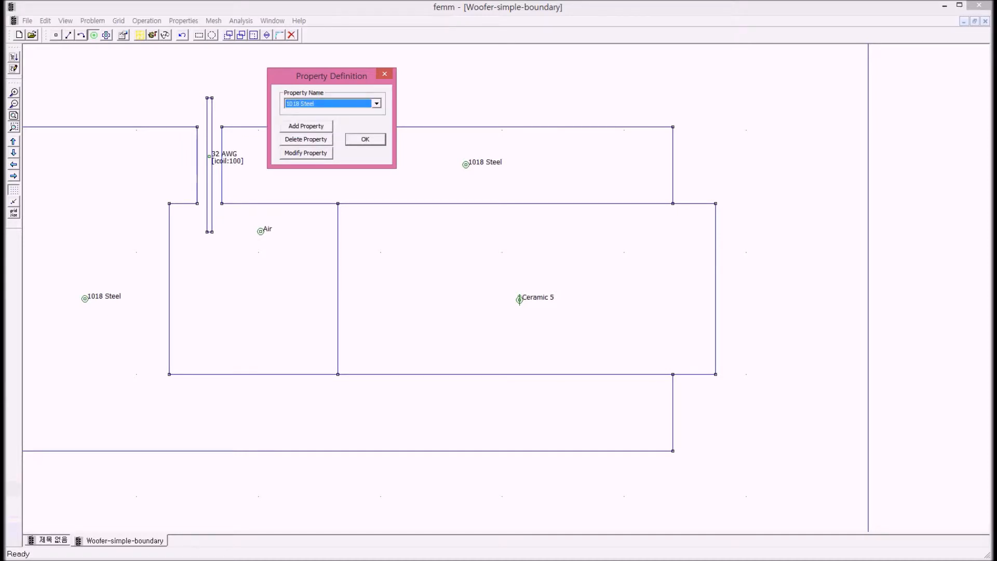
click(305, 152)
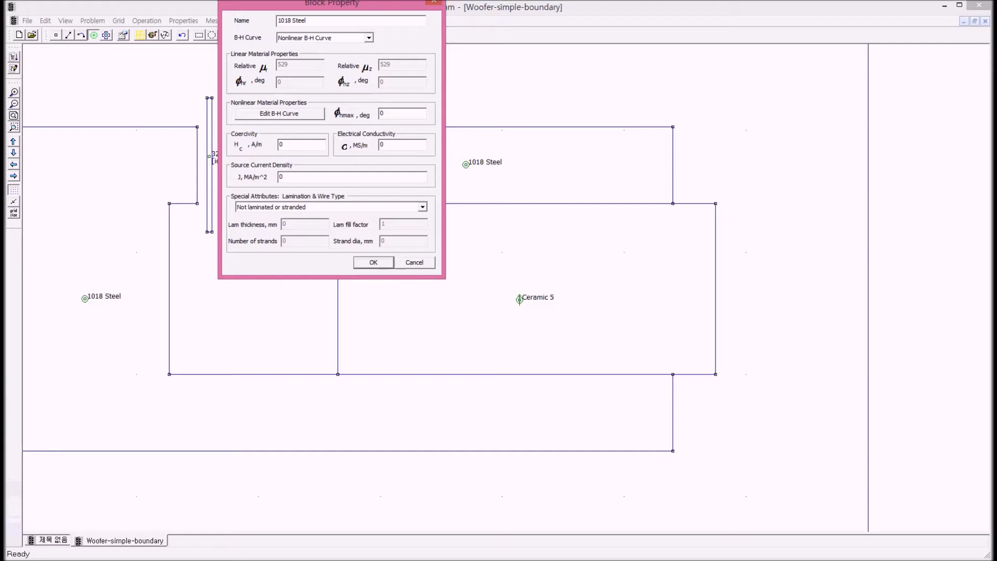
click(278, 113)
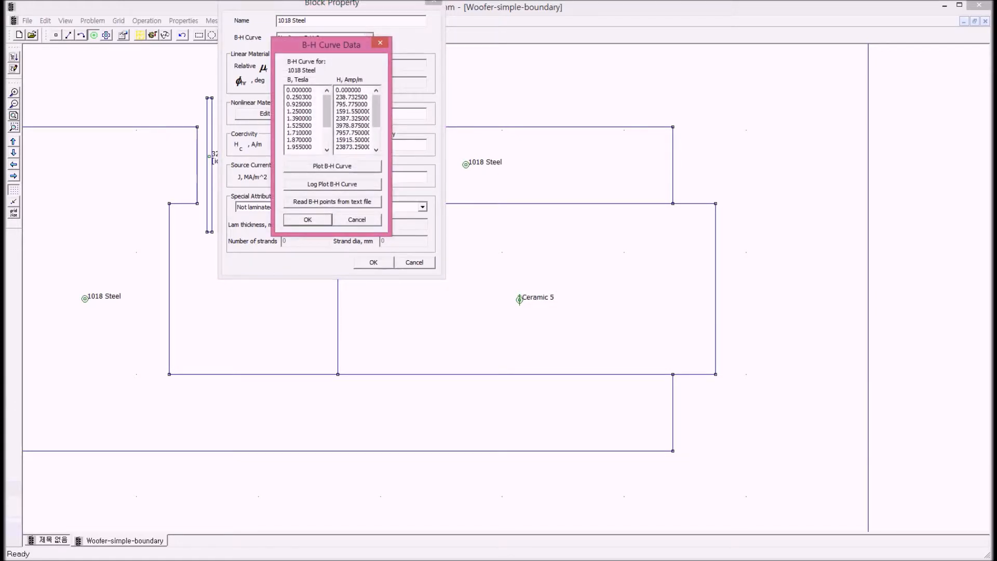
click(333, 185)
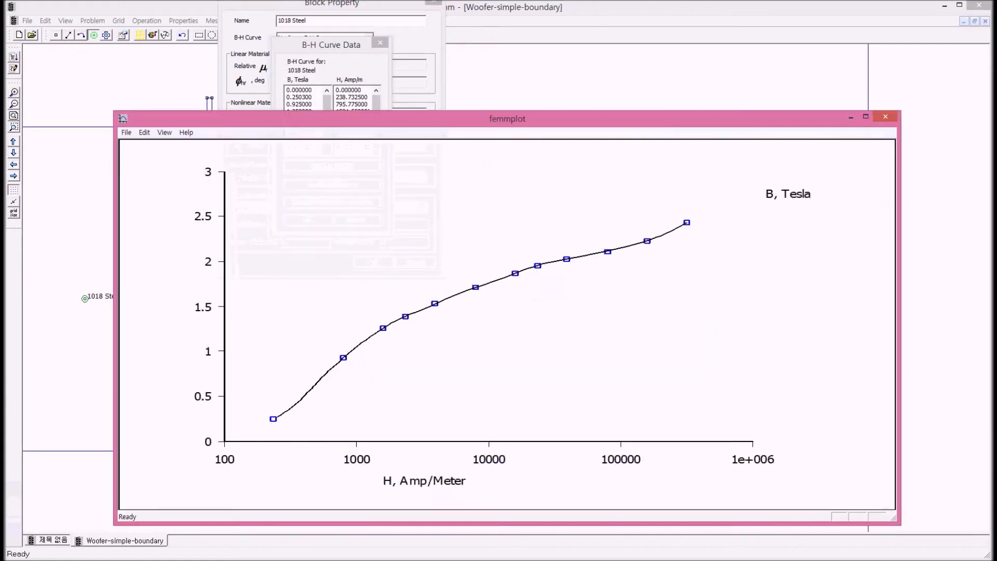
key(alt+F4)
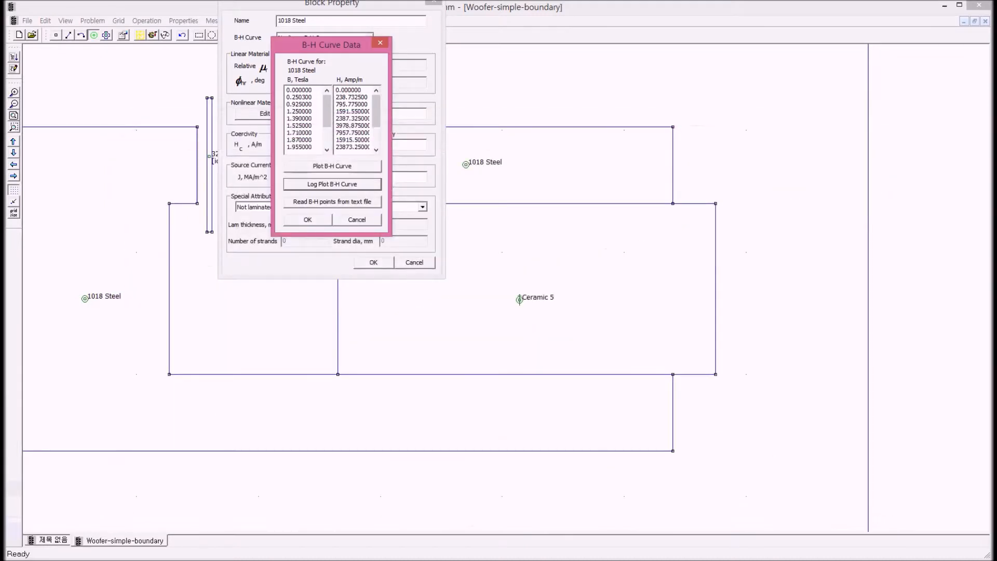
Examine the linear-scale B-H plot of 1018 Steel, and close its curve data and block property without changes.
click(332, 165)
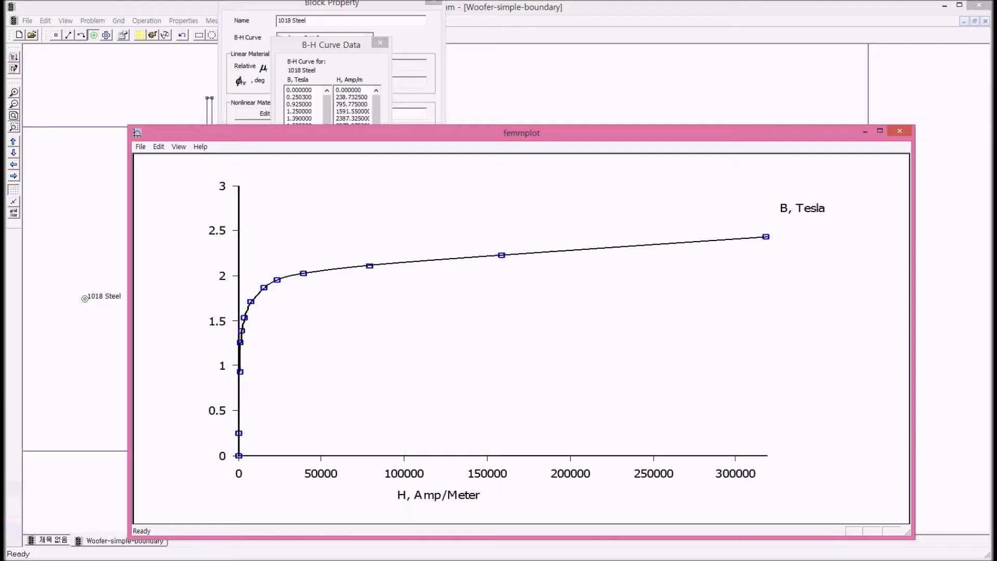
drag(521, 133, 527, 84)
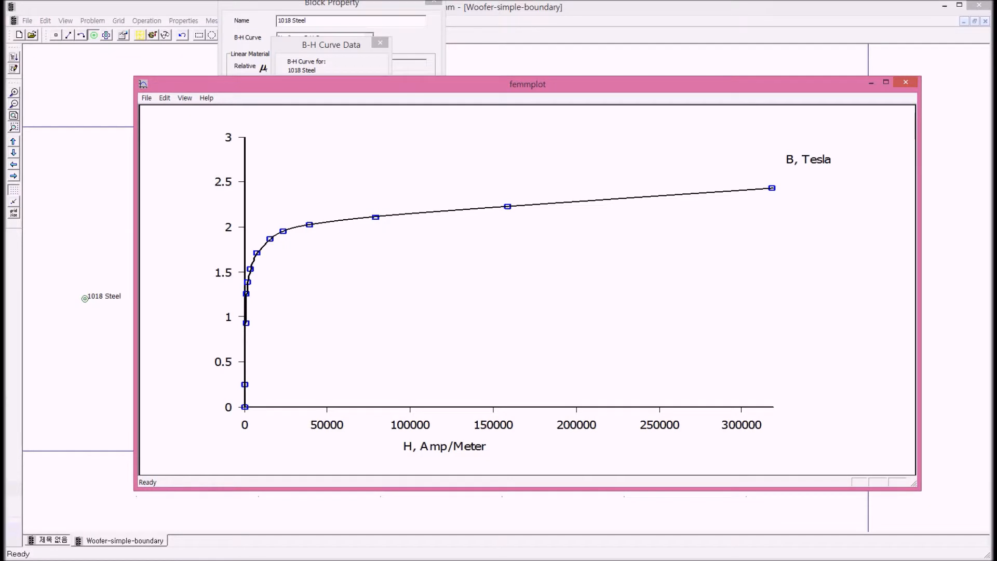
drag(527, 84, 477, 109)
click(856, 107)
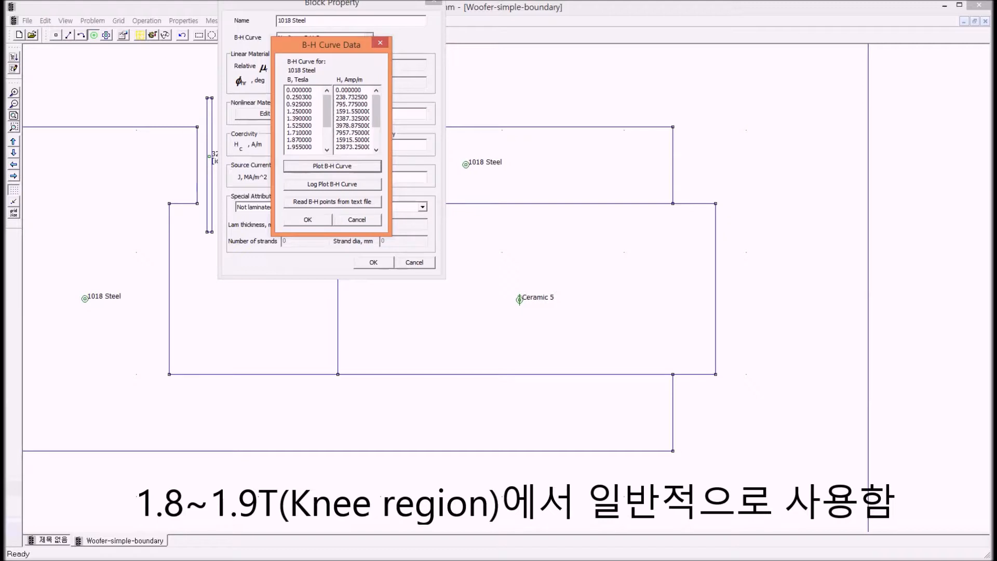
click(380, 42)
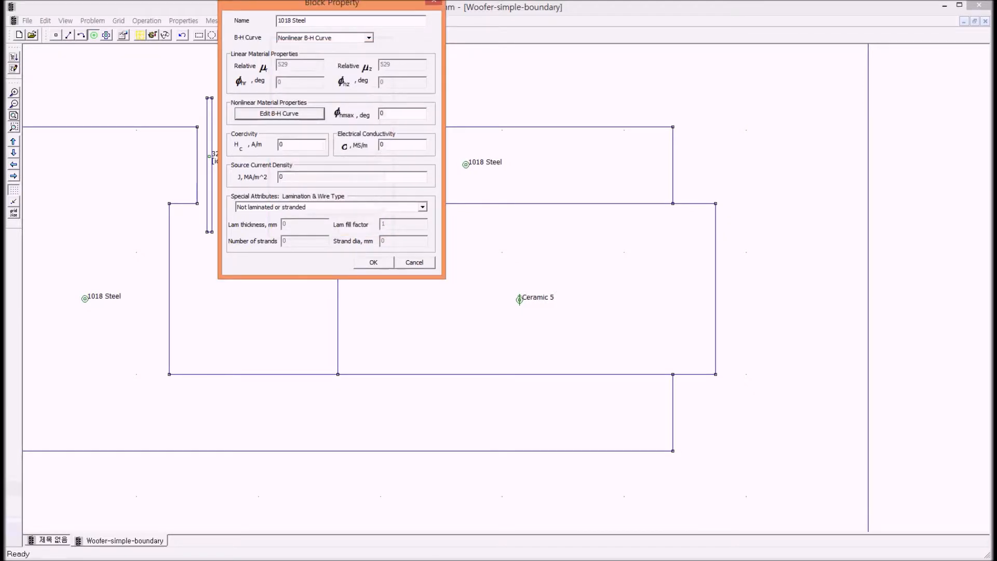
click(434, 3)
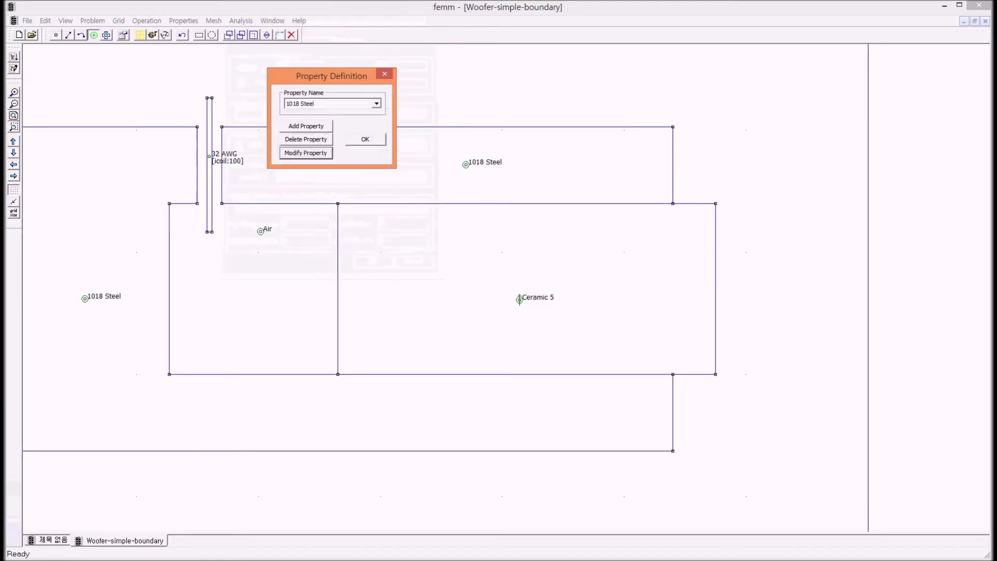
Review the block property of the 32 AWG coil material and close it without changes.
click(376, 103)
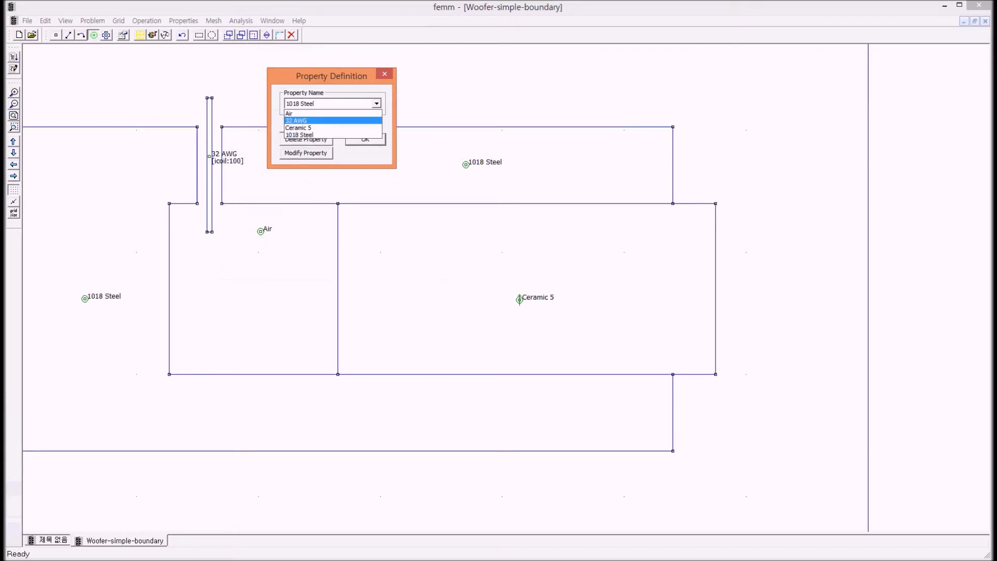
key(Return)
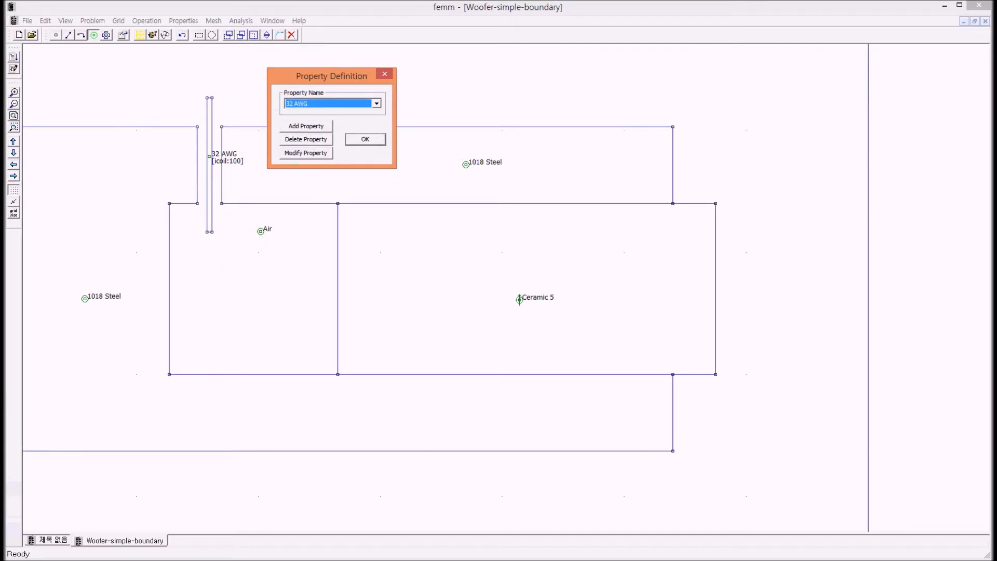
click(306, 153)
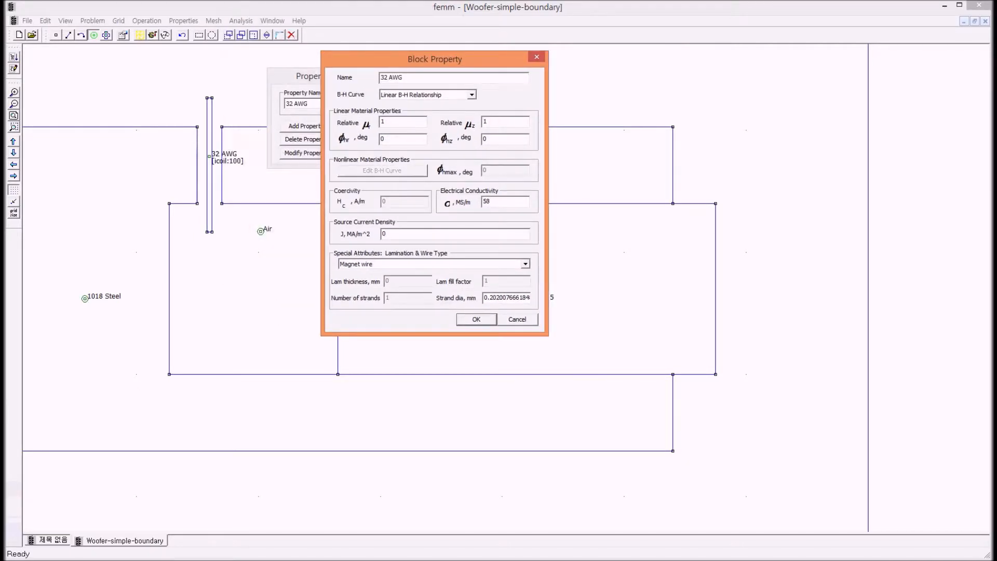
key(Return)
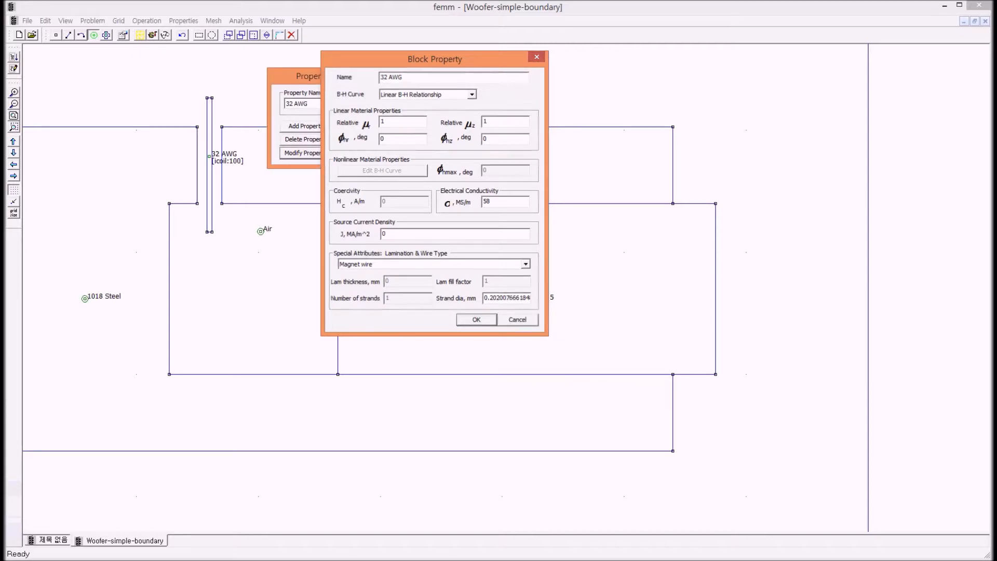
Review the block property of the Air material and close it without changes.
click(377, 103)
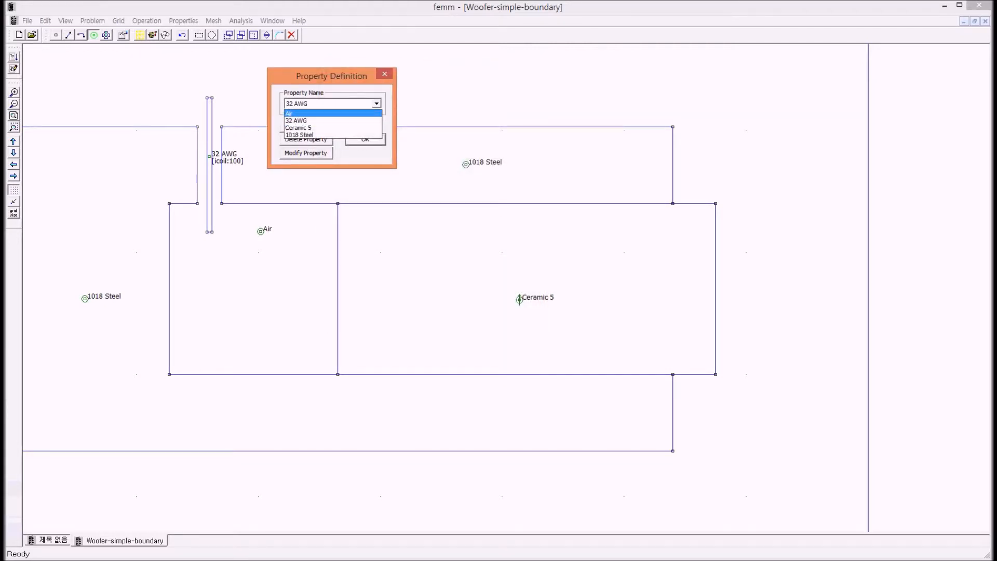
click(332, 113)
click(306, 153)
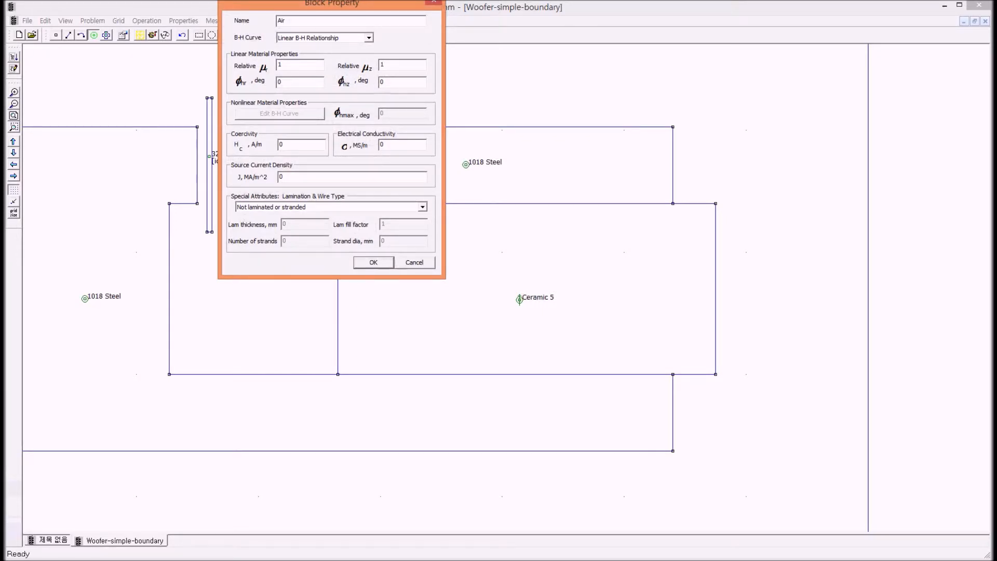
click(373, 262)
Reopen the 32 AWG block property to inspect its name, electrical conductivity and strand diameter, and close the material definitions.
click(376, 103)
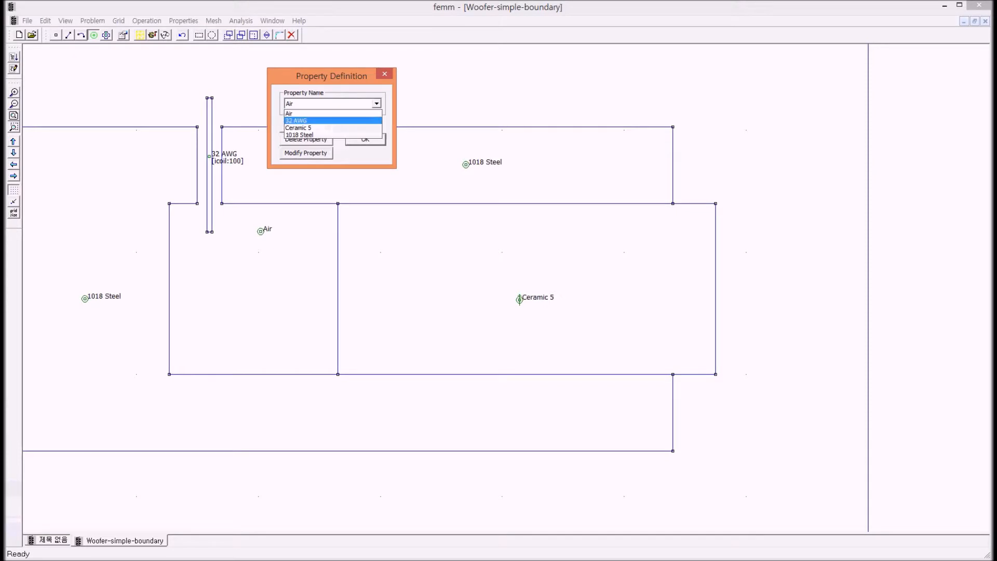
click(332, 121)
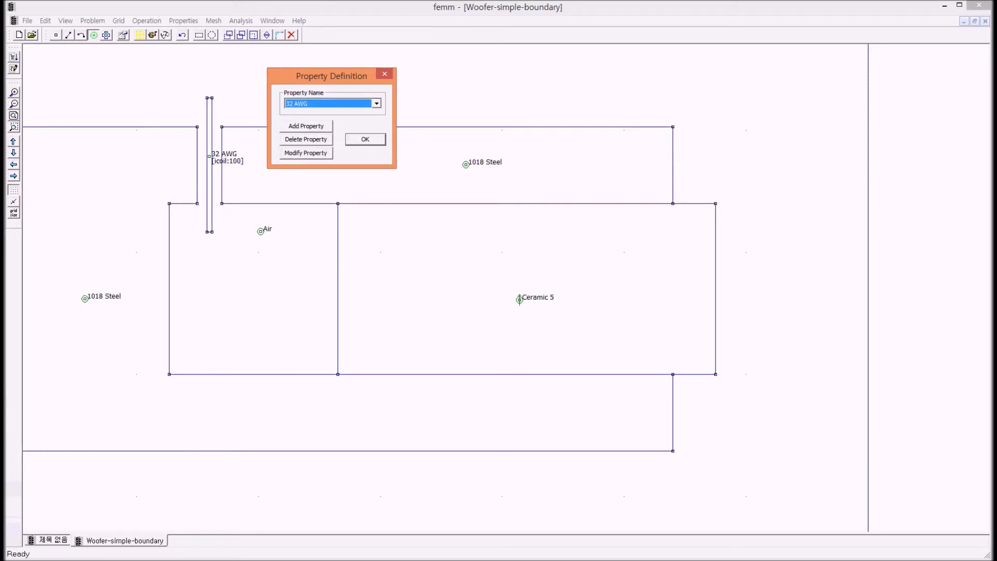
click(306, 153)
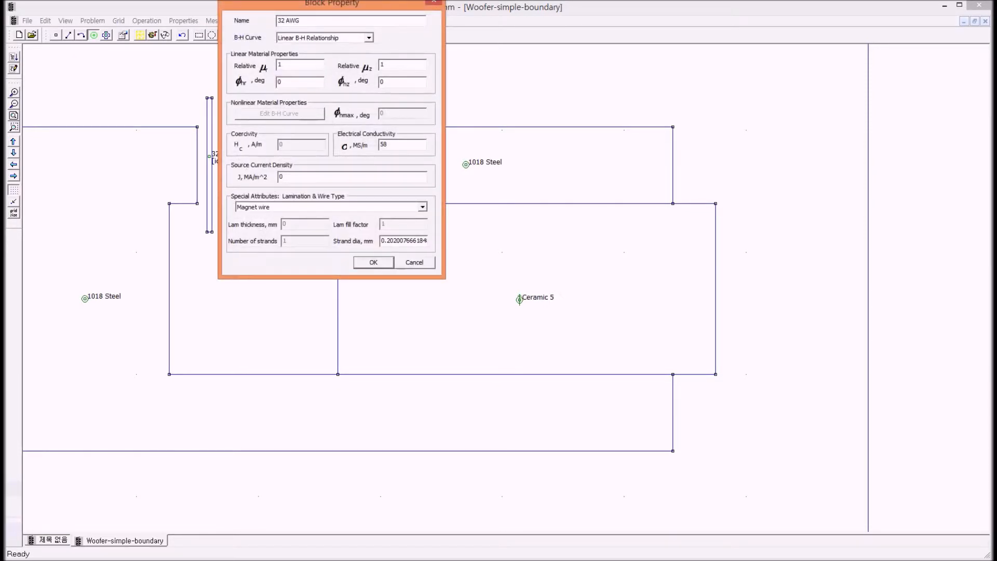
double_click(387, 145)
drag(304, 20, 277, 20)
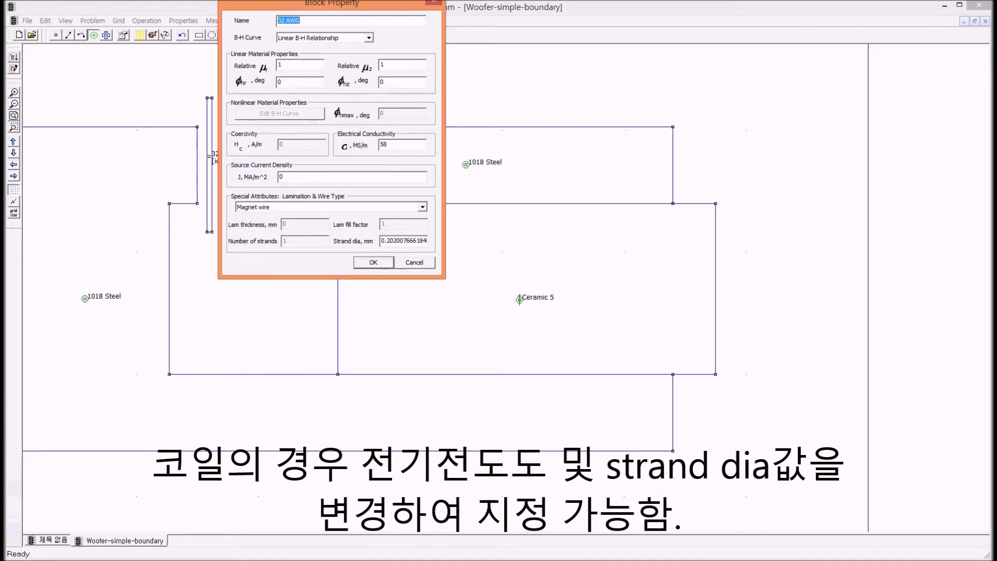
double_click(383, 145)
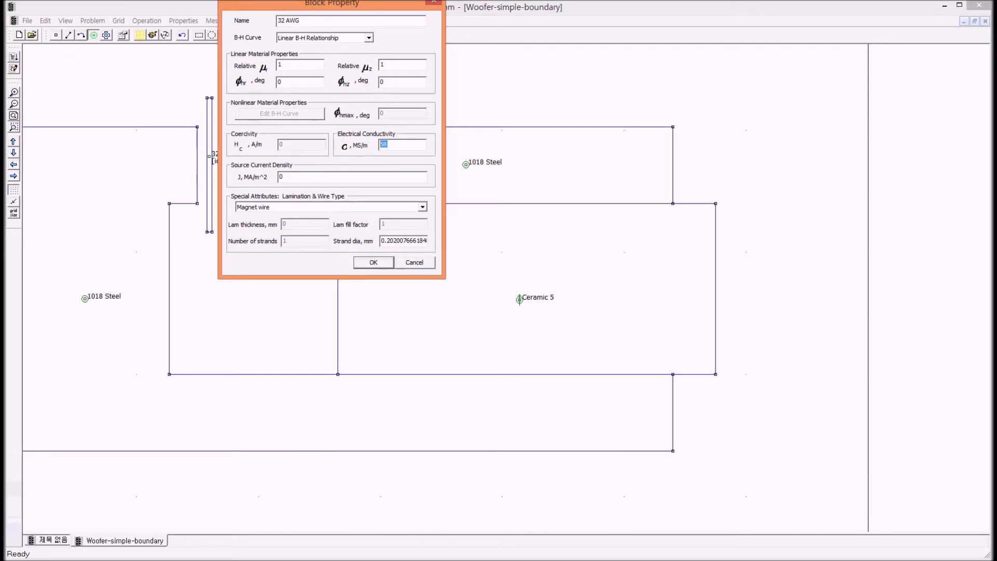
click(388, 145)
drag(381, 241, 432, 241)
key(Return)
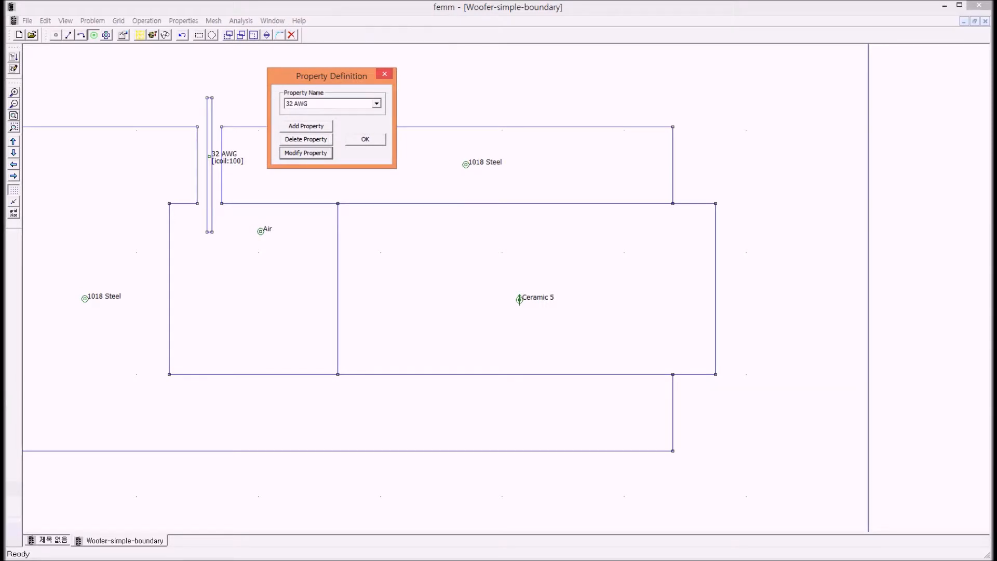
click(385, 73)
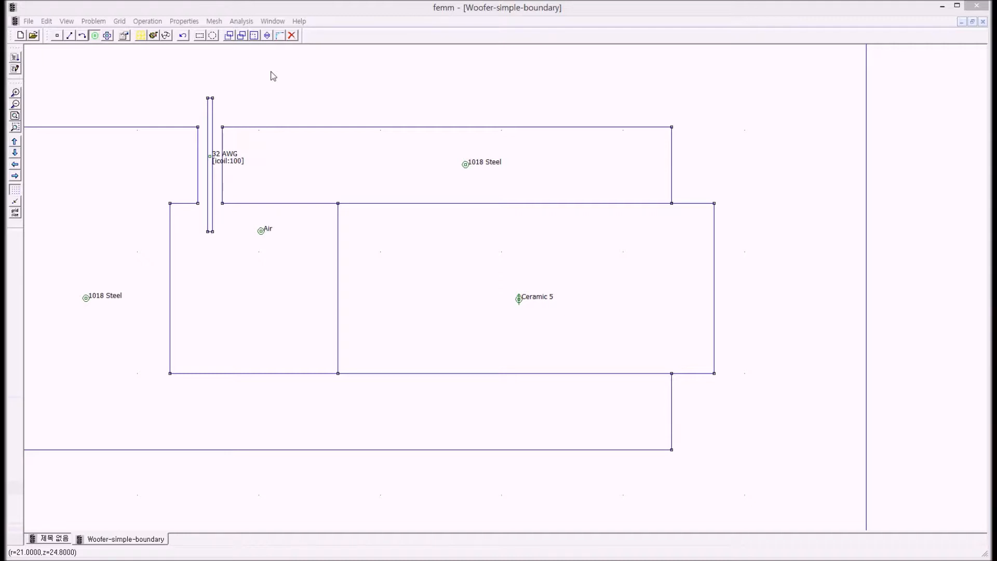
Check the boundary condition assigned to the outer air boundary segments in their segment property, and cancel without changes.
click(142, 36)
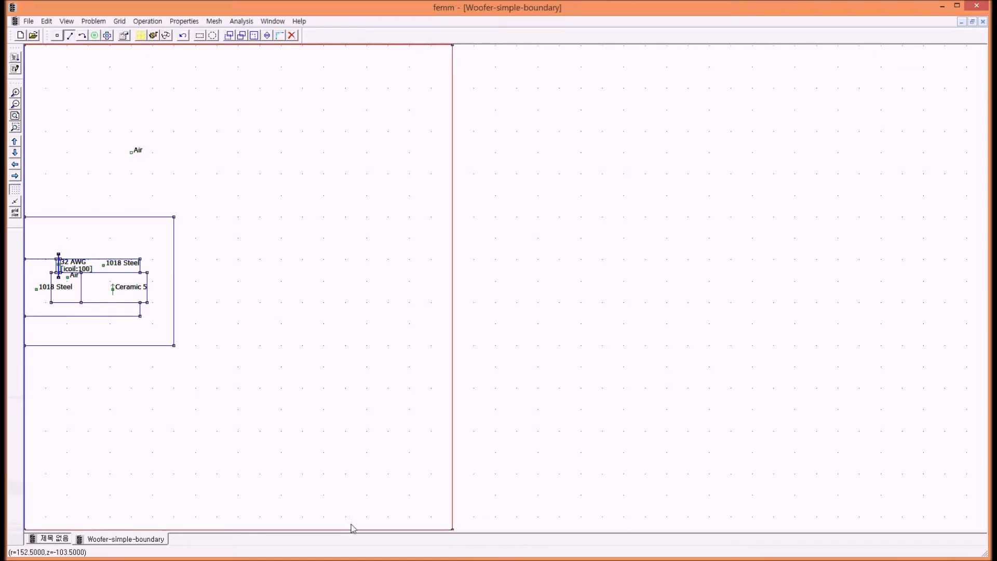
key(space)
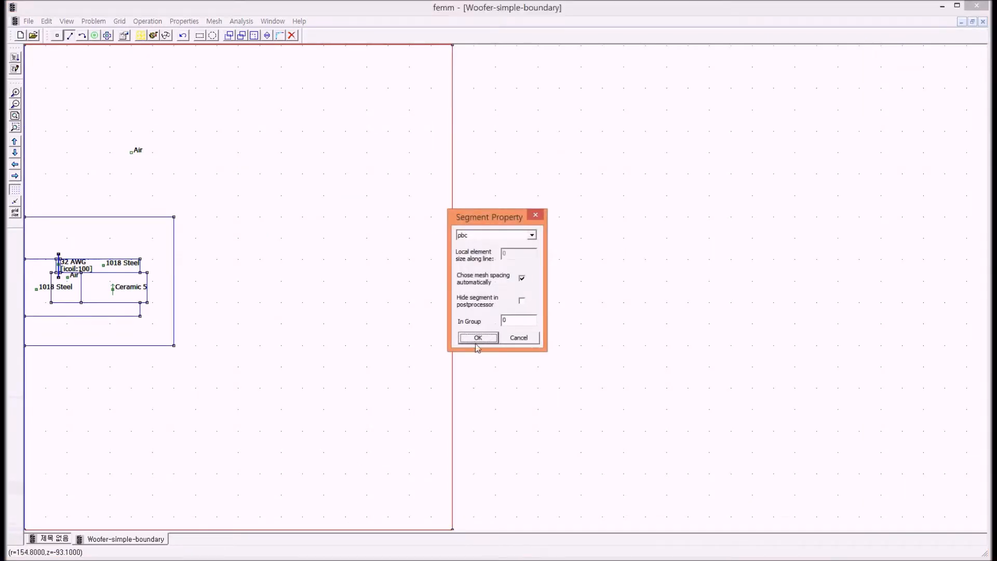
click(532, 234)
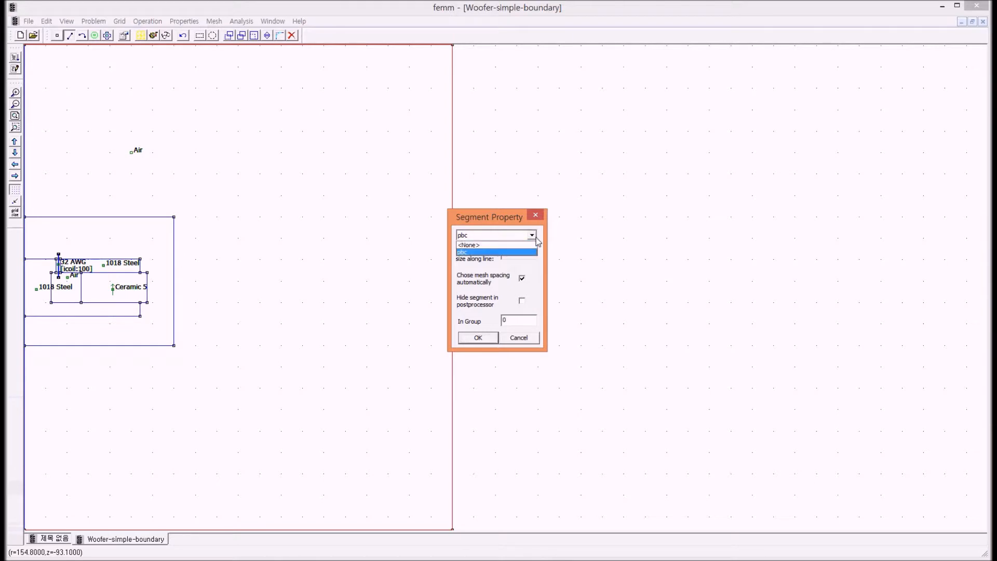
click(533, 237)
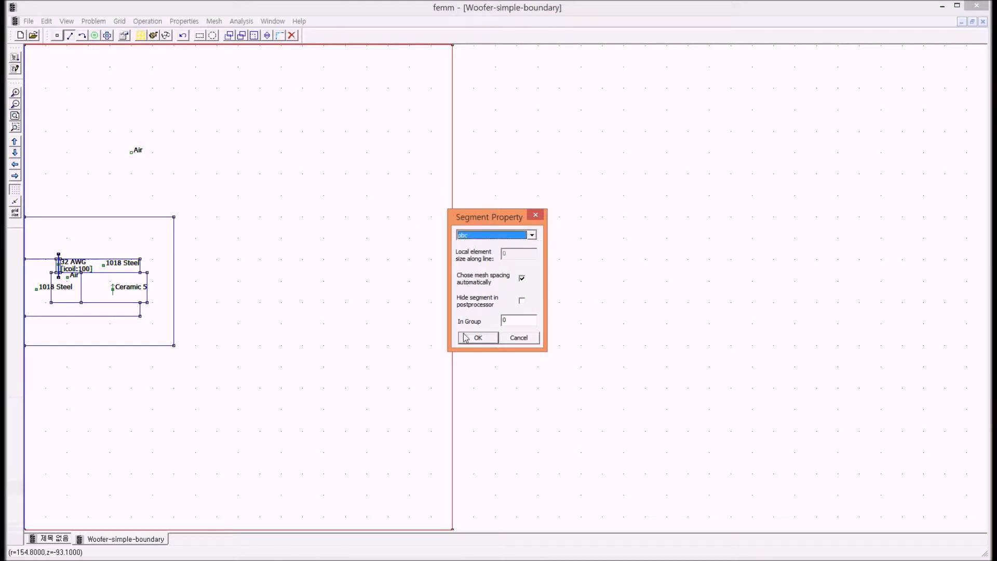
click(515, 339)
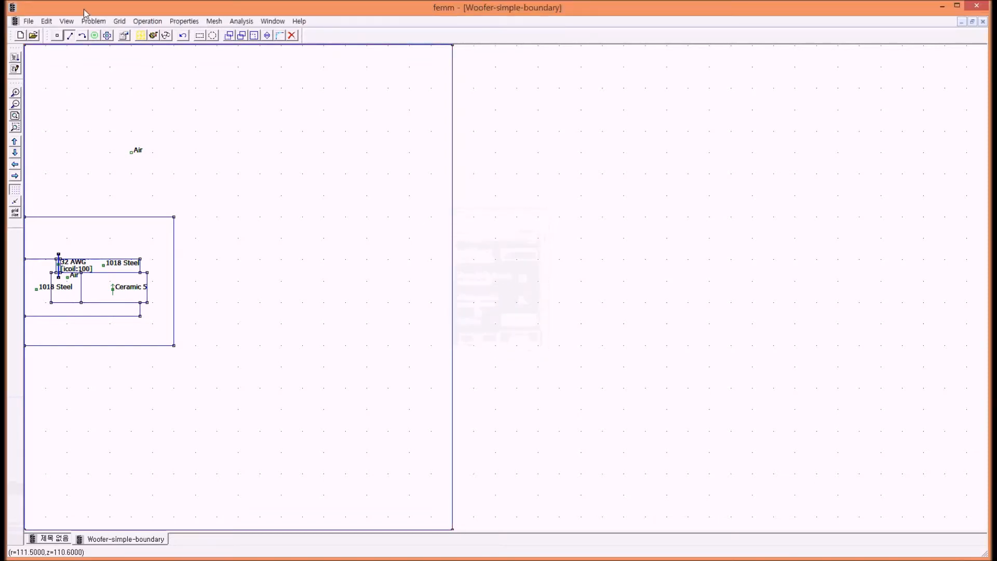
Set the BC type of the pbc boundary property to Prescribed A and close the boundary definitions.
click(184, 22)
click(202, 45)
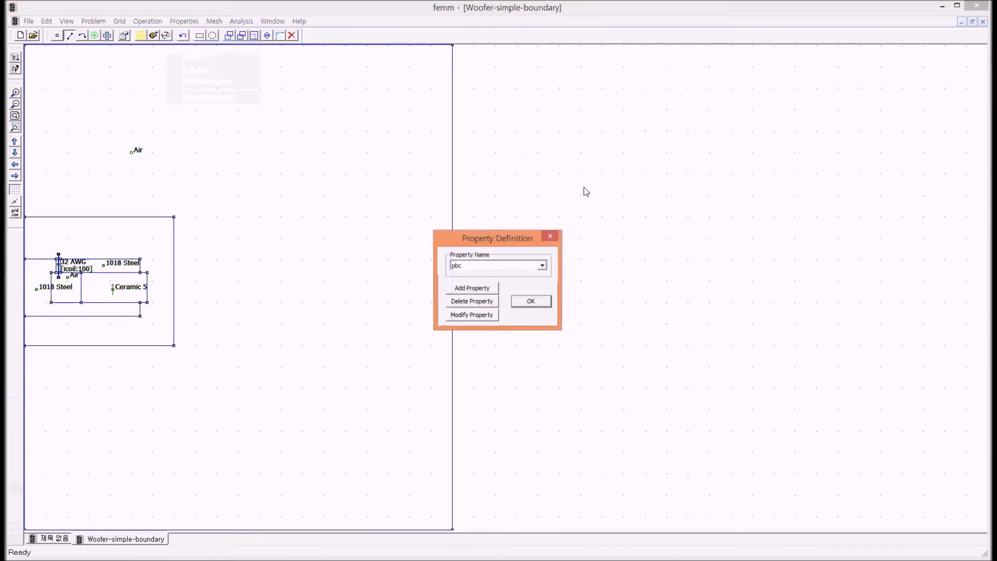
click(470, 316)
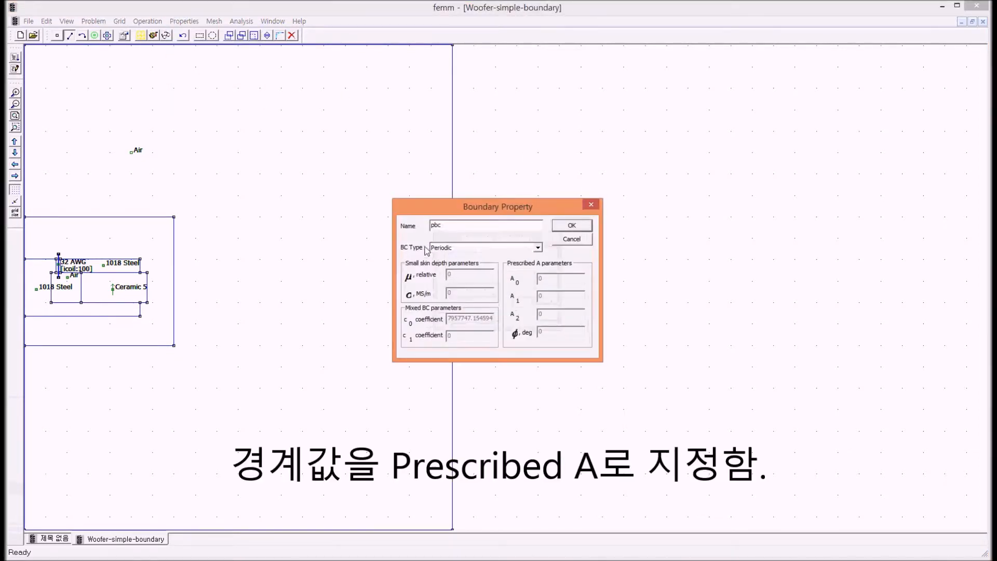
click(482, 251)
click(474, 258)
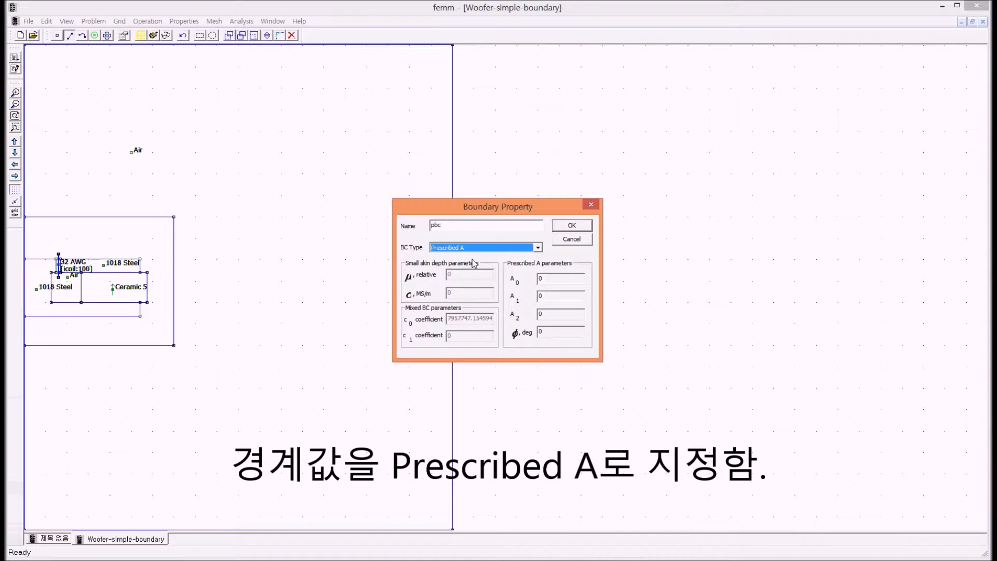
click(578, 227)
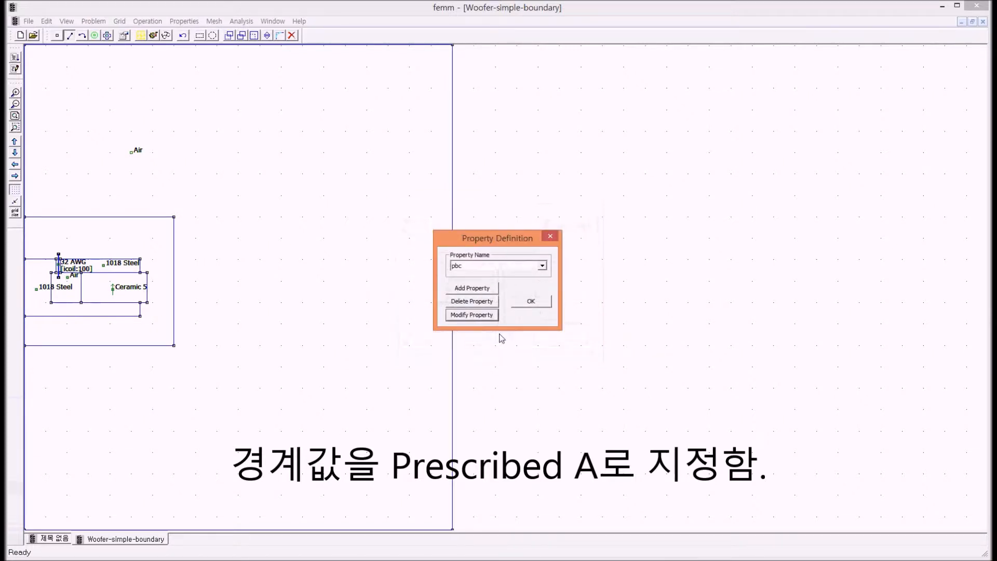
click(530, 301)
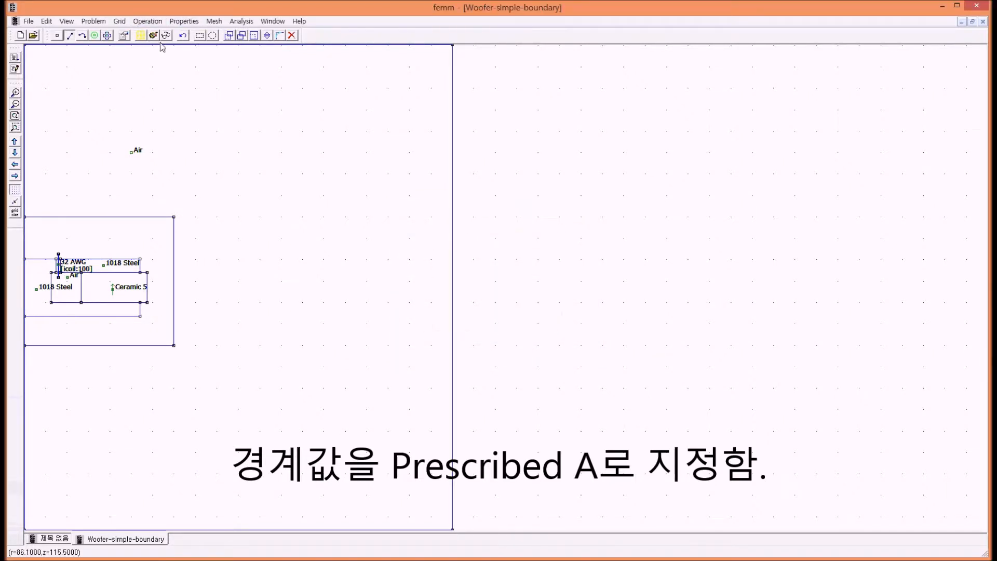
Generate the finite element mesh for the woofer model and inspect it around the motor region.
click(141, 36)
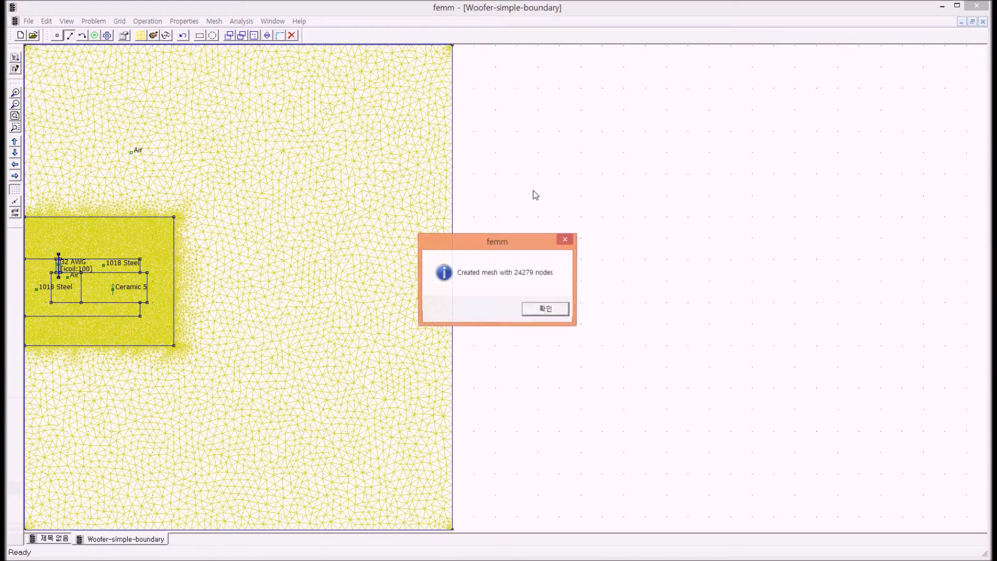
click(544, 311)
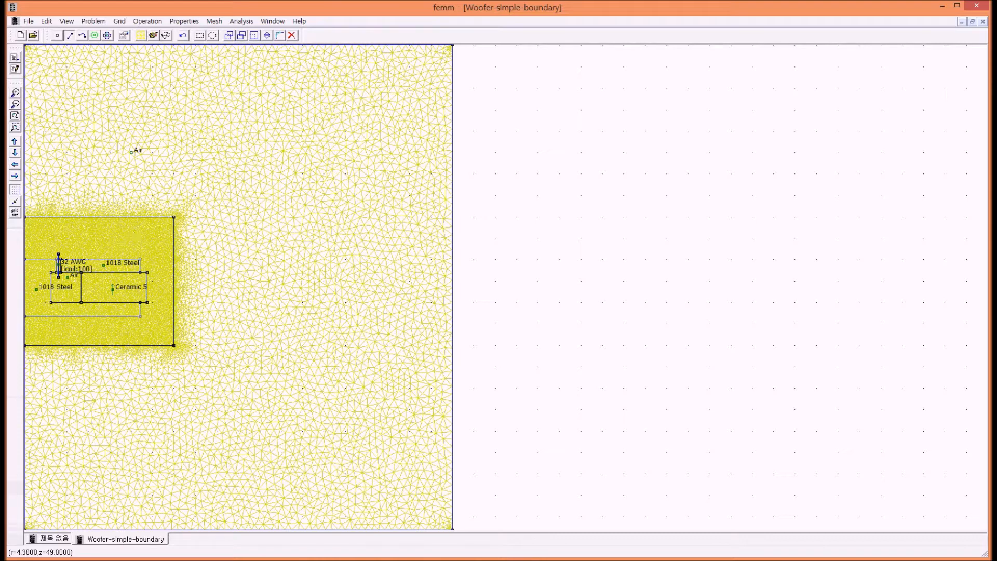
click(15, 128)
drag(198, 367, 29, 165)
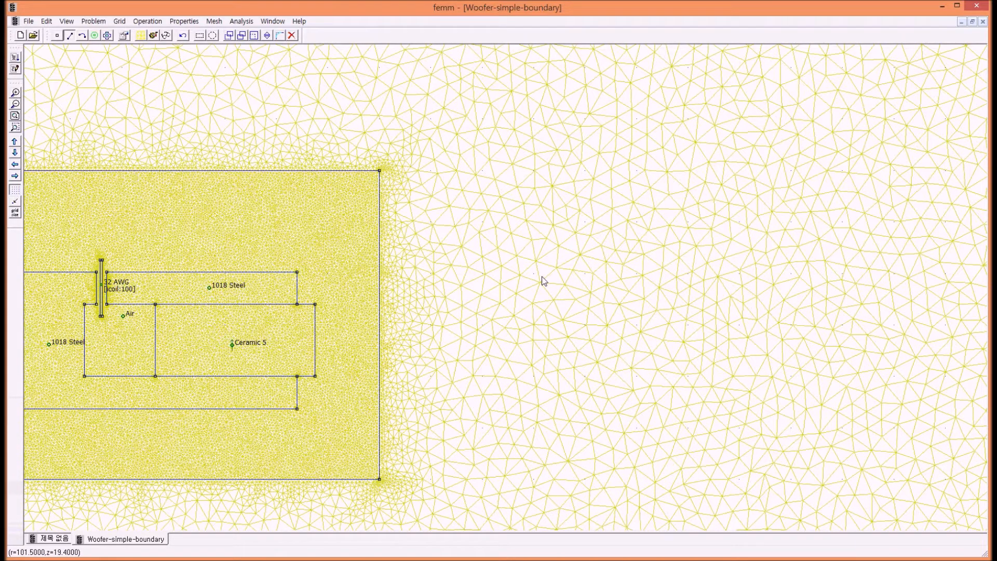
Run the magnetic analysis on the meshed woofer model and view its results.
click(154, 36)
click(167, 35)
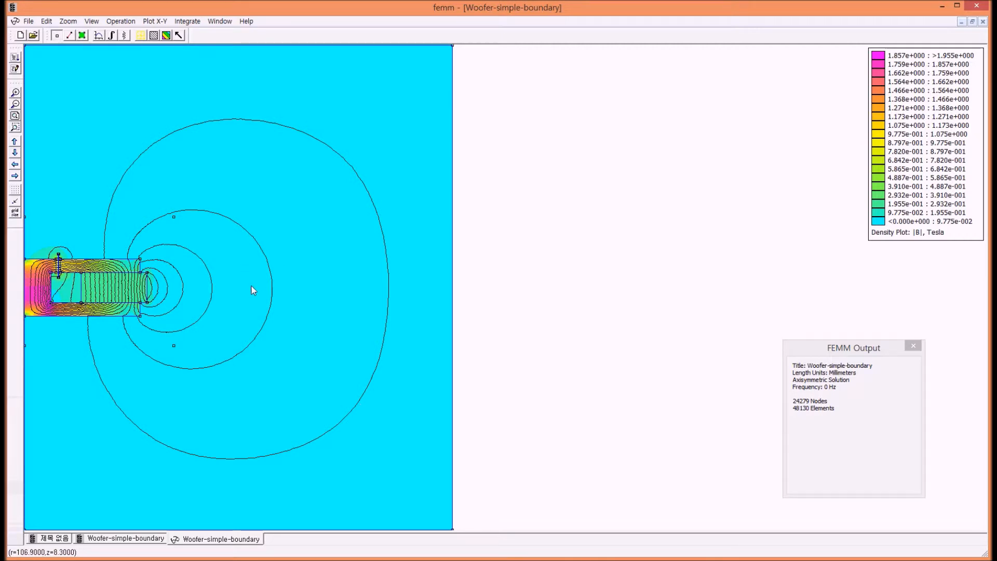
Turn off the flux density plot in the results so that only the flux lines remain.
click(166, 35)
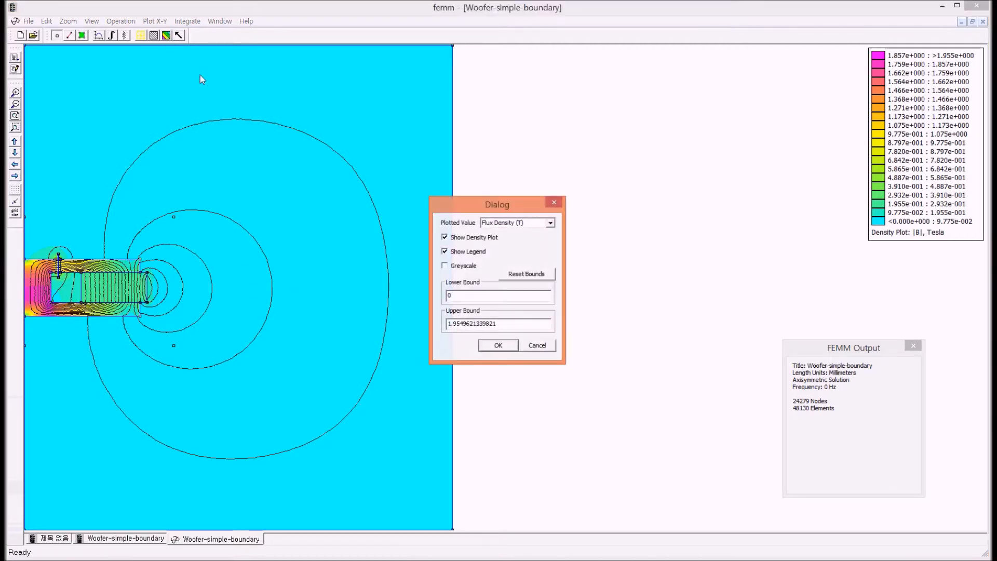
click(447, 240)
click(445, 238)
click(445, 238)
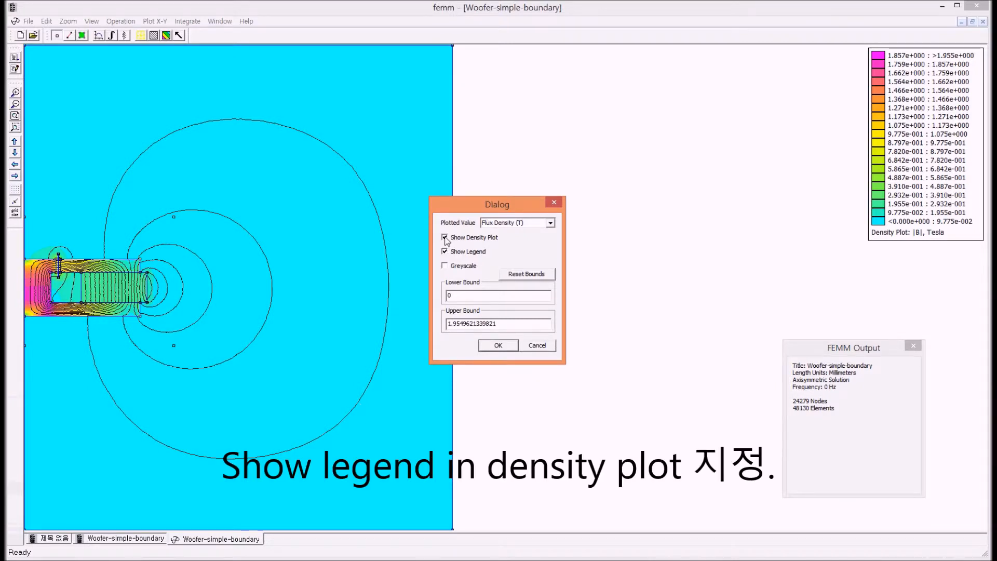
click(504, 346)
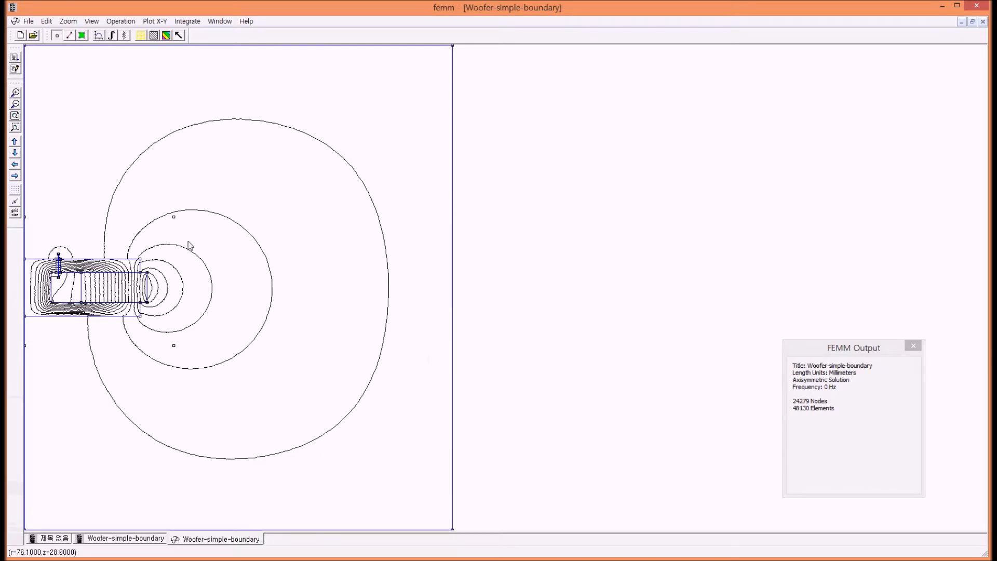
Show the flux density plot with its legend again, and hide the density plot once more.
click(166, 36)
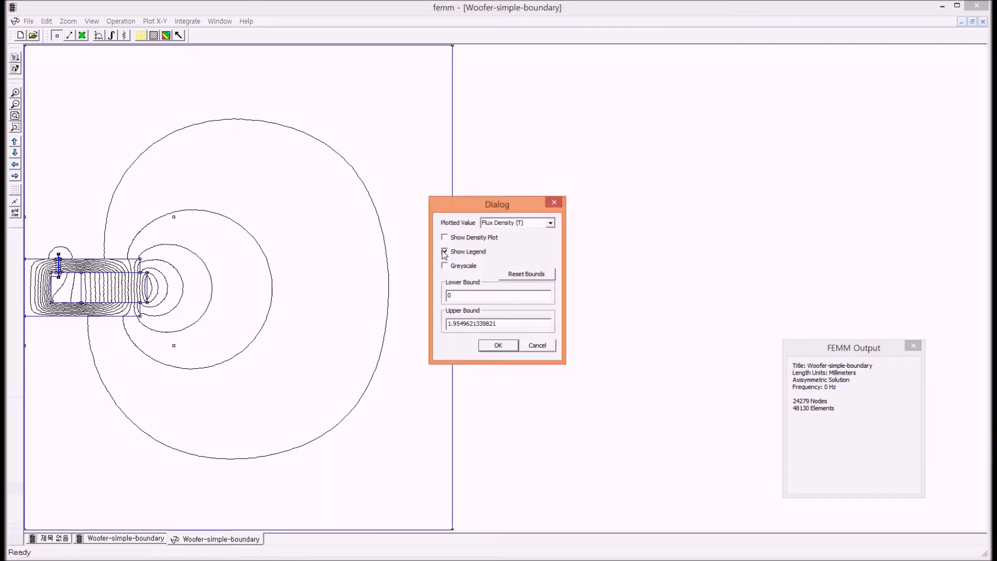
click(494, 347)
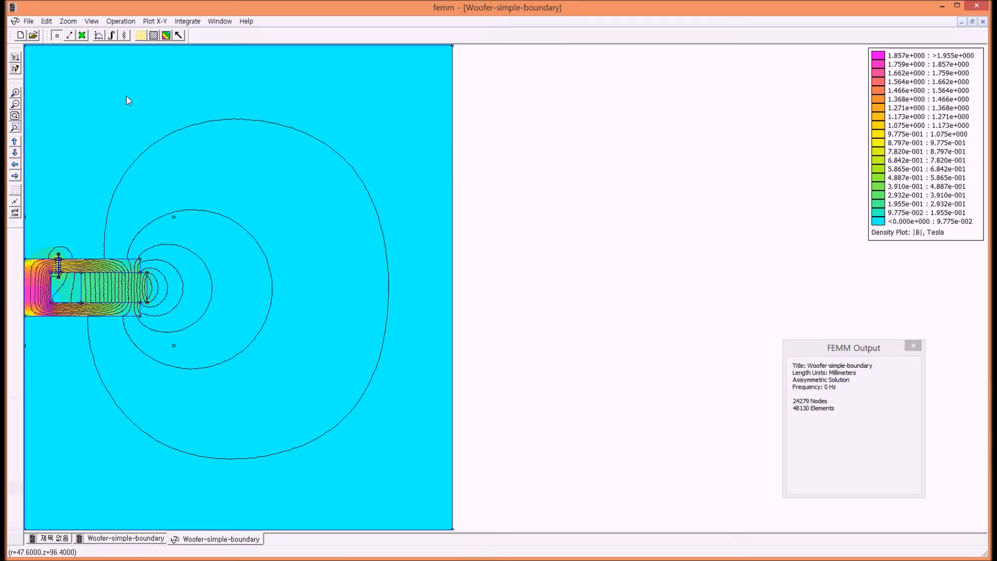
click(166, 35)
click(456, 238)
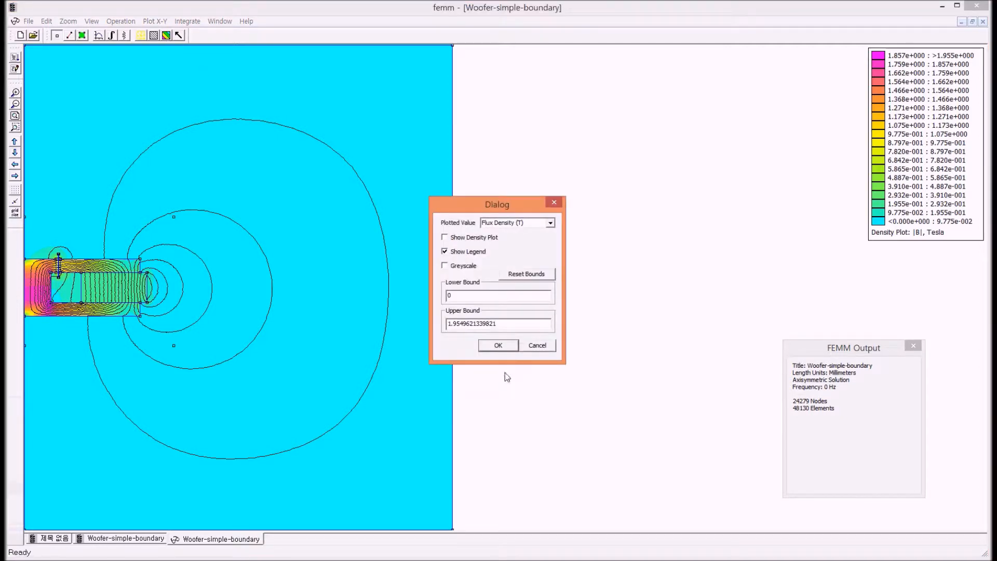
click(499, 346)
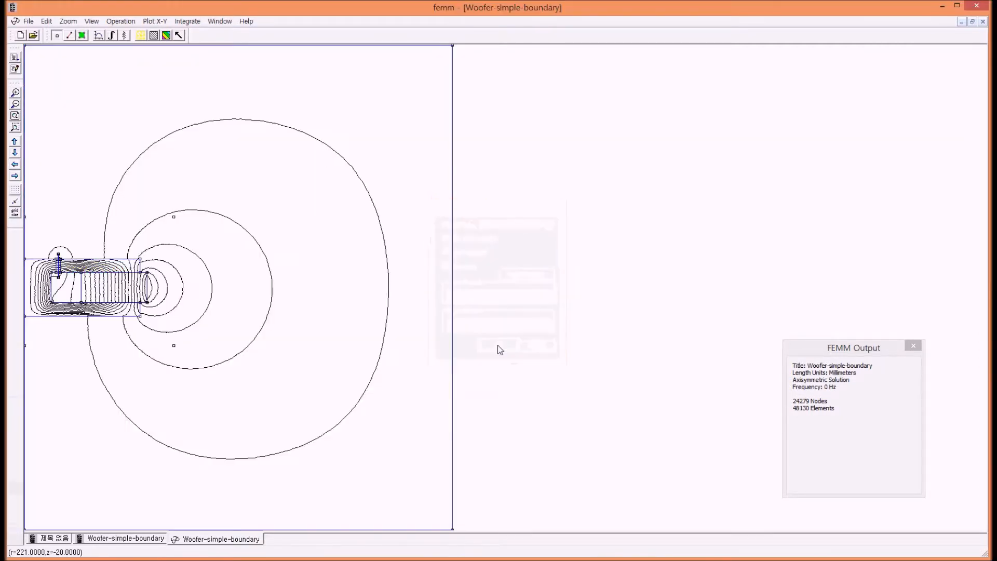
Disable the Show Legend in Density Plots default in the magnetics output preferences.
click(28, 22)
mouse_move(46, 21)
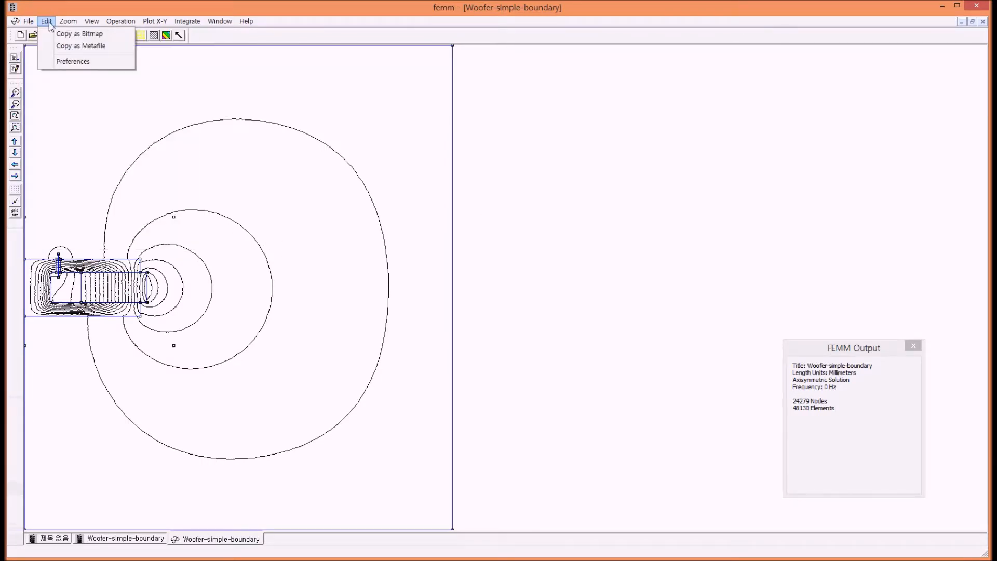
click(56, 61)
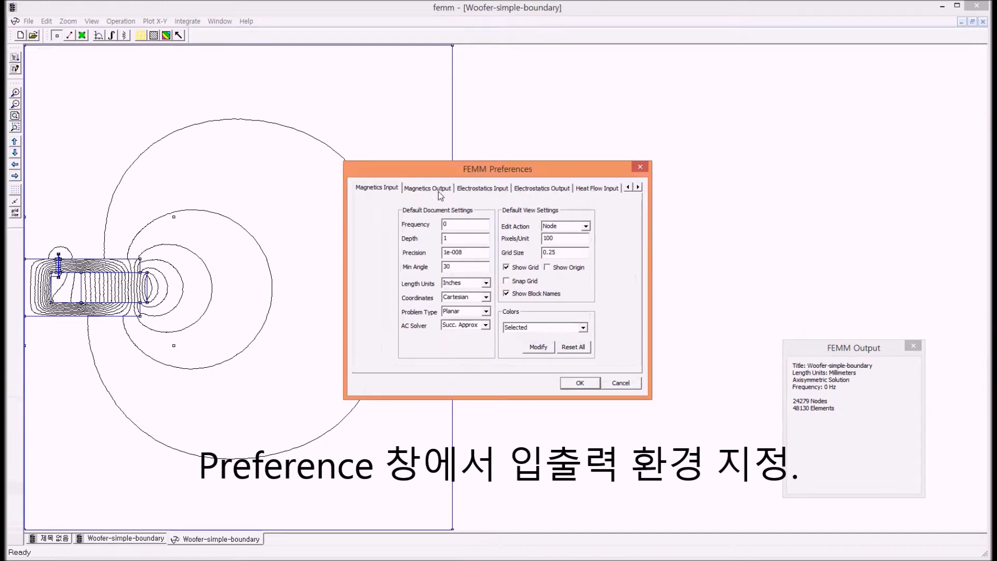
click(439, 190)
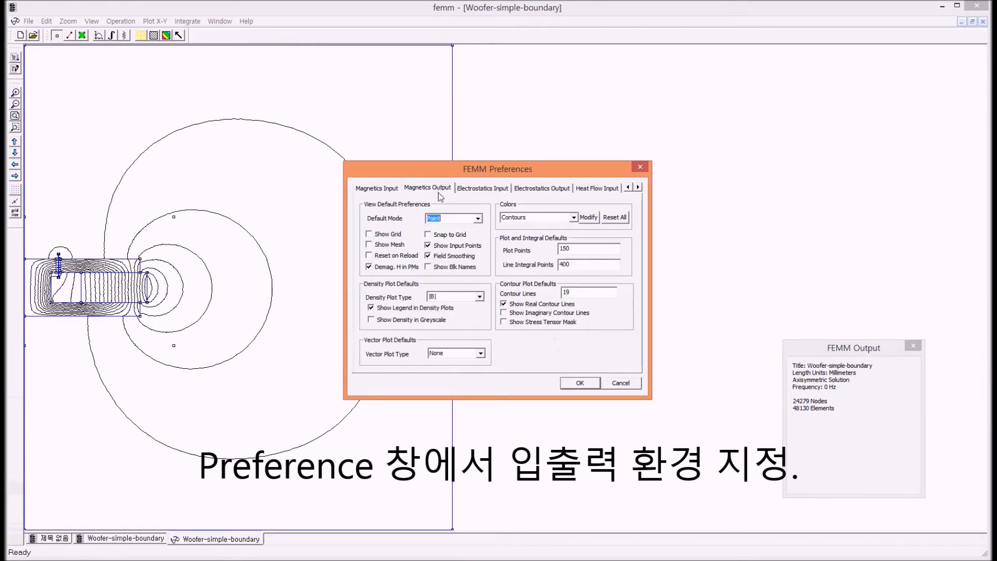
click(372, 308)
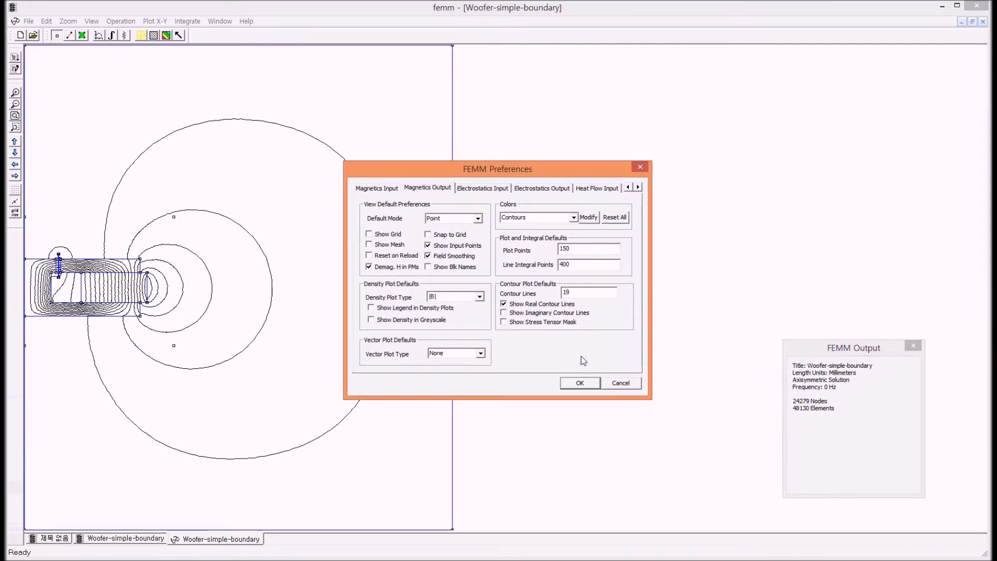
click(578, 383)
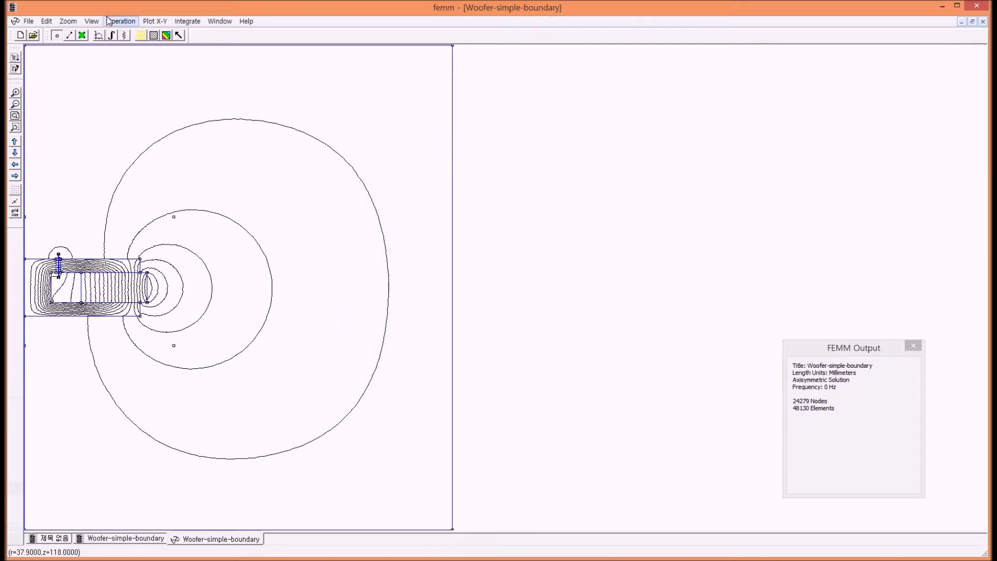
Reload the results from the Woofer-simple-boundary model and display the flux density plot with its legend.
click(52, 538)
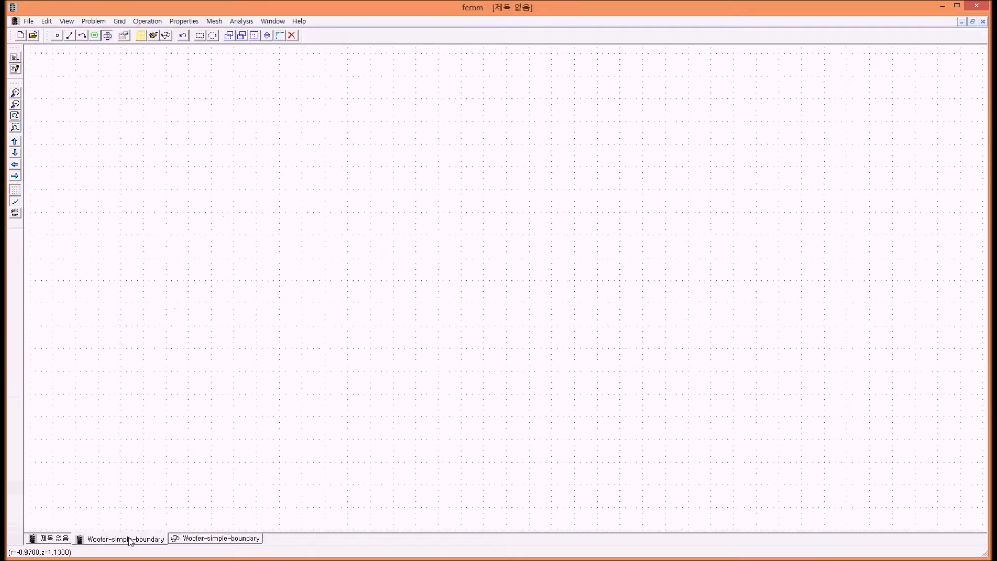
click(125, 538)
click(166, 35)
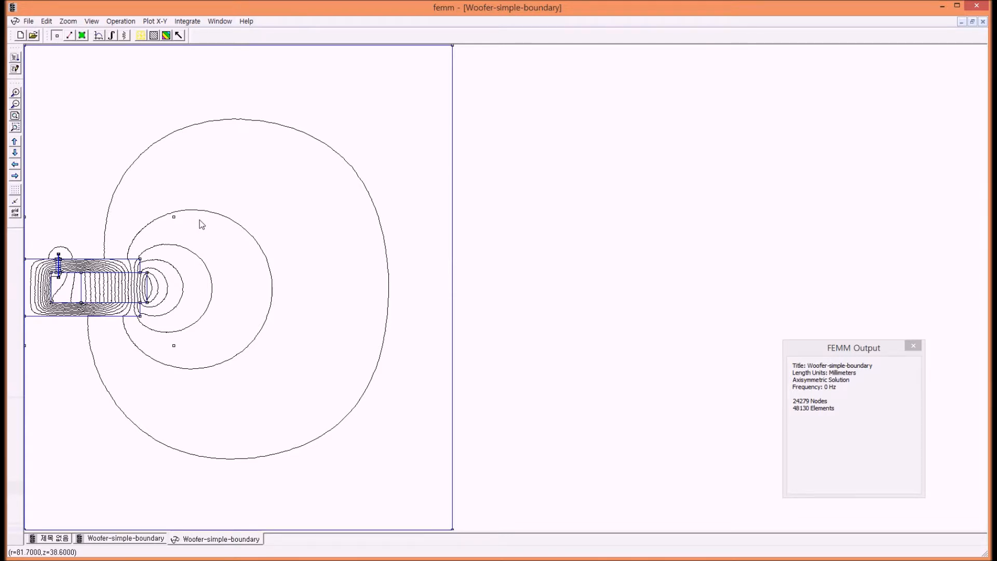
click(166, 35)
click(460, 236)
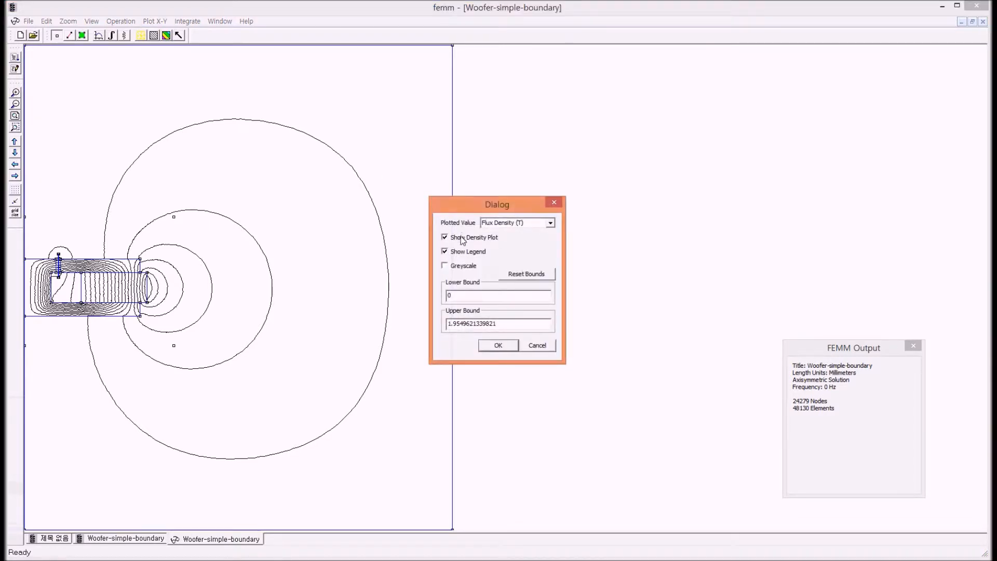
click(499, 344)
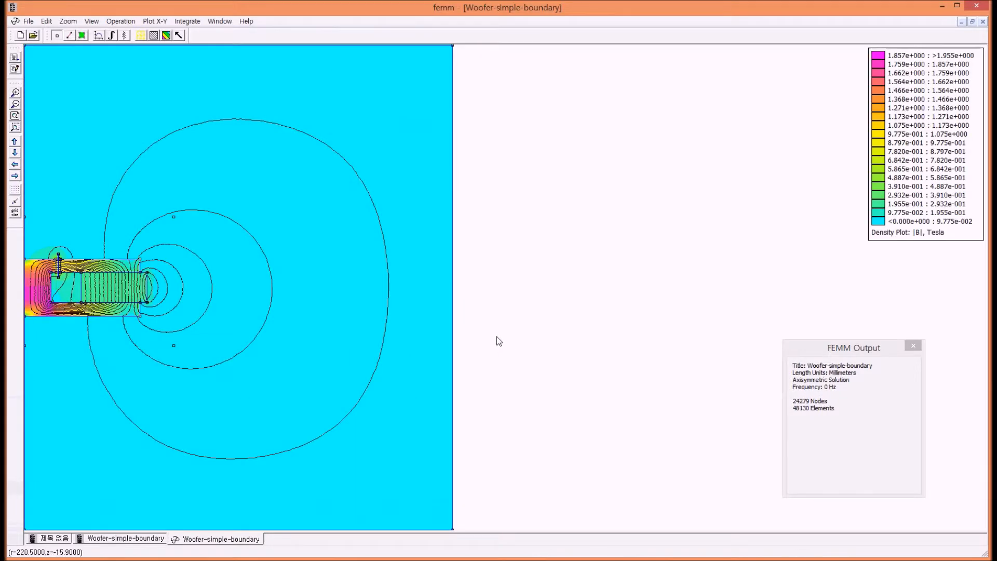
Enable Show Legend in Density Plots in the magnetics output preferences, checking the magnetics input defaults as well.
drag(852, 348, 589, 271)
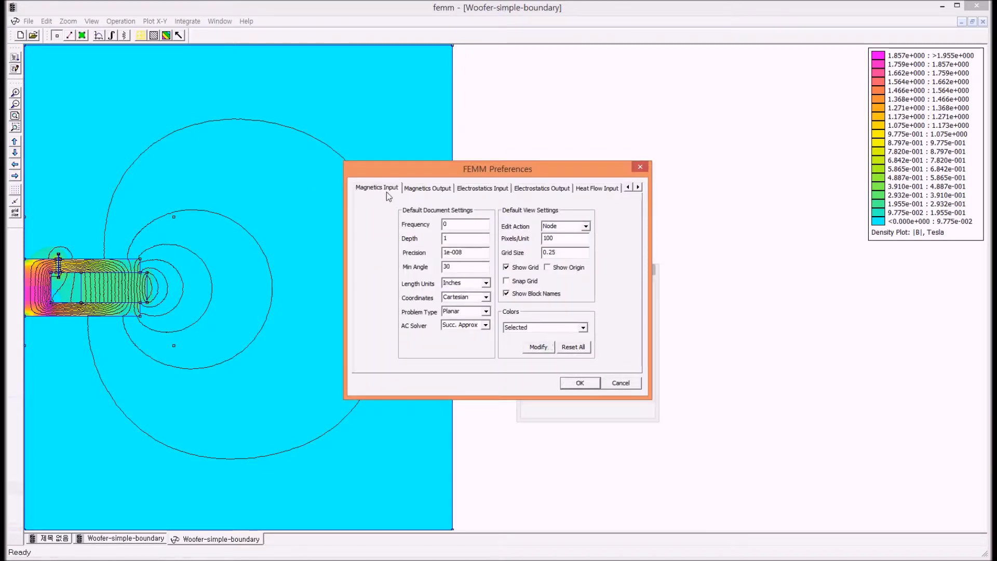
click(424, 189)
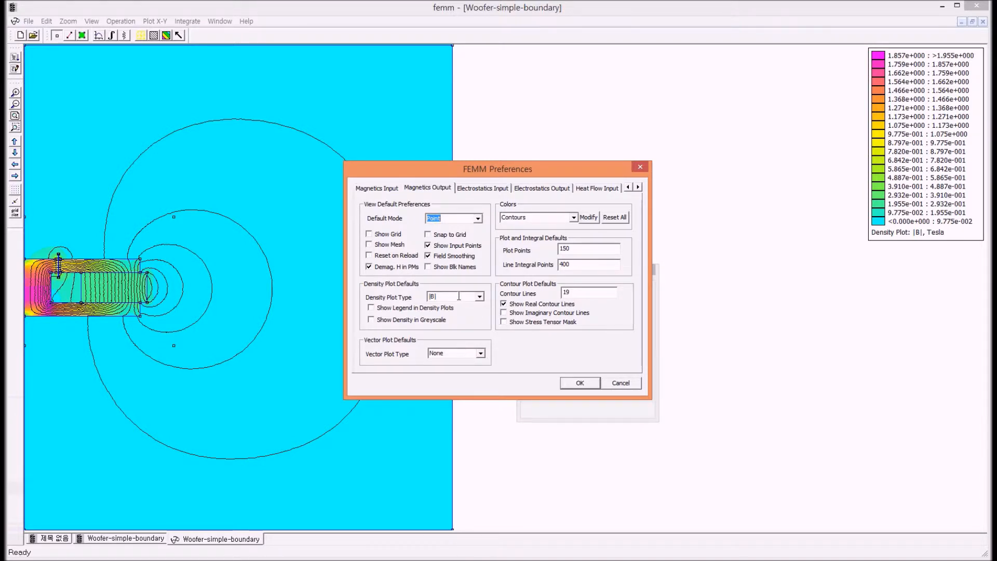
click(371, 308)
click(374, 190)
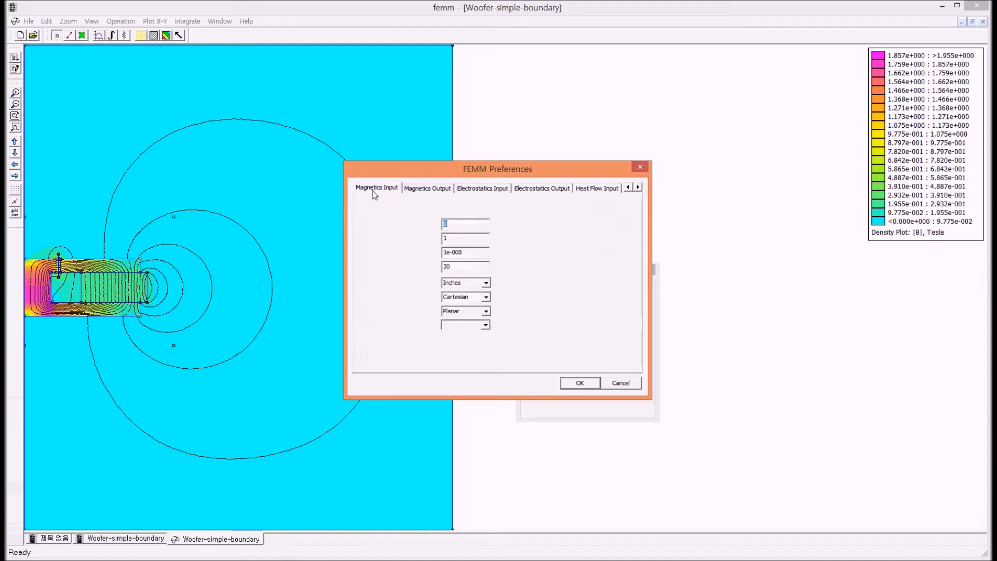
click(425, 190)
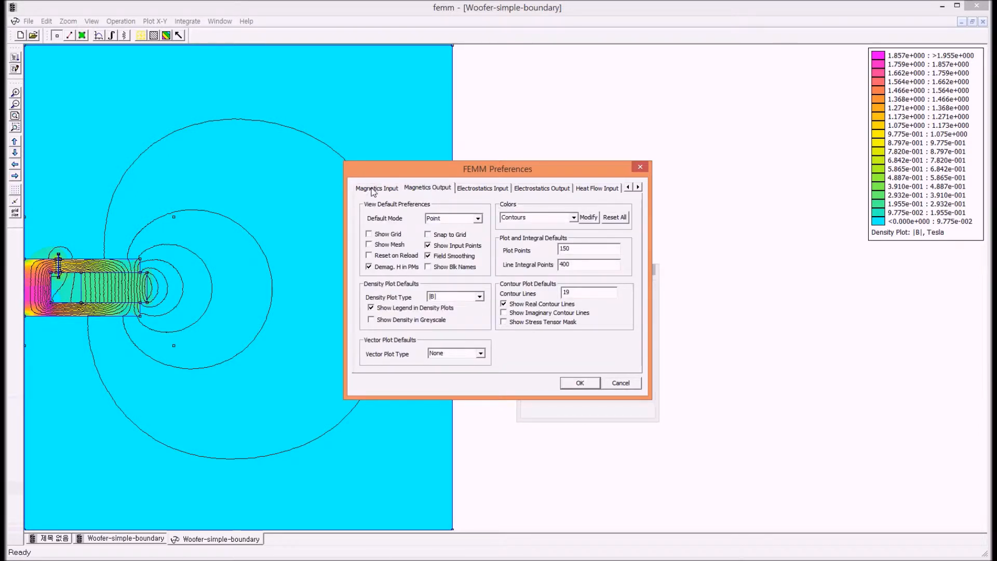
click(373, 190)
click(433, 190)
click(582, 382)
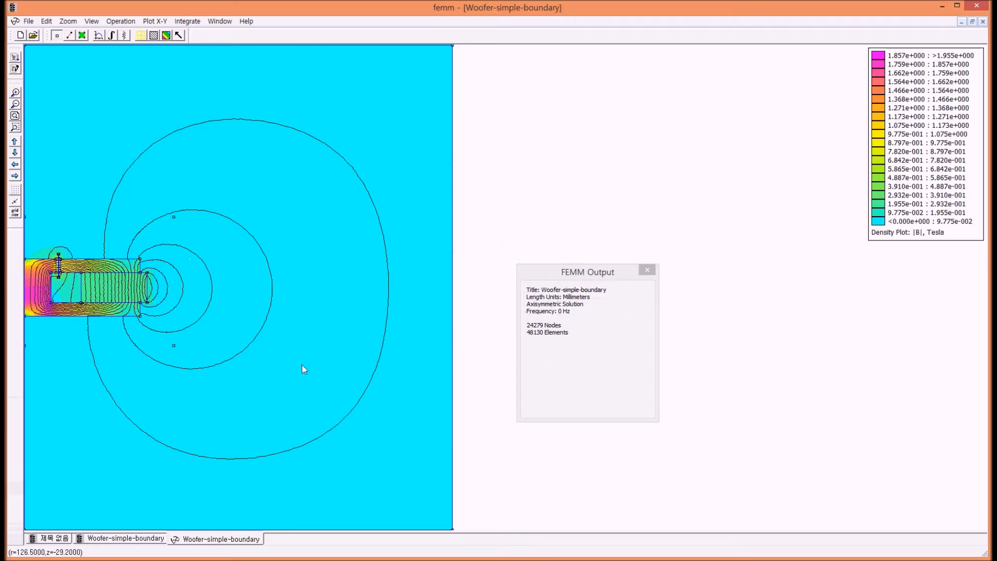
Read the field values at a point in the steel center pole at about r=10.4, z=5, keeping the output window clear of the motor.
drag(555, 274, 656, 153)
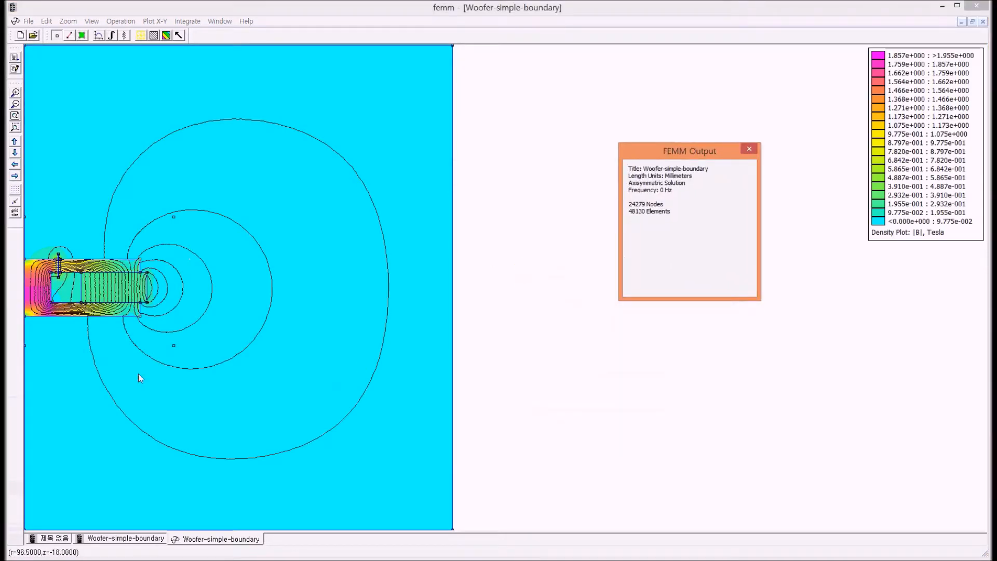
click(15, 164)
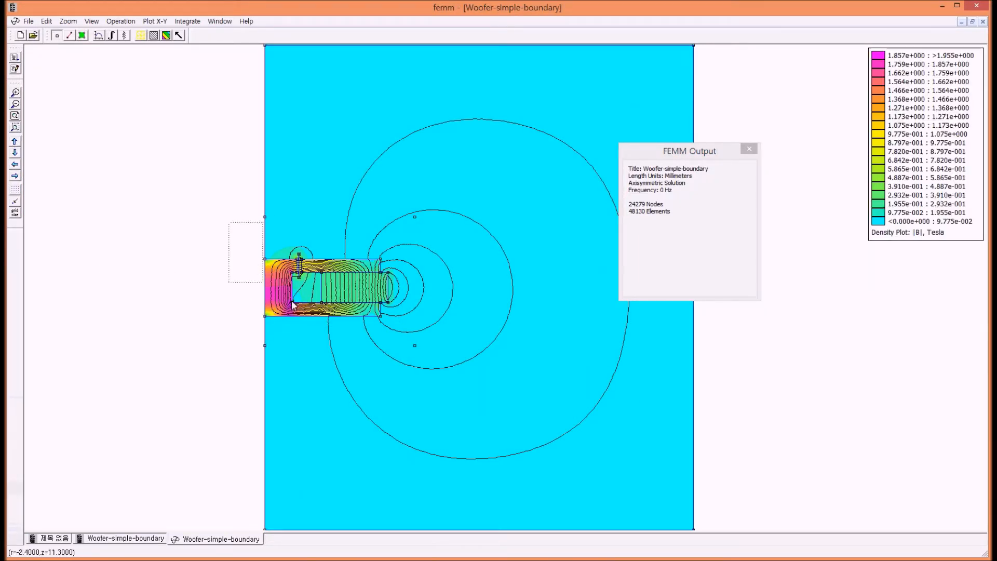
drag(436, 366, 435, 366)
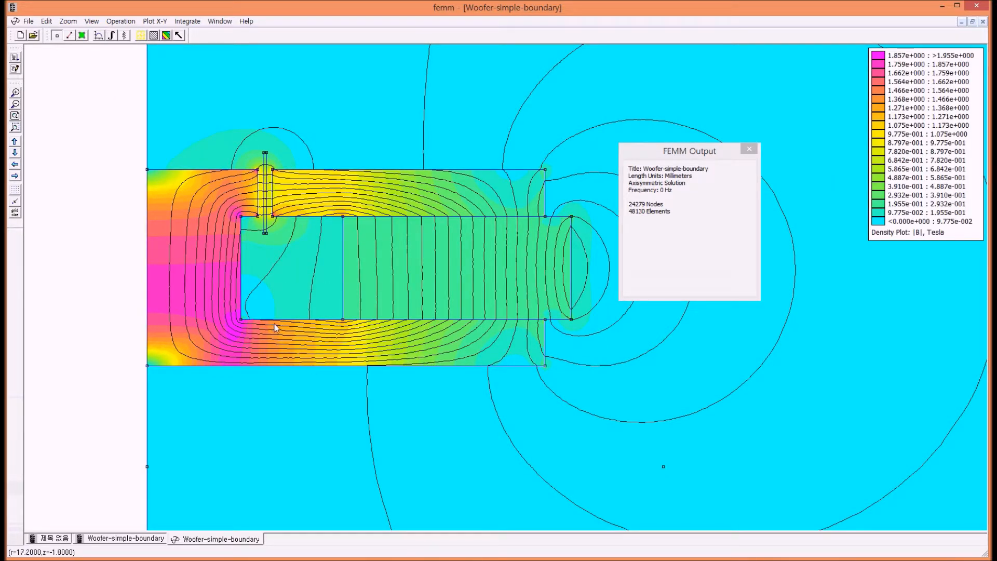
drag(696, 151, 764, 147)
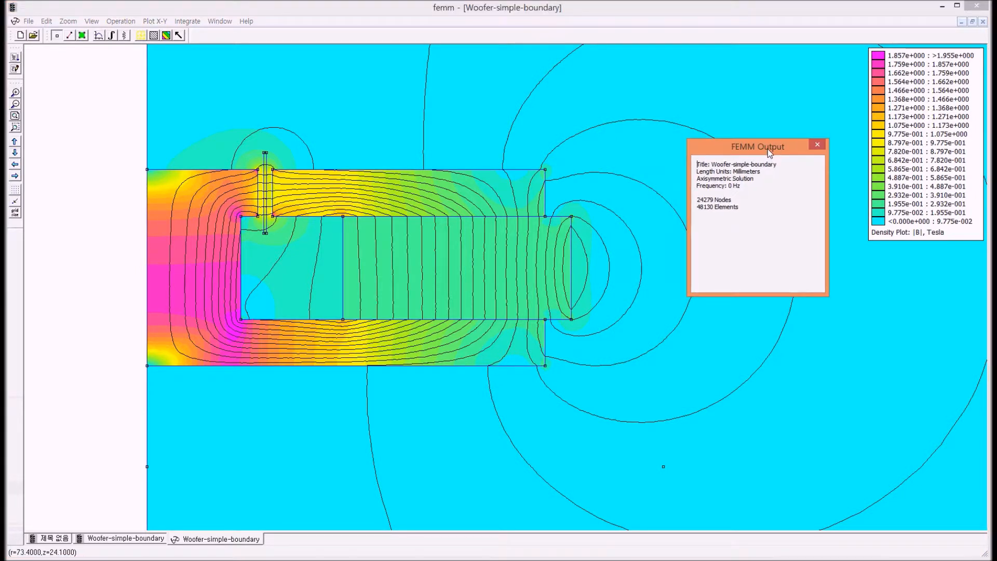
click(223, 282)
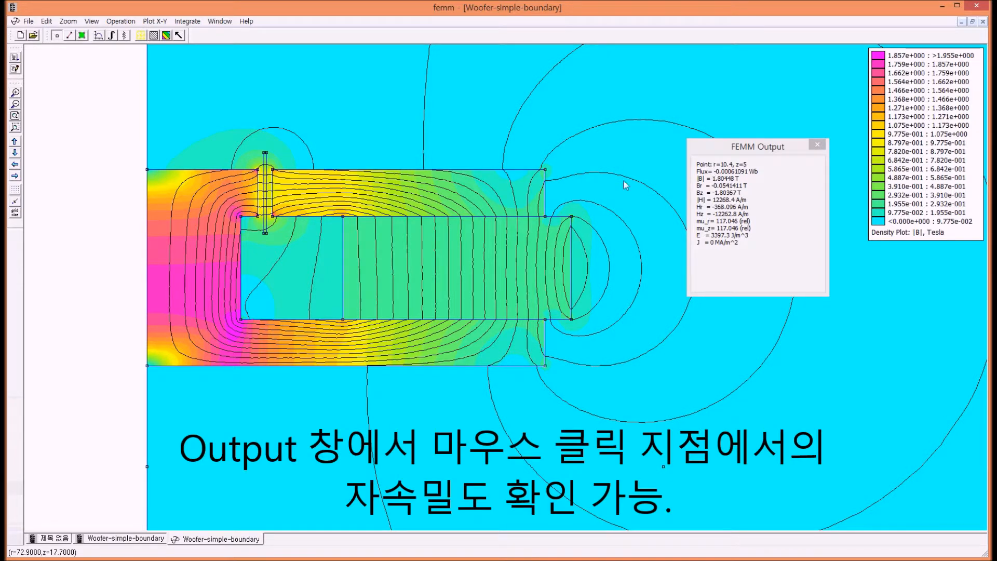
Read the field values at several points in the steel center pole and near its lower outer corner, including r=11.6, z=-3 and r=10.7, z=6.2.
click(221, 280)
click(183, 288)
click(232, 341)
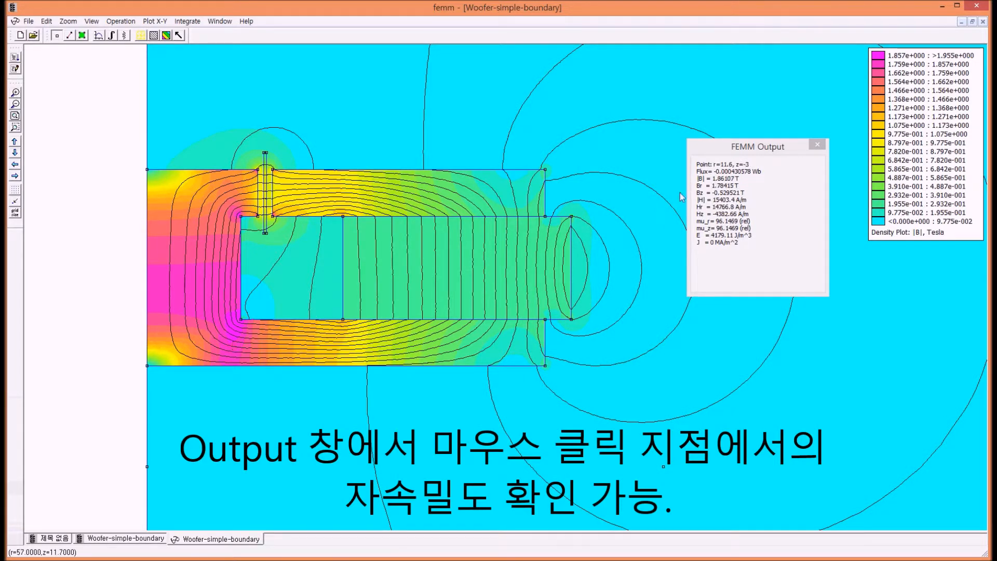
click(225, 273)
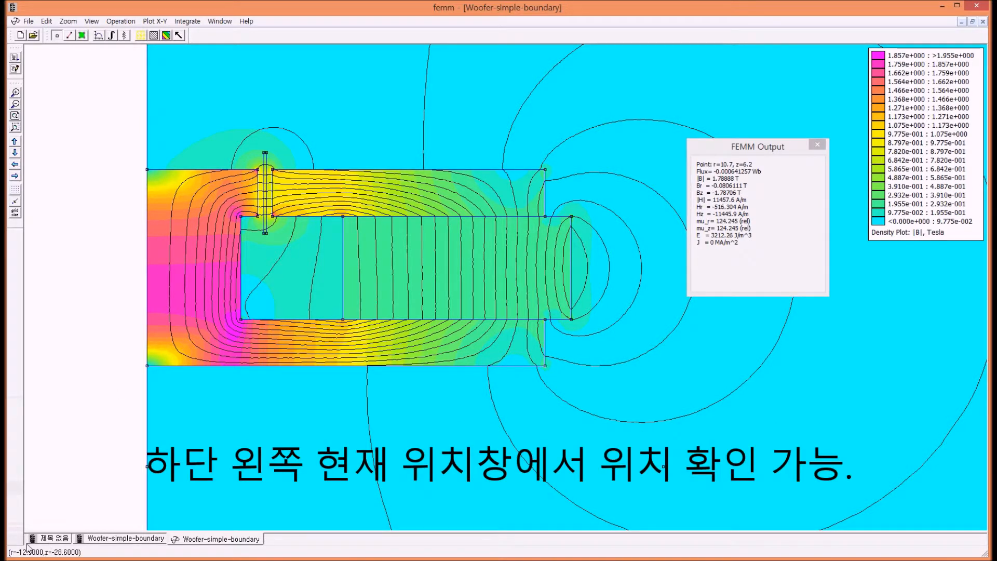
Read the field values up the center pole and across the air gap into the top plate, ending at about r=17.8, z=17.3.
click(226, 257)
click(222, 224)
click(240, 196)
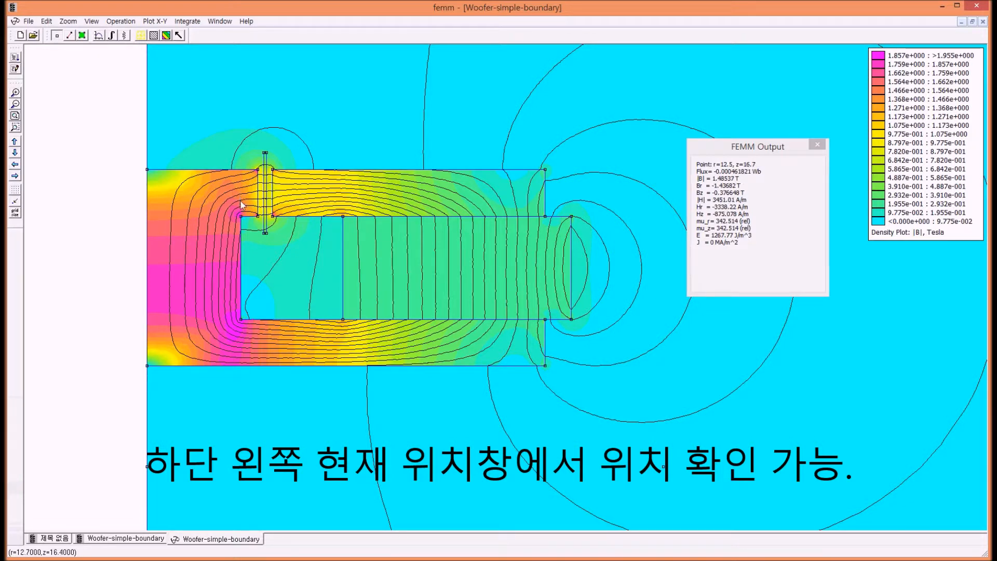
click(250, 199)
click(254, 197)
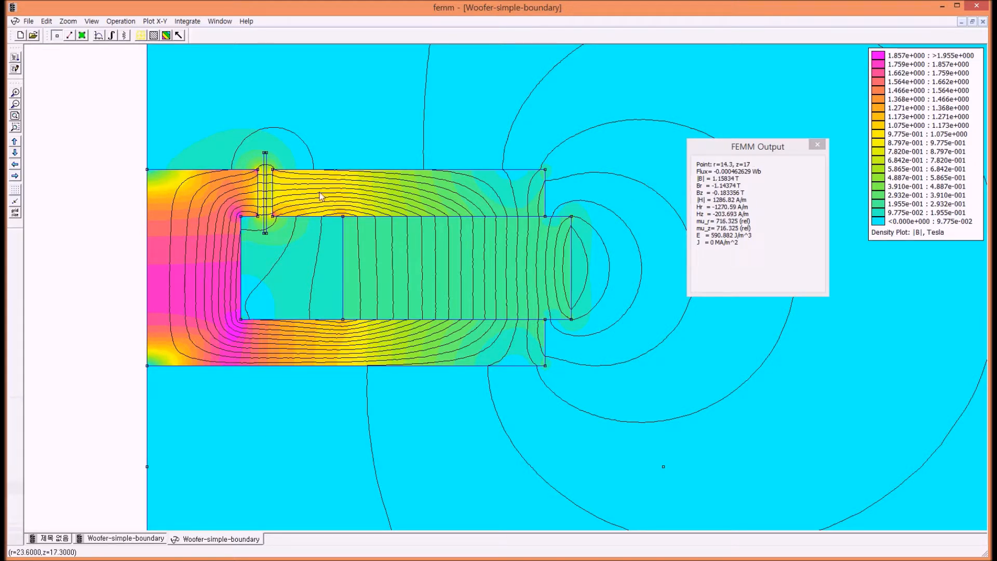
click(279, 191)
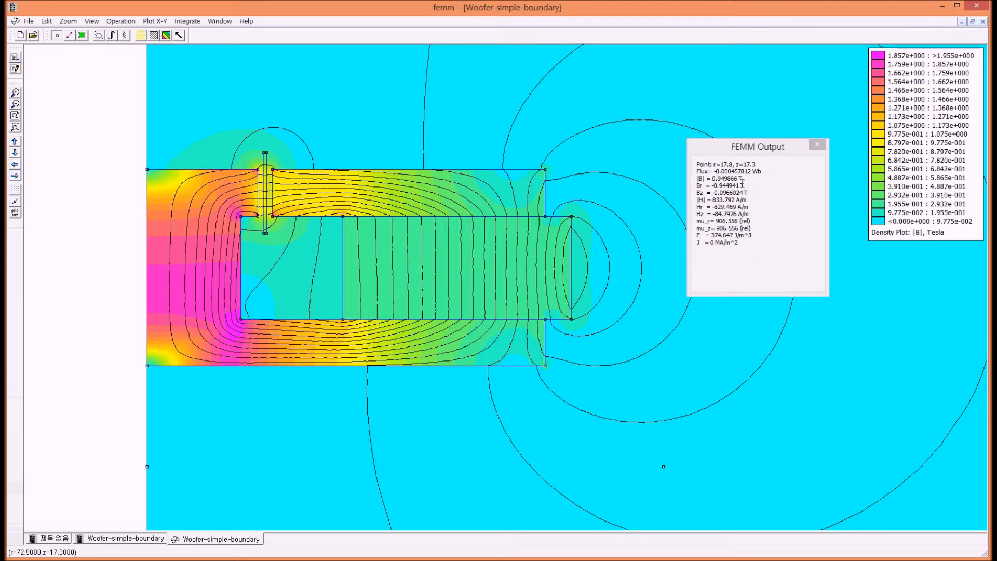
Read the field values from r=11, z=-4 up the center pole to about r=13.7, z=17.8, then back inside at r=8.9, z=8.8.
click(231, 353)
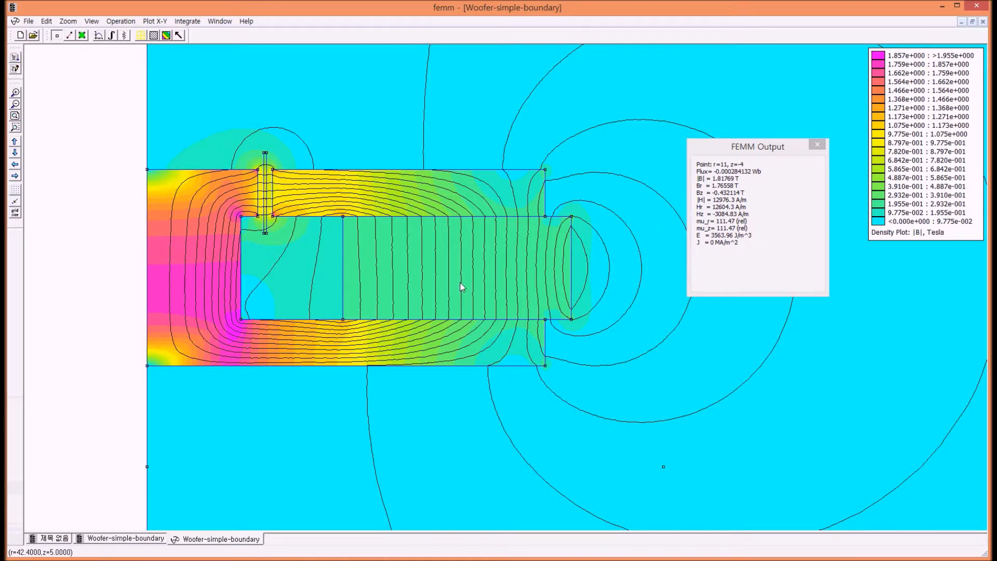
click(228, 279)
click(237, 208)
click(251, 193)
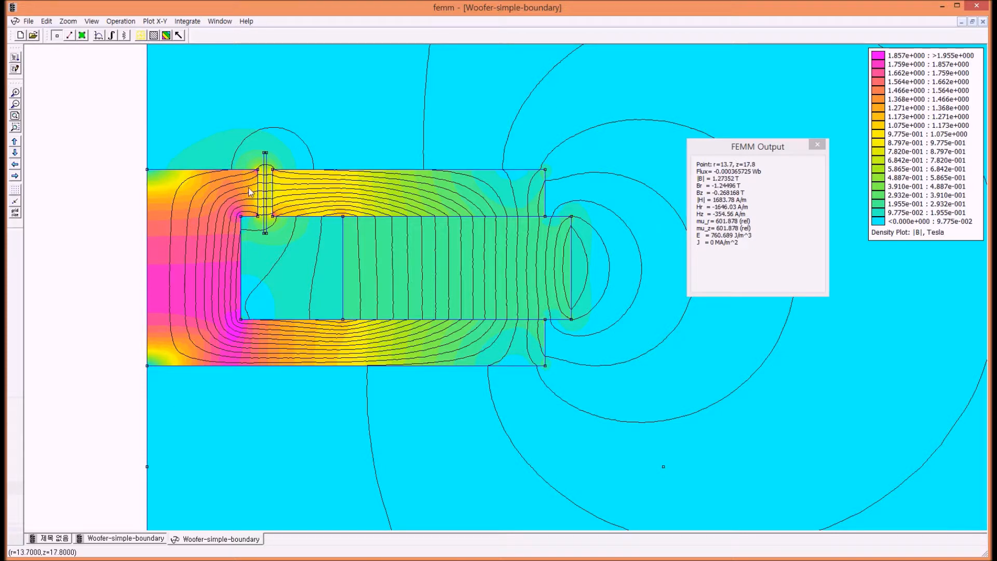
click(205, 185)
click(213, 255)
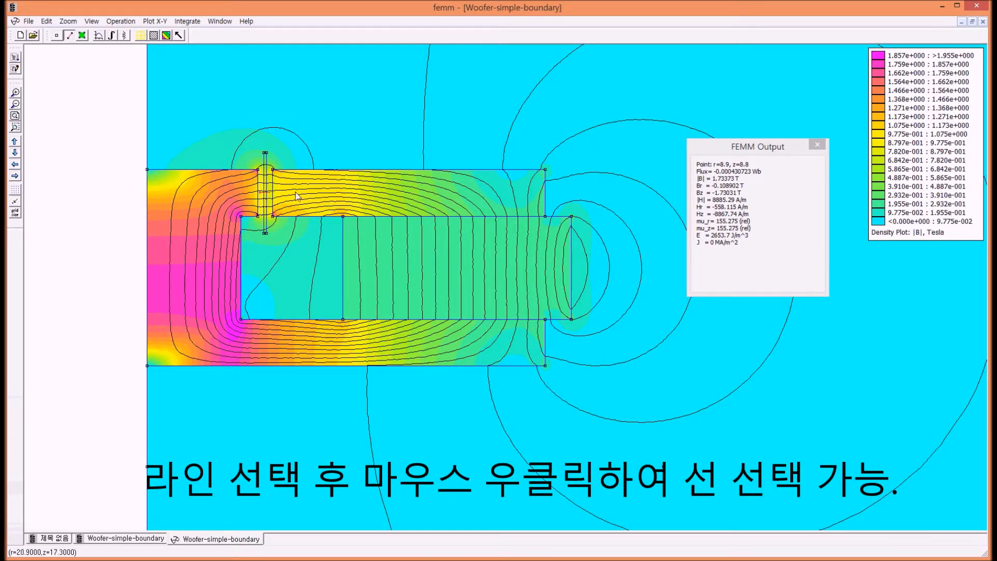
Plot the flux density magnitude |B| with 150 points along a horizontal line across the air gap.
click(99, 36)
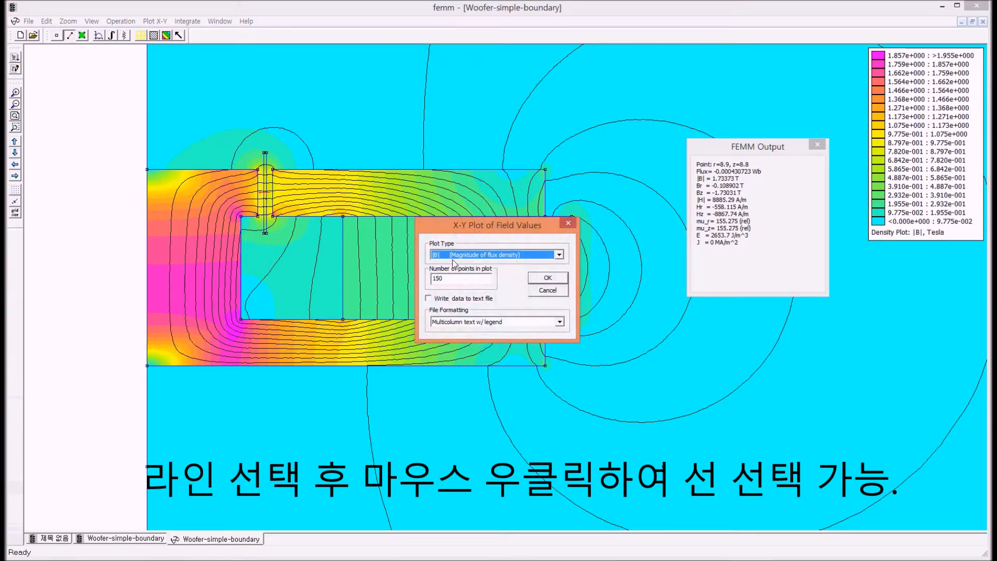
click(545, 279)
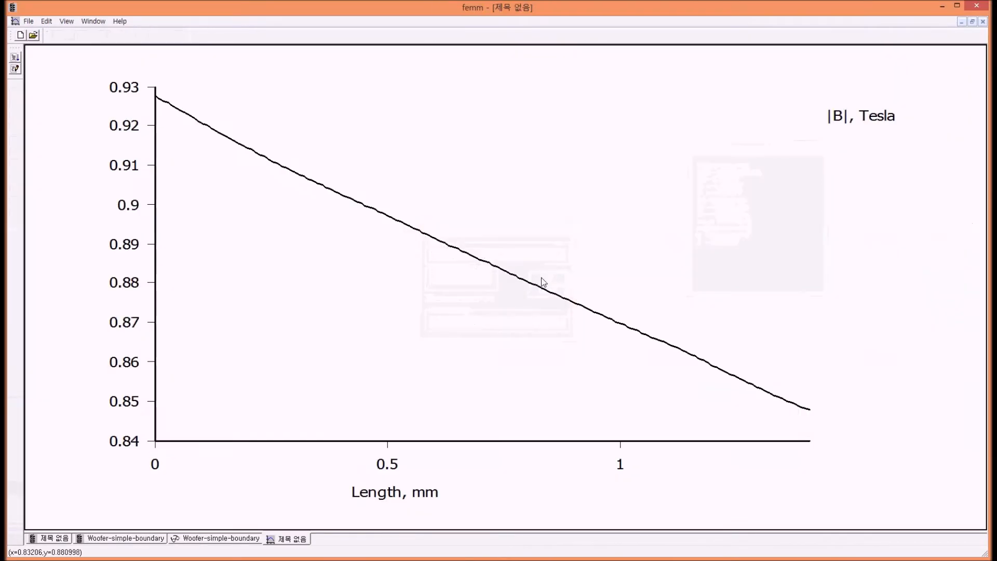
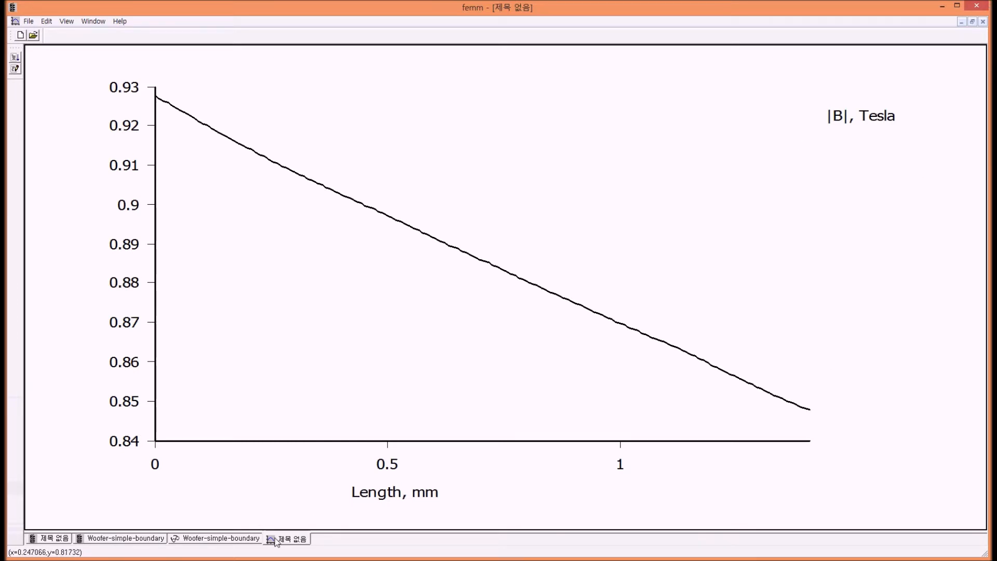
From the field results, plot the flux density magnitude |B| with 150 points along the vertical line following the coil.
click(231, 539)
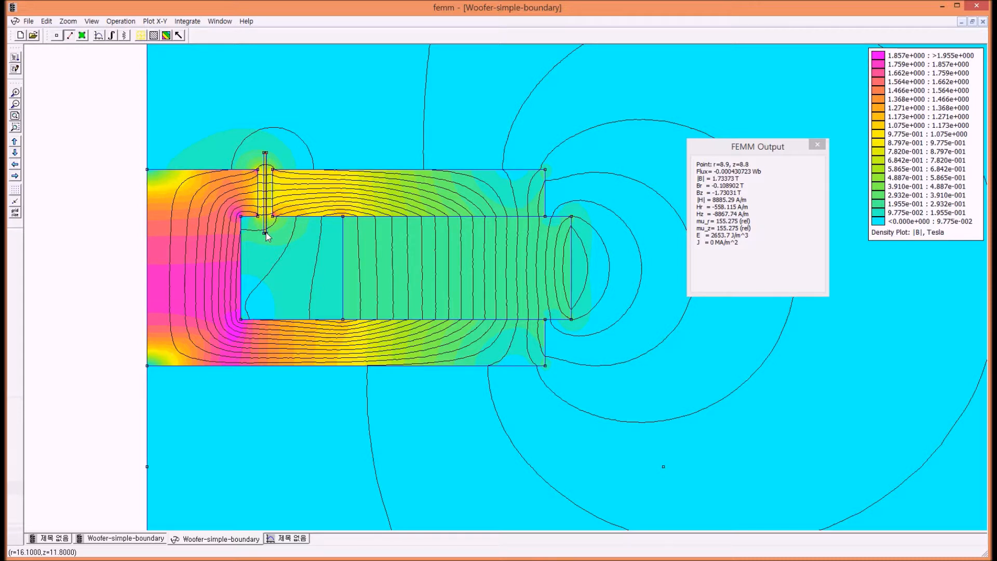
click(98, 36)
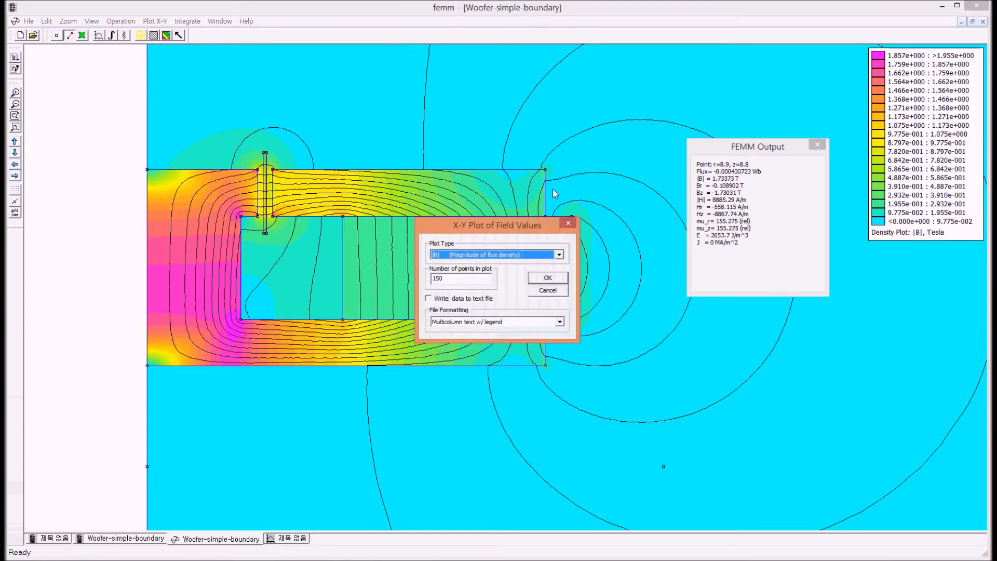
click(548, 279)
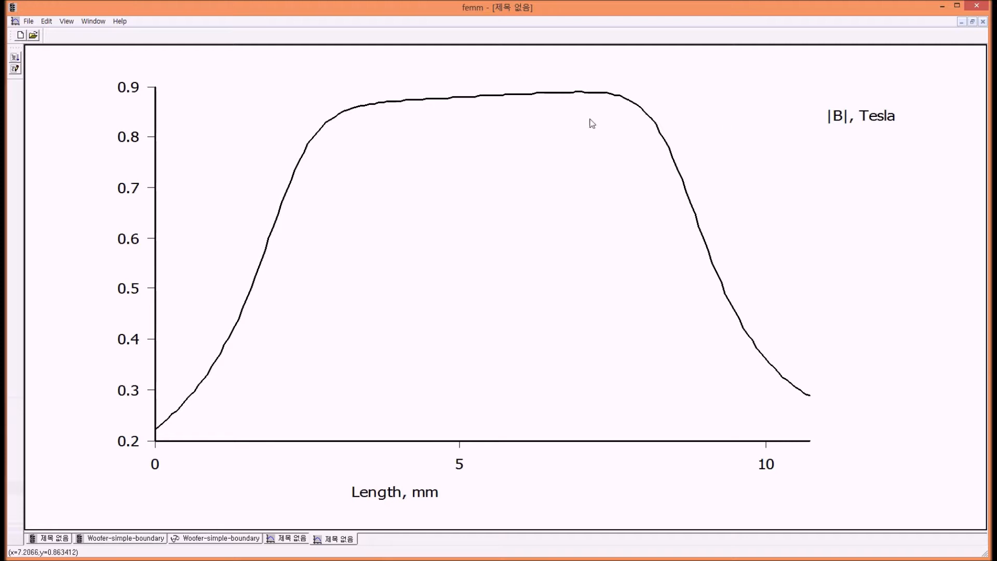
Compare the |B| plot across the air gap with the |B| plot along the coil.
click(287, 538)
click(338, 539)
click(288, 538)
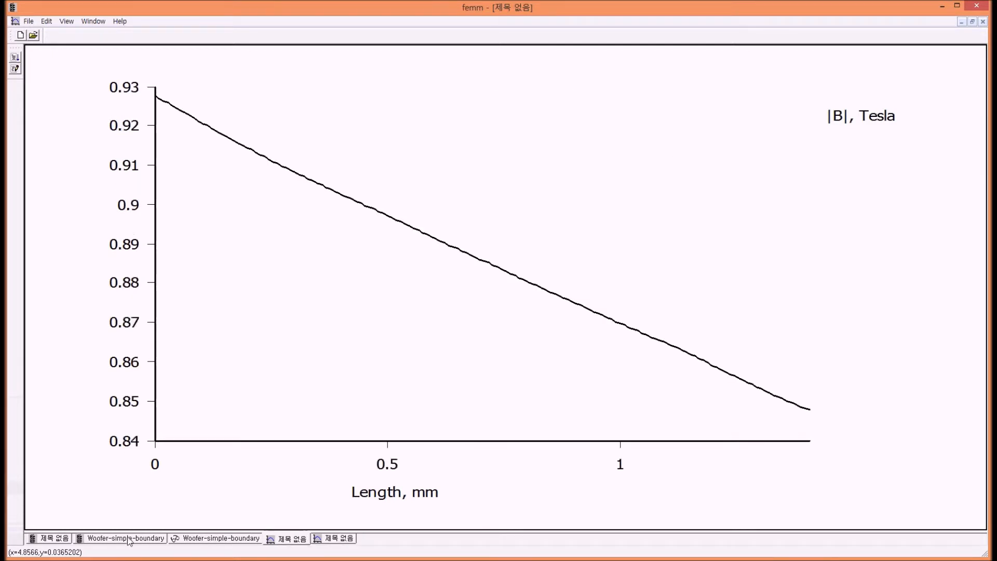
click(339, 539)
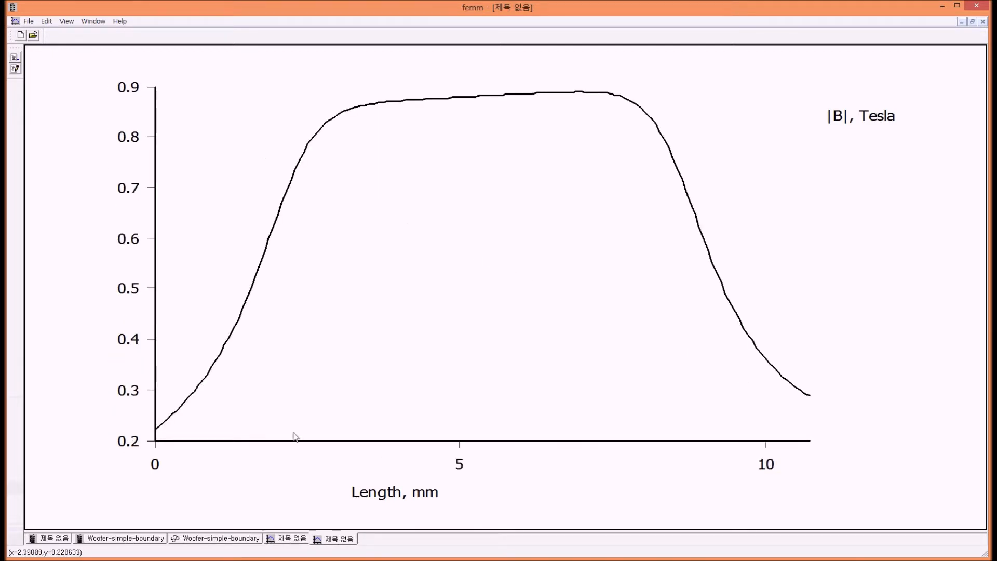
Draw a contour just below the bottom plate from the axis to about r=54, z=-8, and plot |B| along it with 150 points.
click(226, 540)
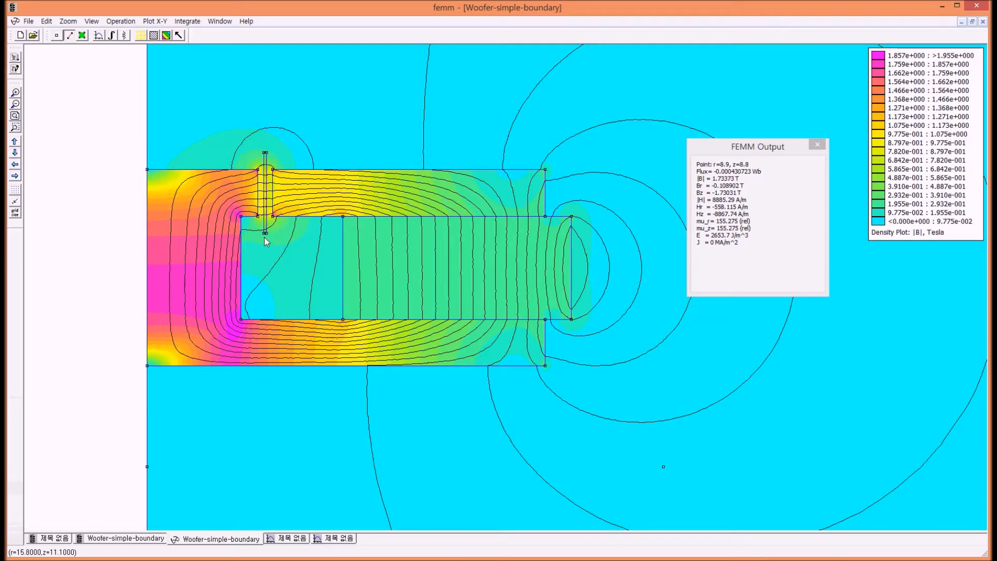
click(149, 377)
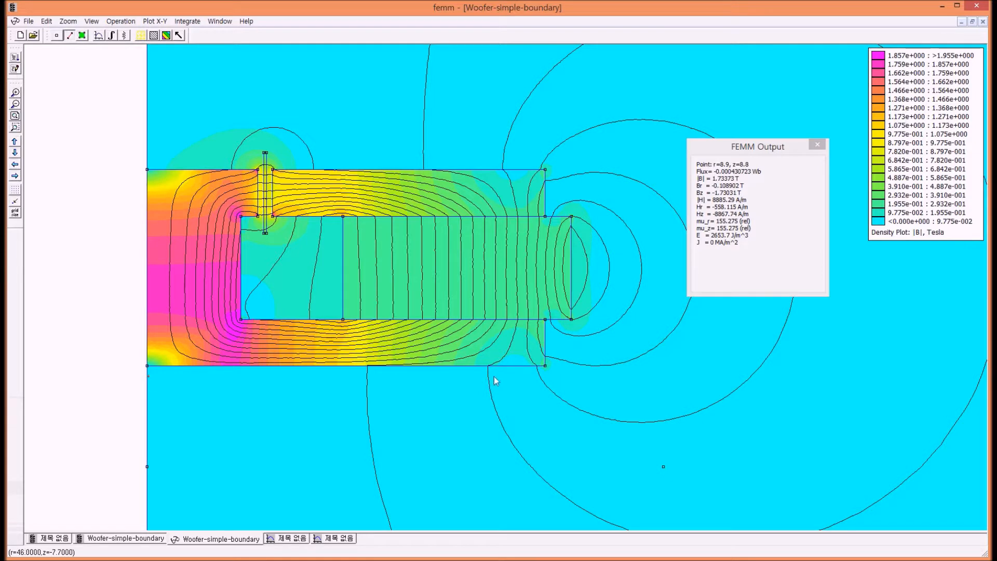
click(545, 378)
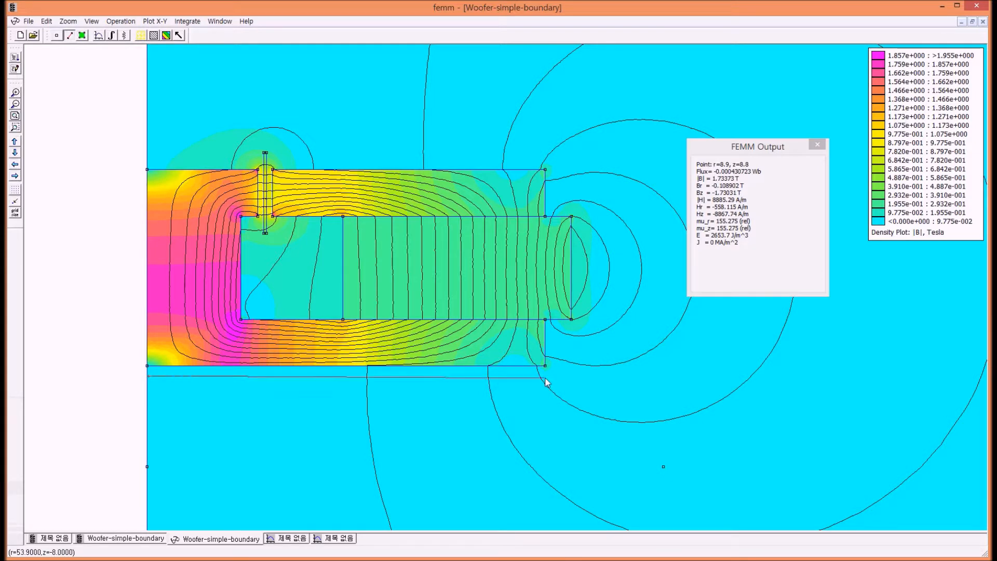
click(98, 36)
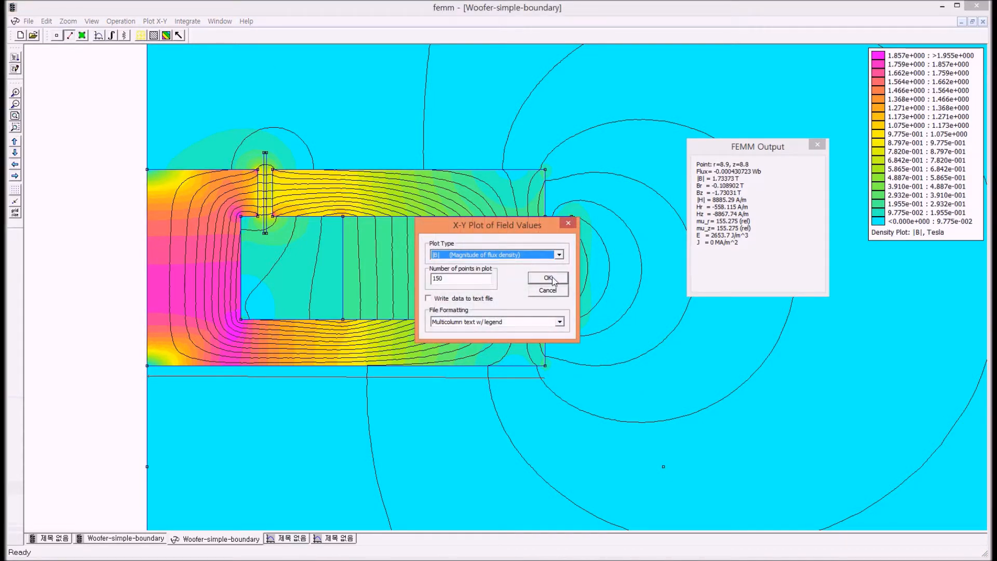
click(544, 275)
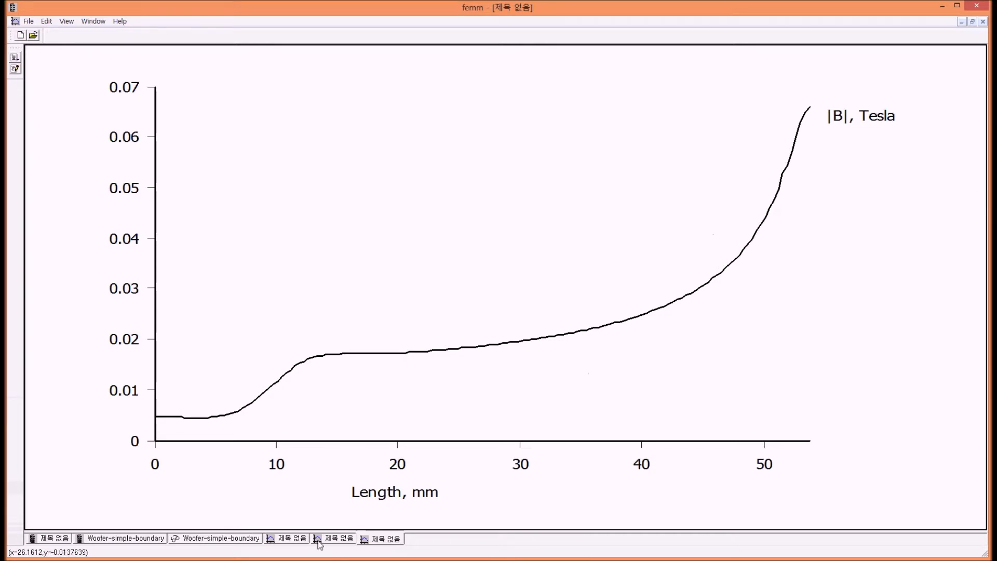
Review the three |B| plots and copy the one for the line below the bottom plate as a bitmap.
click(240, 540)
click(286, 538)
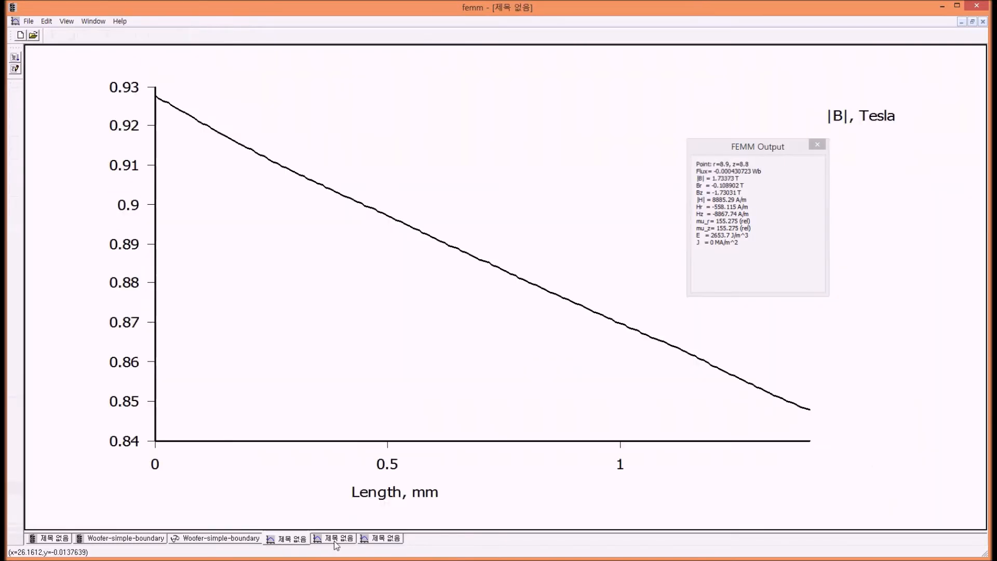
click(335, 540)
click(377, 540)
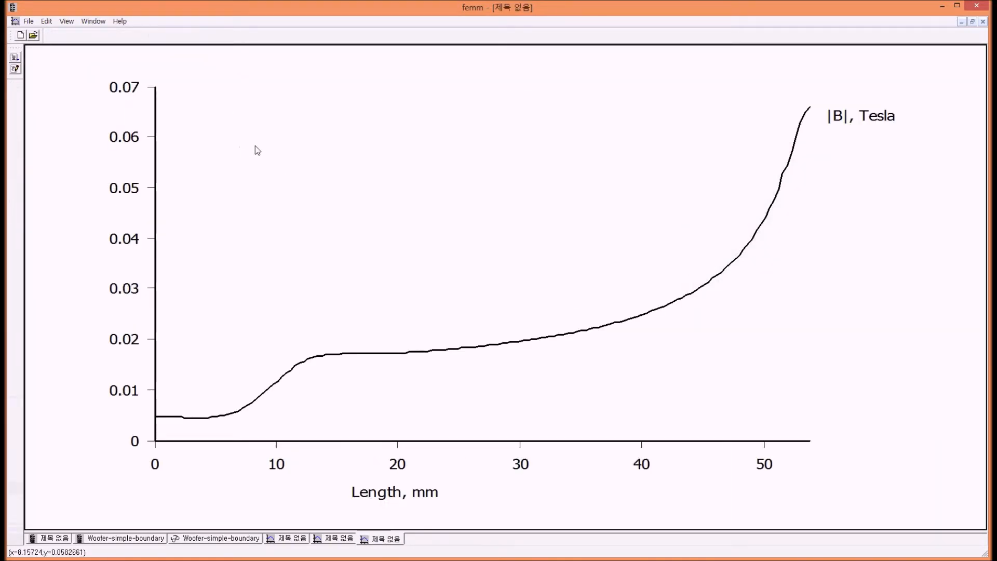
click(46, 22)
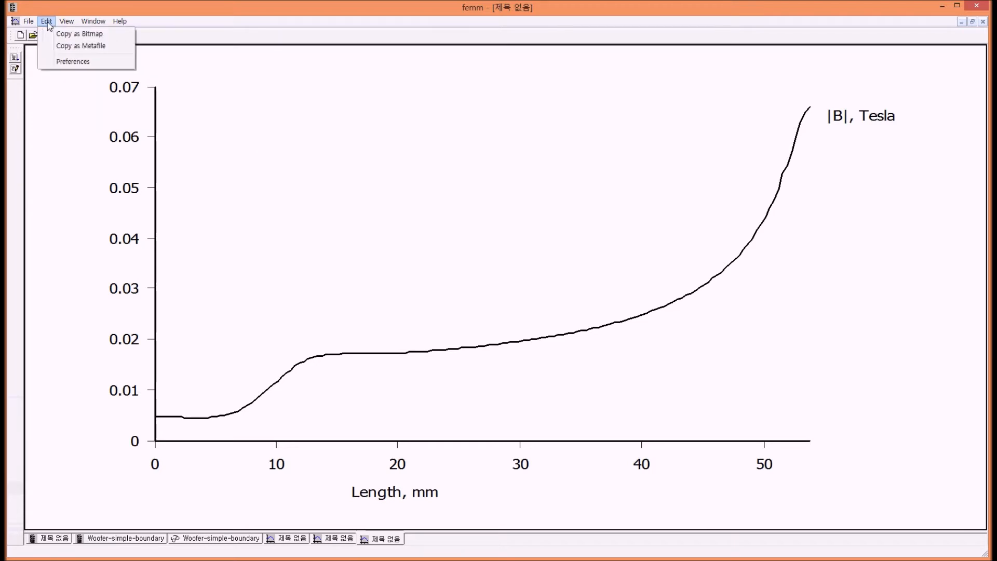
click(73, 34)
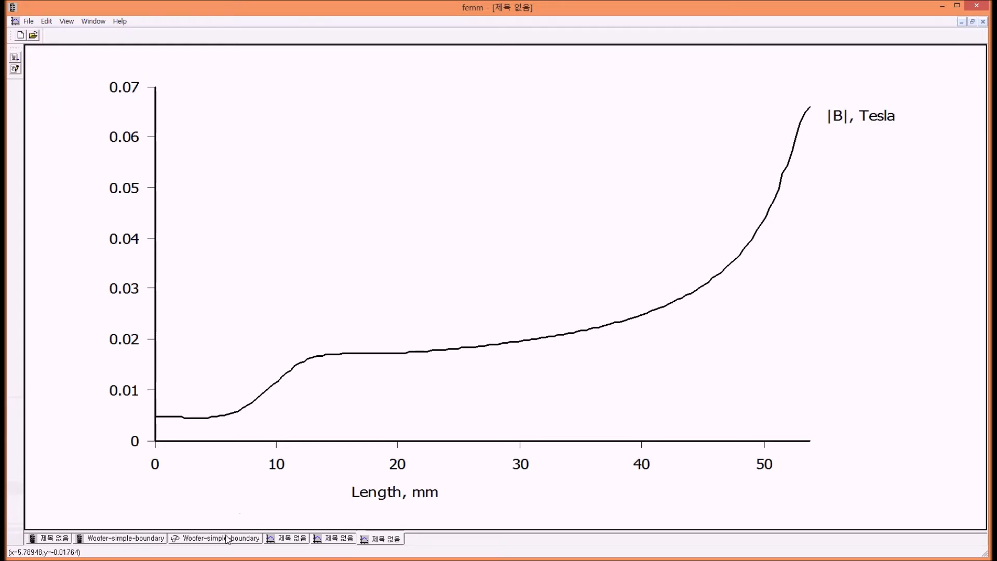
Return to the field results, get a close view of the air gap, and select the coil block for area integration.
click(227, 538)
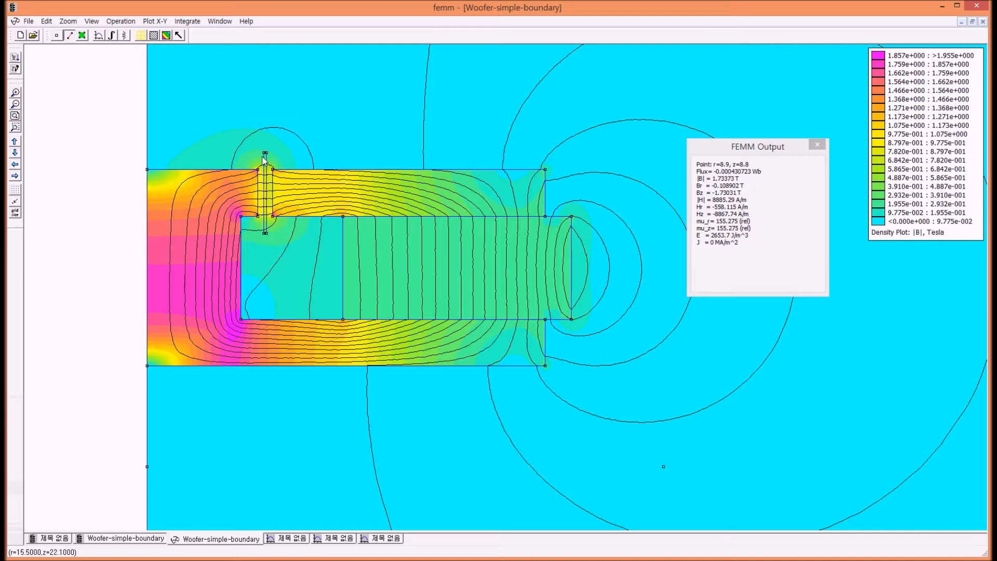
click(80, 35)
click(265, 162)
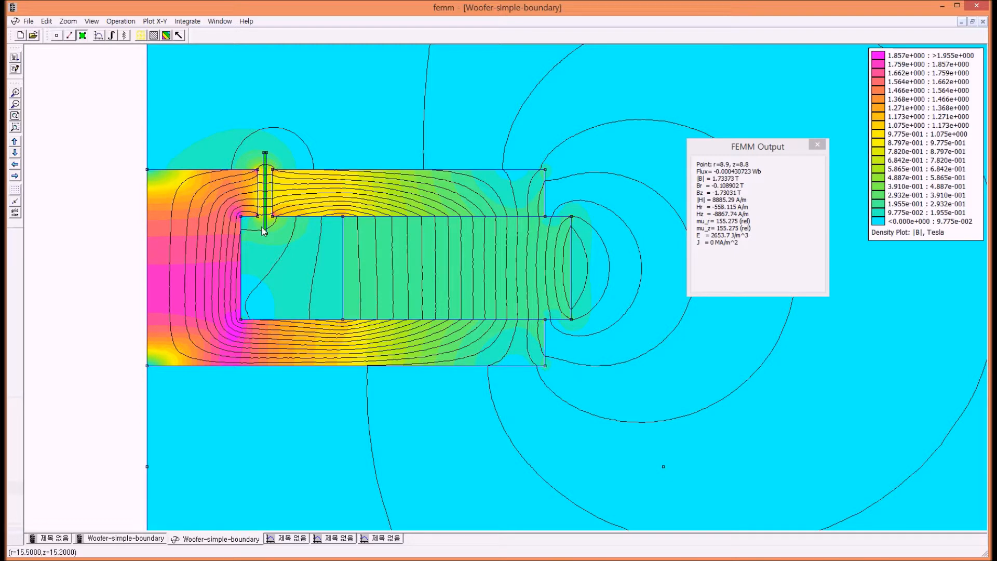
drag(222, 123, 329, 276)
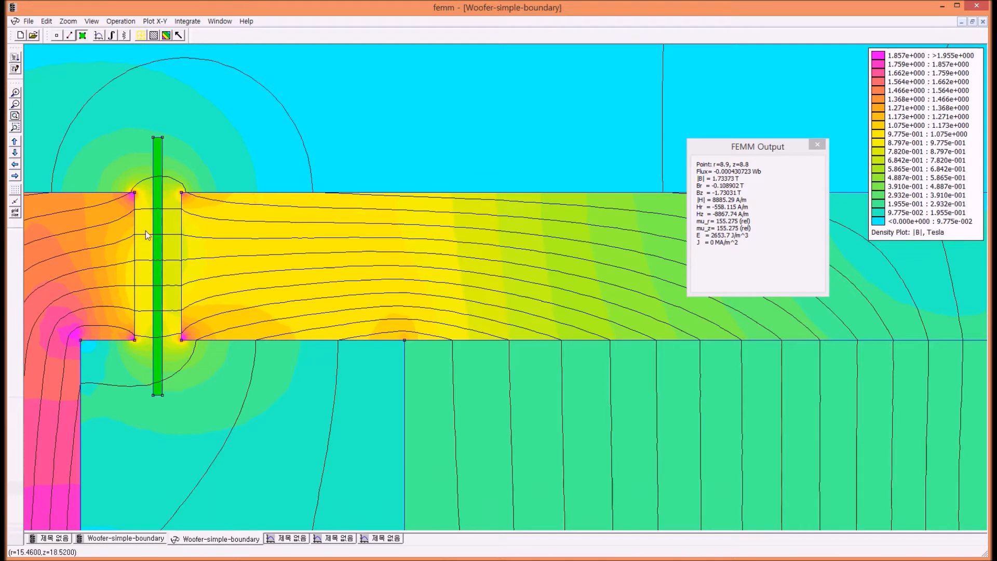
click(161, 222)
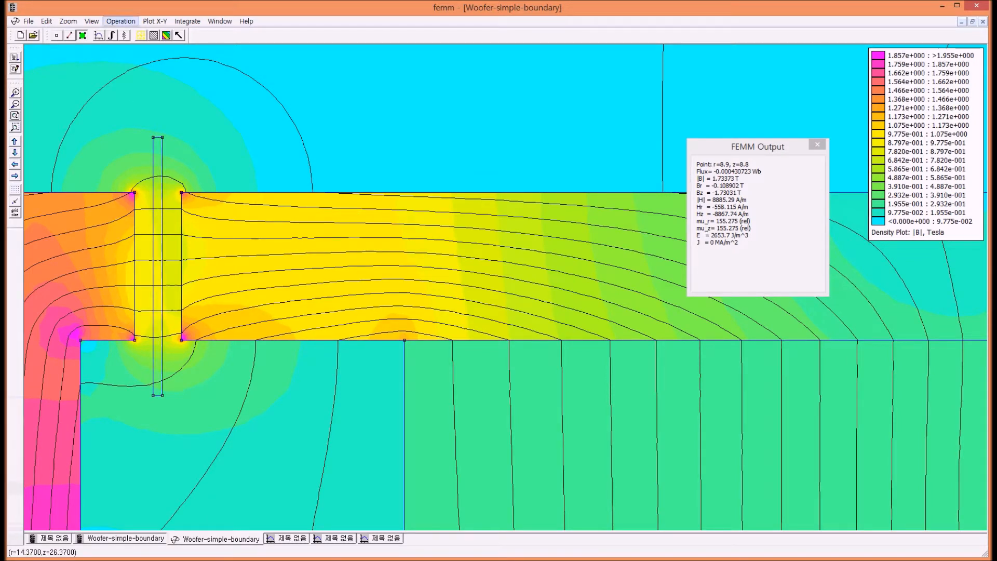
click(160, 196)
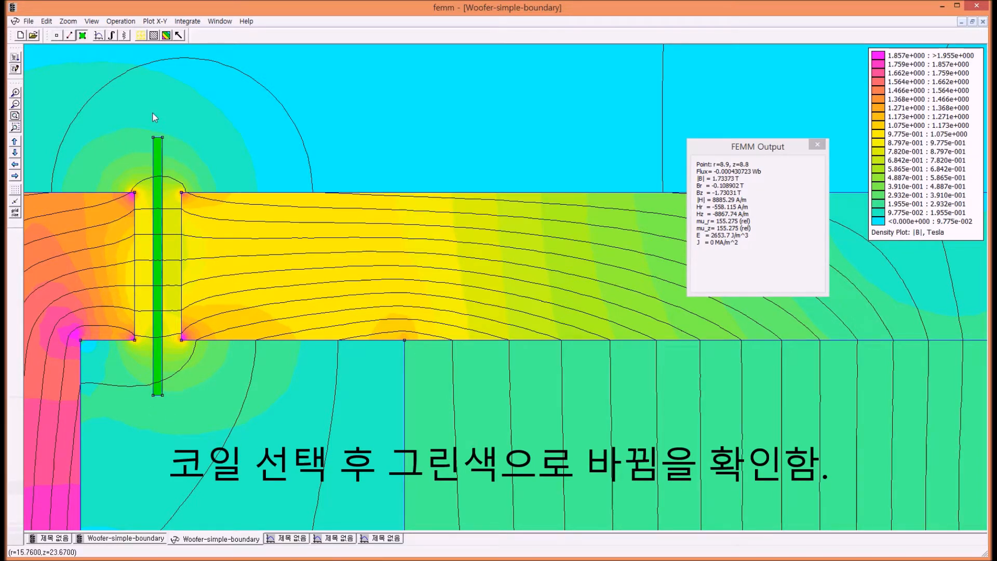
Compute the Lorentz force (J x B) block integral over the coil and highlight the z-component in the result.
click(111, 36)
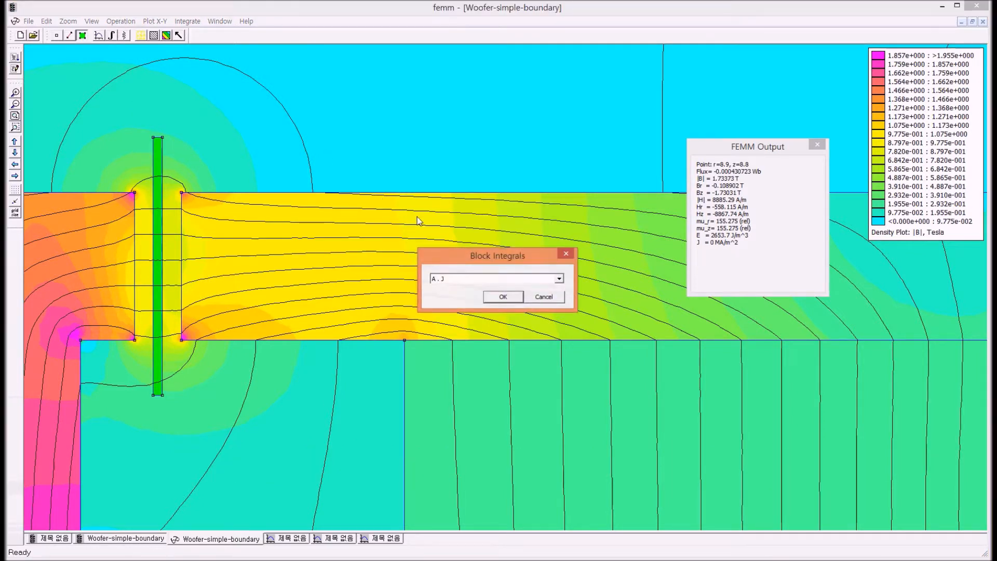
click(559, 278)
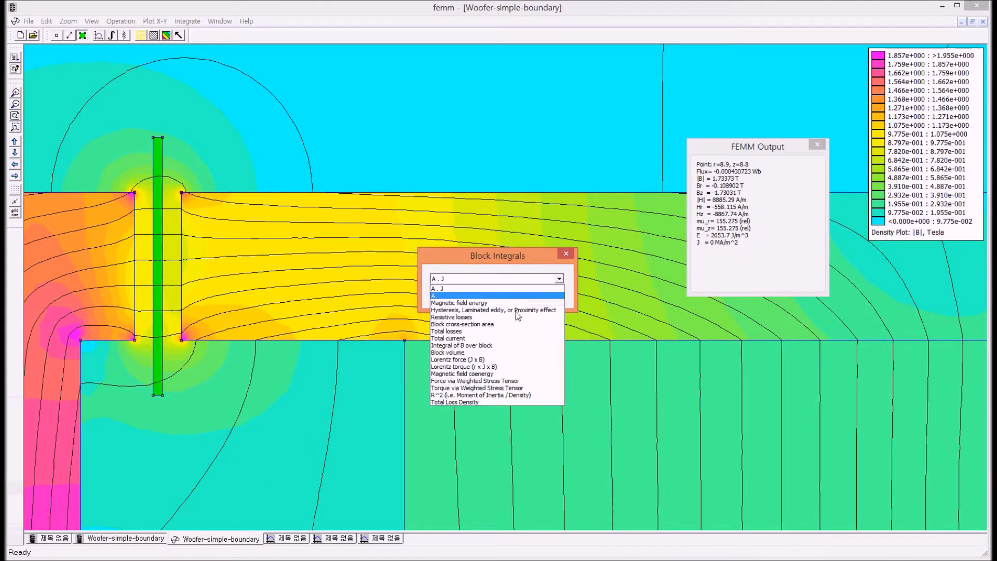
click(487, 360)
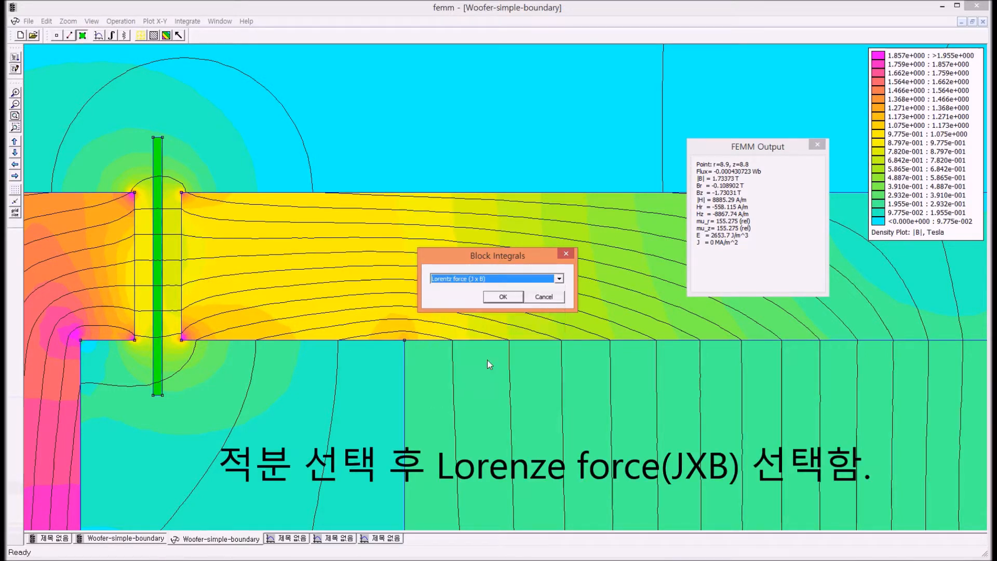
click(502, 297)
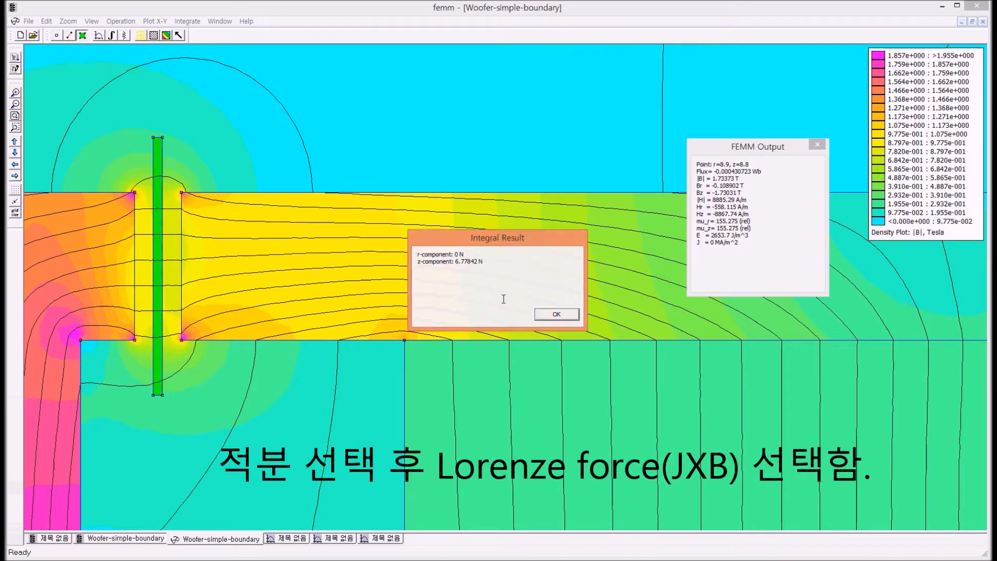
drag(464, 264, 475, 264)
click(494, 264)
drag(494, 263, 459, 264)
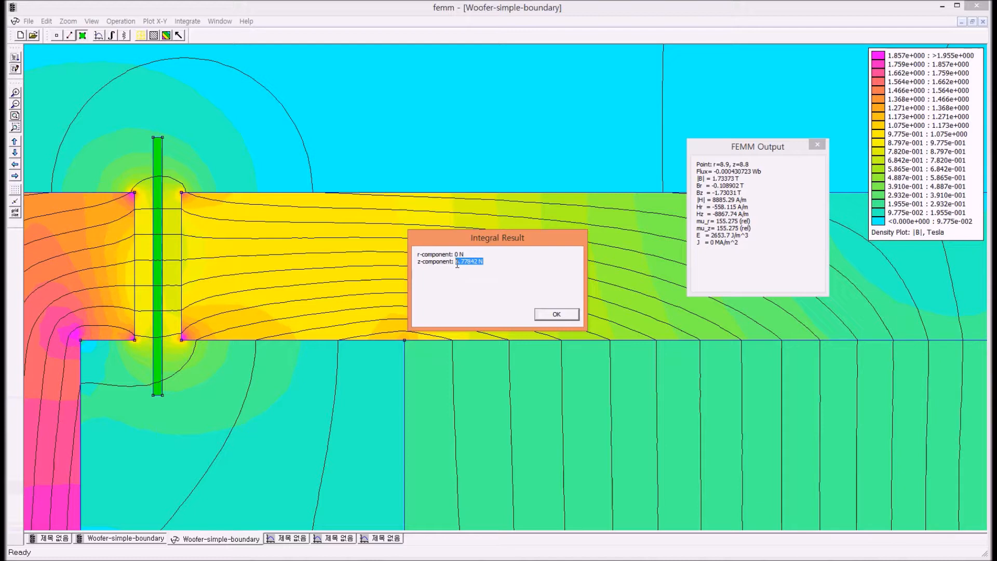
Examine the z-component of the coil's Lorentz force in the integral result and close the result.
click(487, 261)
drag(487, 262, 475, 262)
click(464, 288)
click(553, 315)
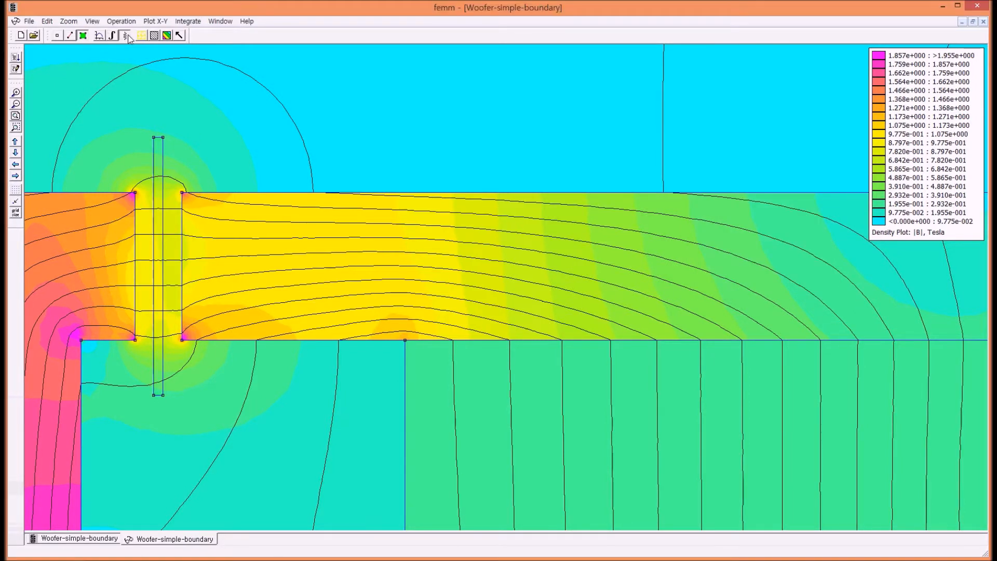
Examine the circuit properties of icoil, including total current, voltage drop, flux linkage, resistance and power, and close them.
click(124, 34)
drag(427, 210, 136, 98)
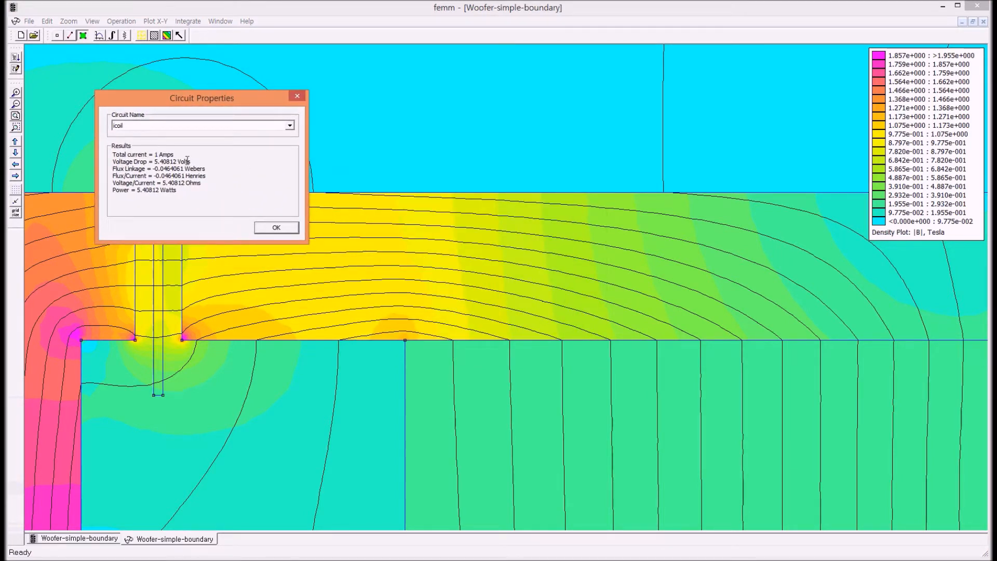
drag(184, 157, 161, 159)
click(188, 157)
drag(189, 162, 161, 162)
drag(157, 164, 157, 163)
click(234, 168)
drag(207, 183, 169, 183)
click(208, 180)
drag(207, 176, 159, 177)
click(227, 179)
drag(189, 193, 131, 194)
click(232, 192)
mouse_move(175, 155)
mouse_down()
mouse_move(156, 155)
mouse_move(188, 161)
mouse_move(156, 157)
mouse_up()
click(207, 161)
click(272, 229)
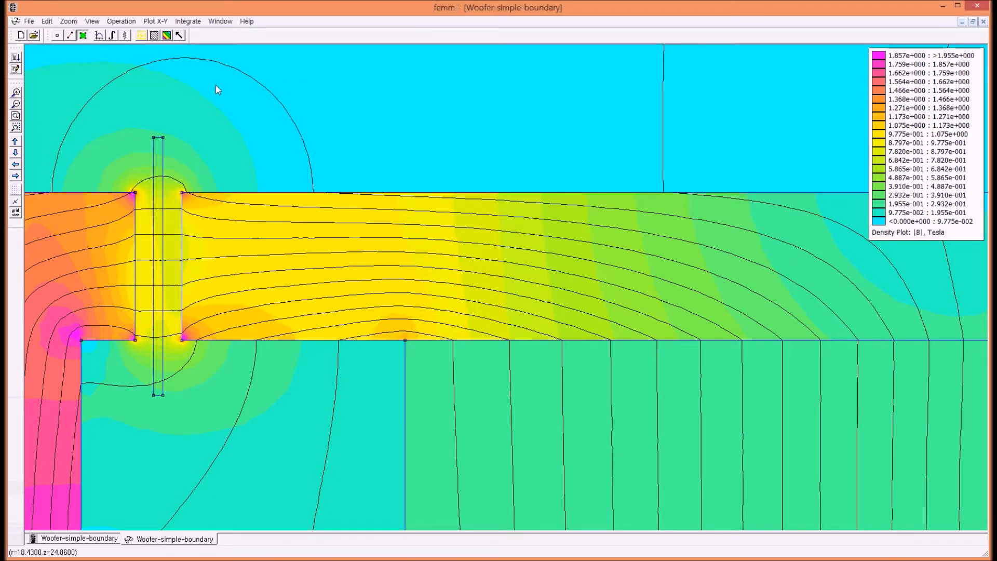
click(180, 37)
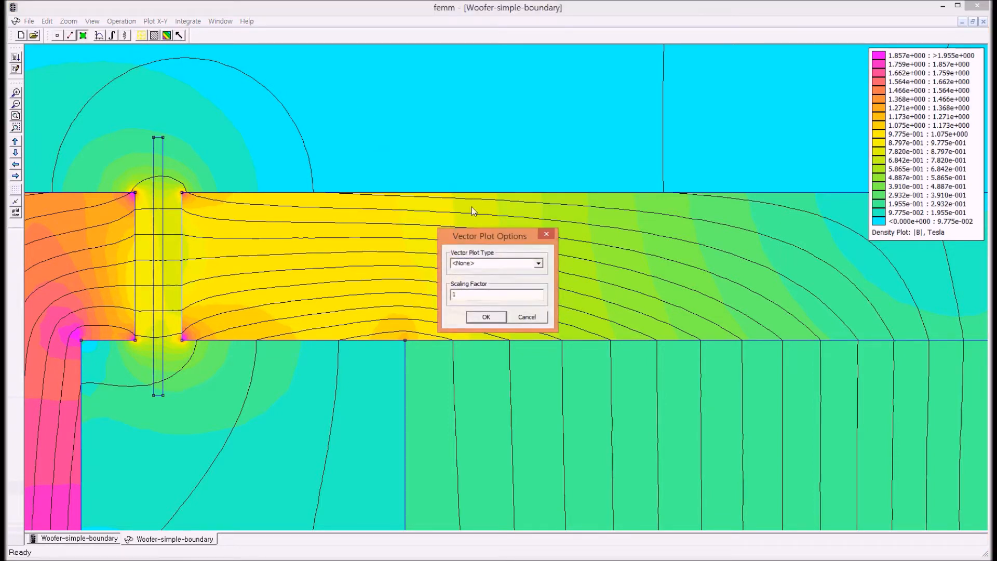
drag(490, 240, 389, 83)
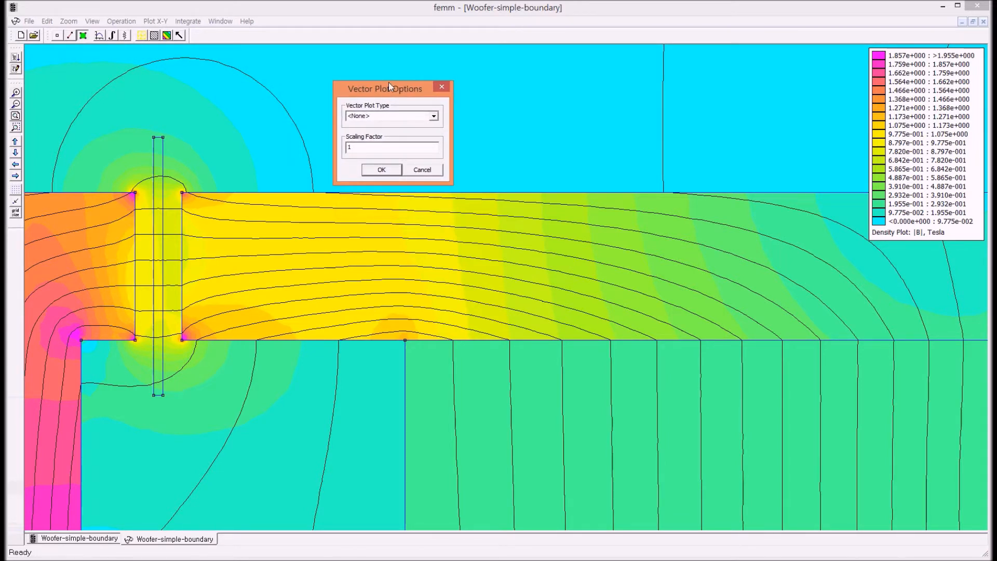
click(394, 167)
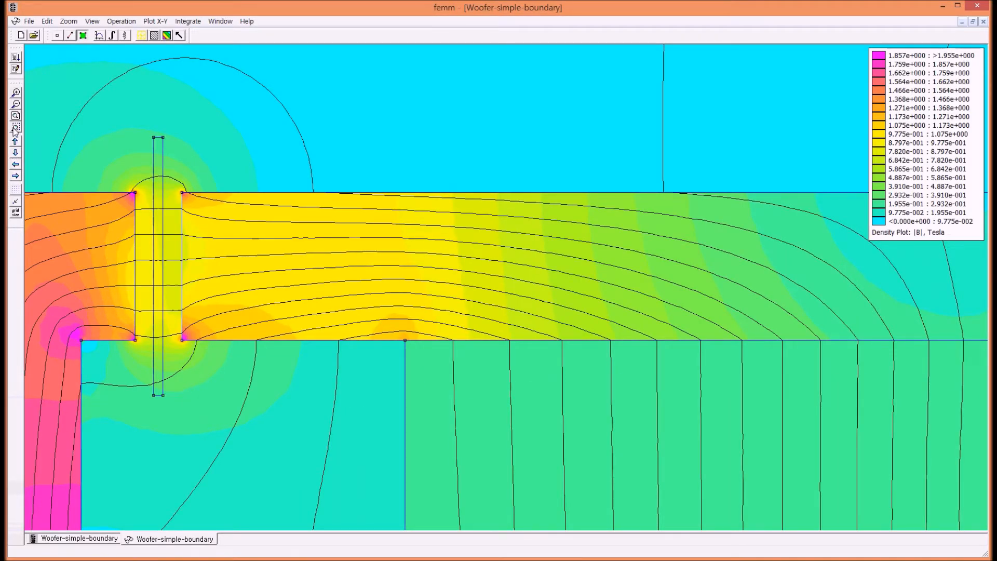
Show flux density vectors over a wider view of the motor, with plot type B and scaling factor 1.
click(17, 105)
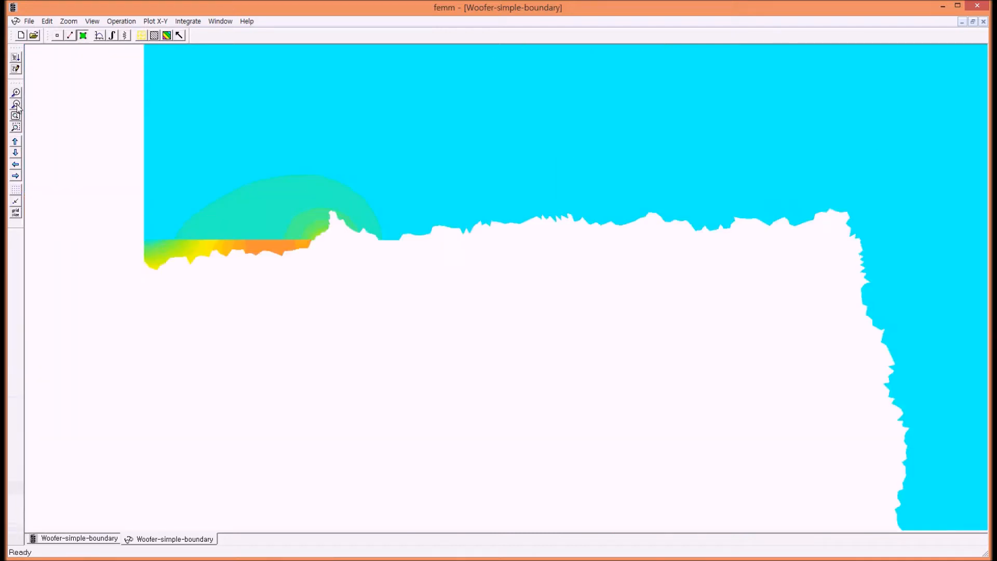
click(179, 36)
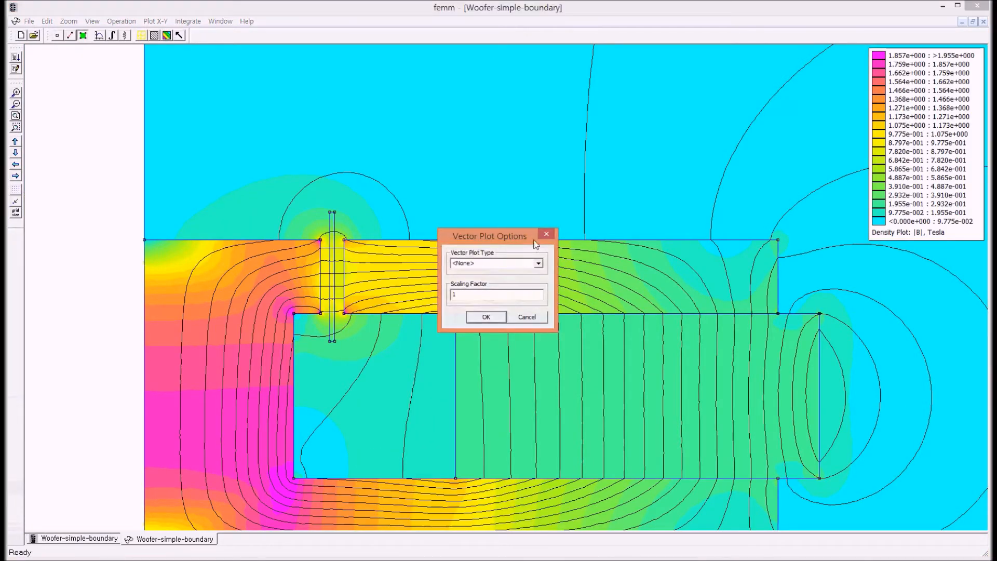
click(493, 266)
click(472, 275)
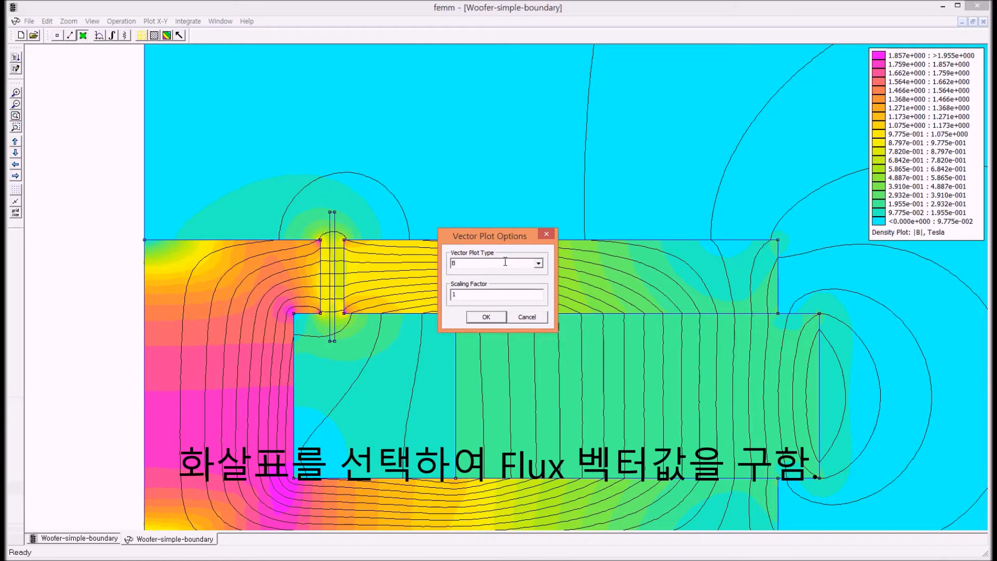
click(490, 320)
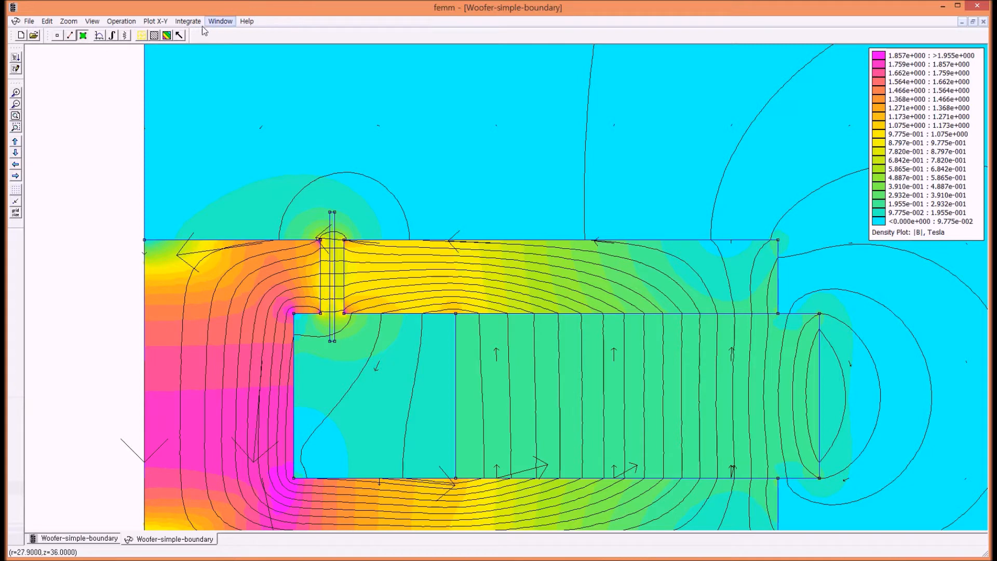
Enlarge the B vector arrows by setting the vector plot's scaling factor to 2.
click(179, 35)
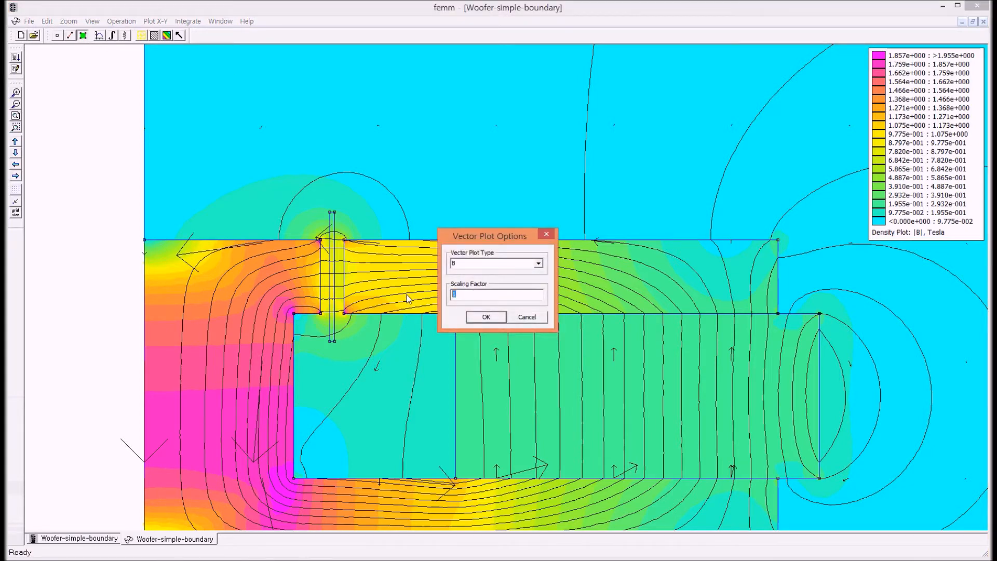
text(2)
key(Return)
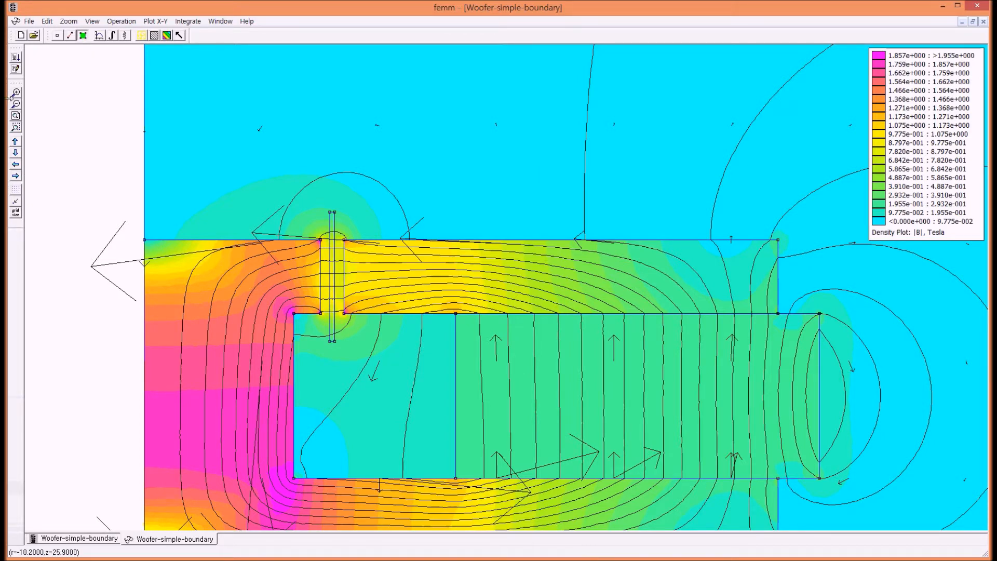
Try a scaling factor of 5 for the B vectors over the whole motor and set it back to 2.
click(16, 104)
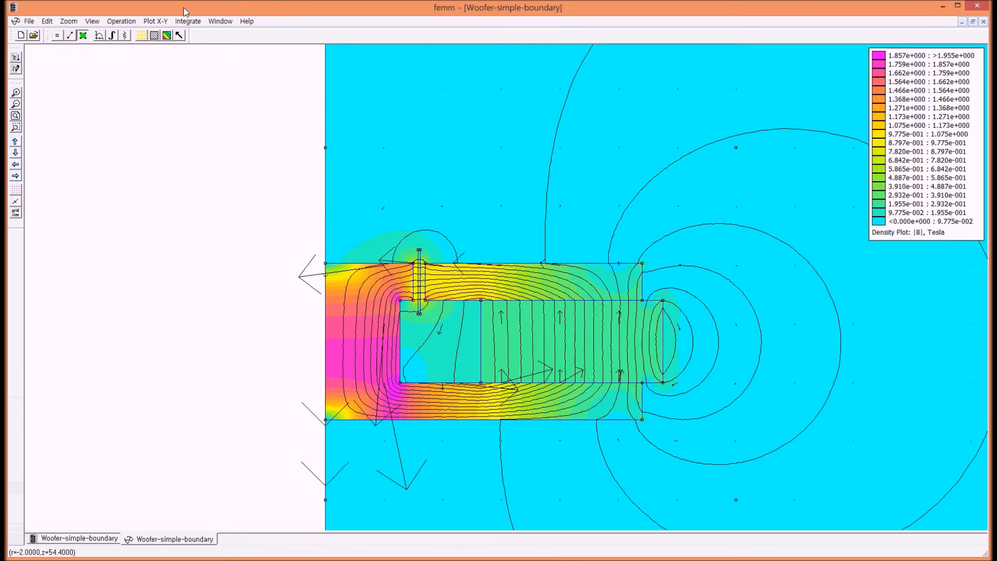
click(180, 35)
click(495, 292)
drag(495, 292, 358, 287)
text(5)
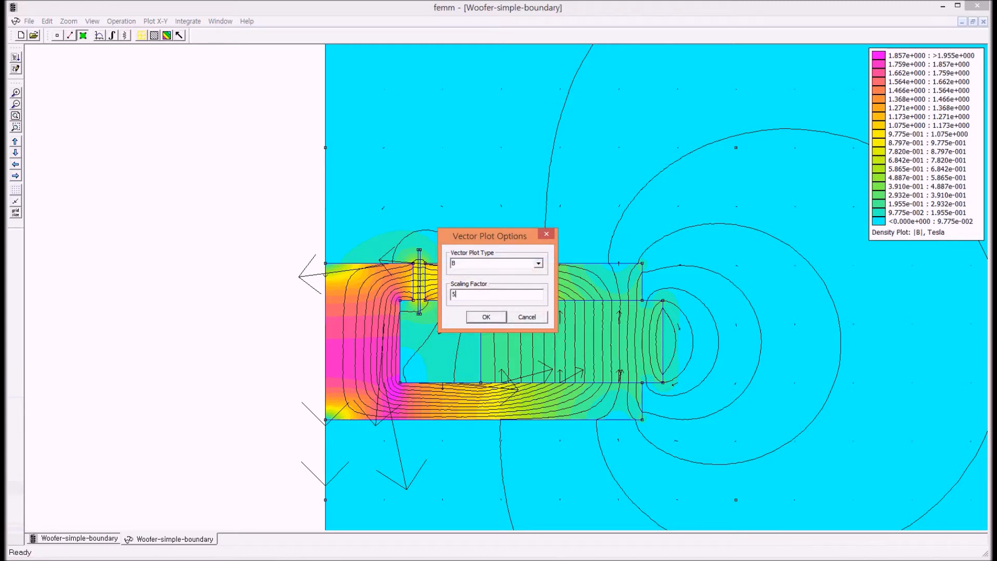
key(Return)
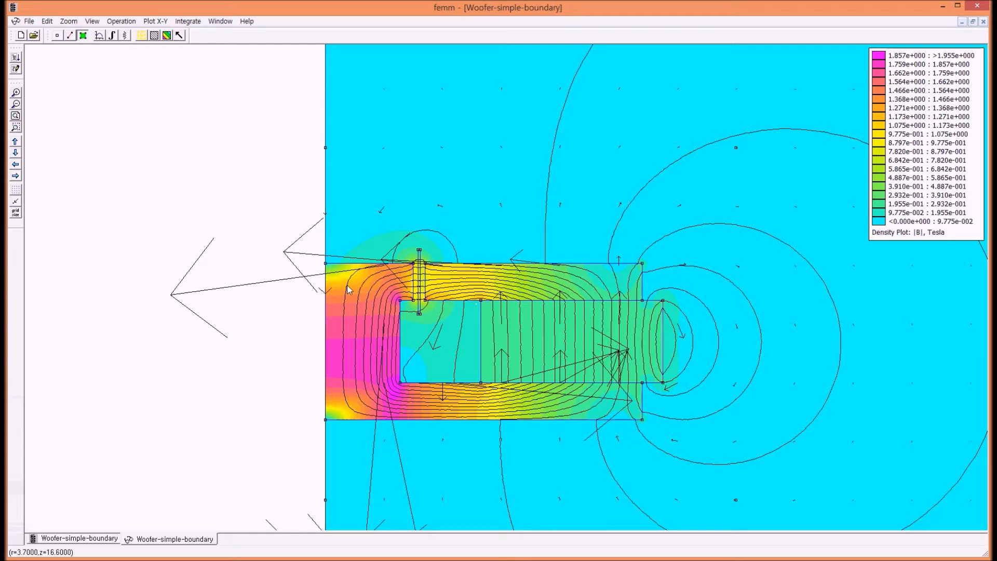
click(179, 35)
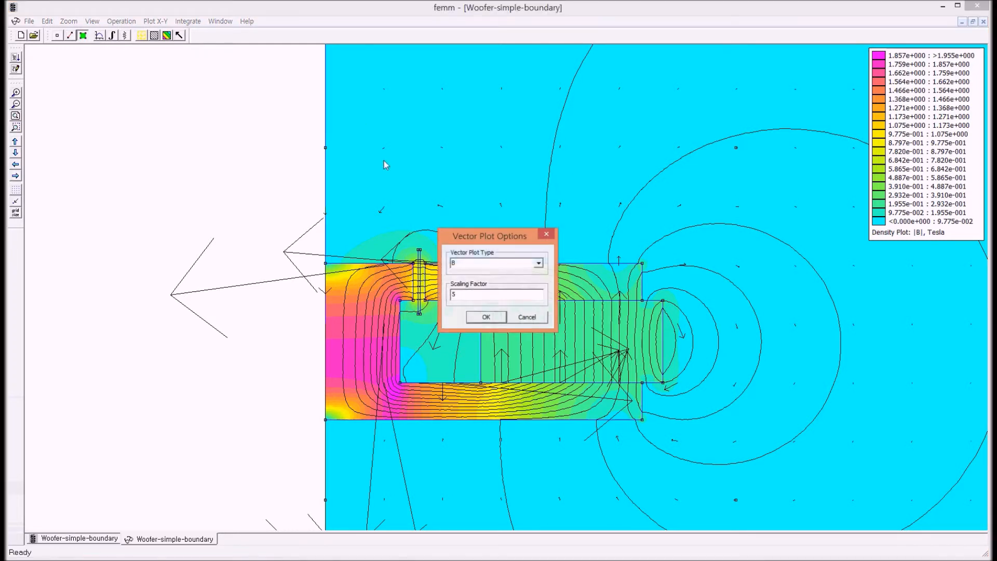
drag(492, 292, 407, 266)
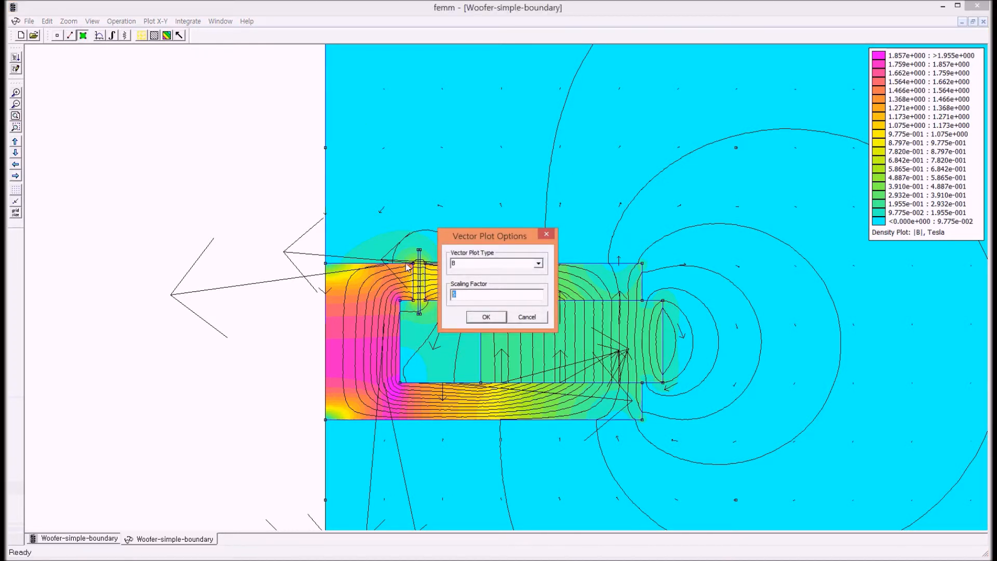
text(2)
key(Return)
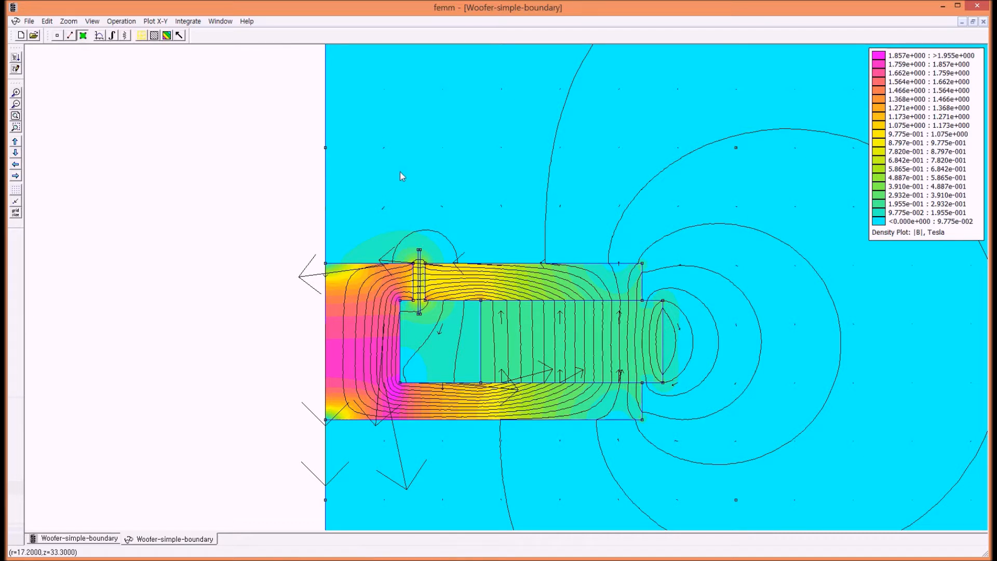
Set the vector plot type to none and turn off the flux density plot, leaving only the flux lines.
click(179, 35)
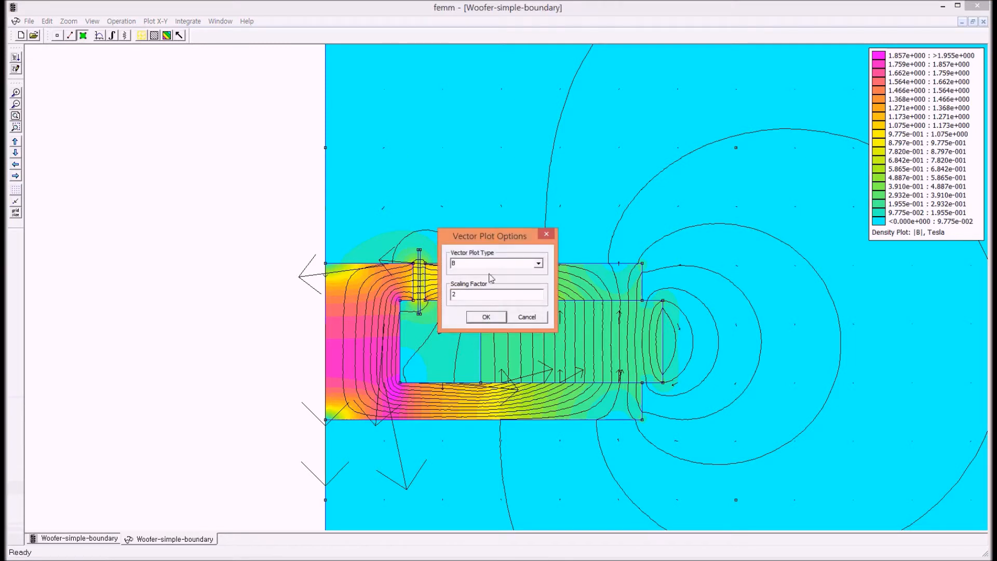
click(539, 265)
click(498, 279)
click(488, 317)
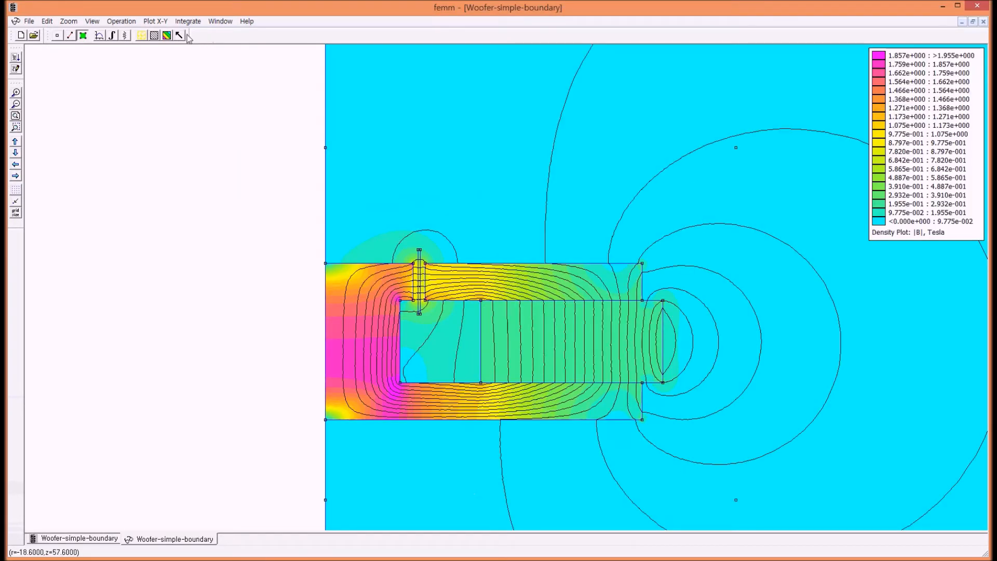
click(168, 37)
click(463, 236)
click(498, 346)
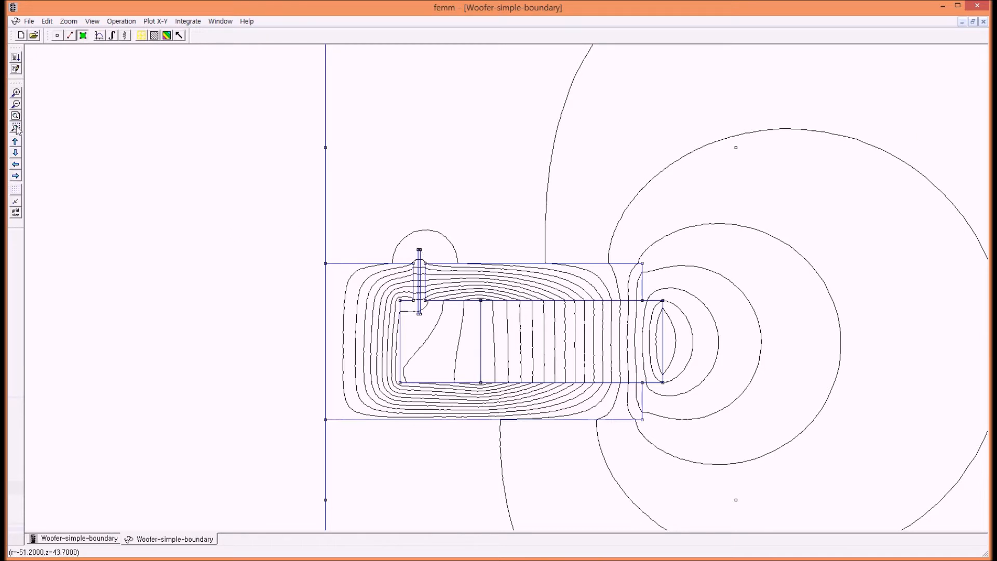
Draw a vertical contour through the middle of the coil from its top edge to its bottom edge.
drag(378, 229, 461, 333)
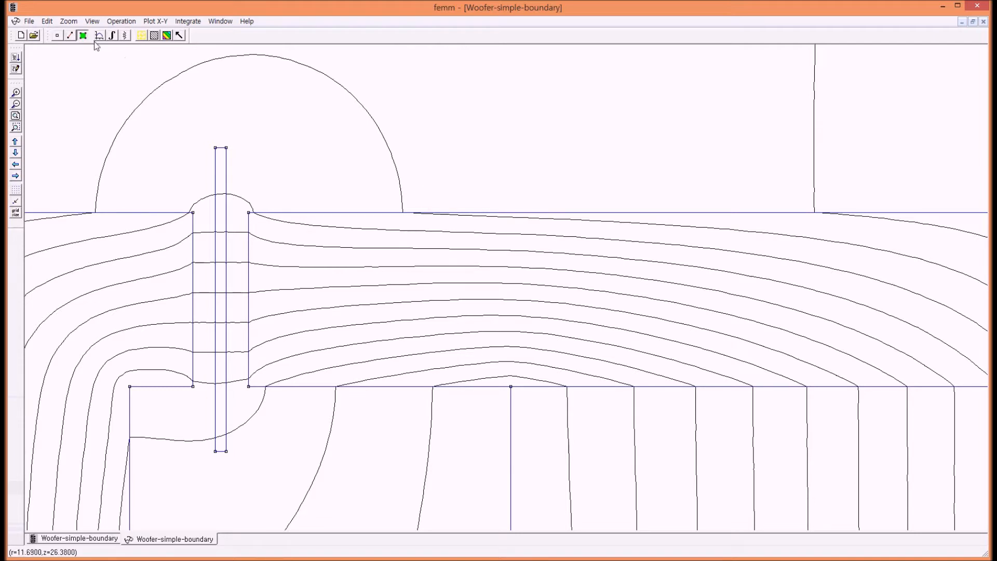
click(70, 35)
click(221, 149)
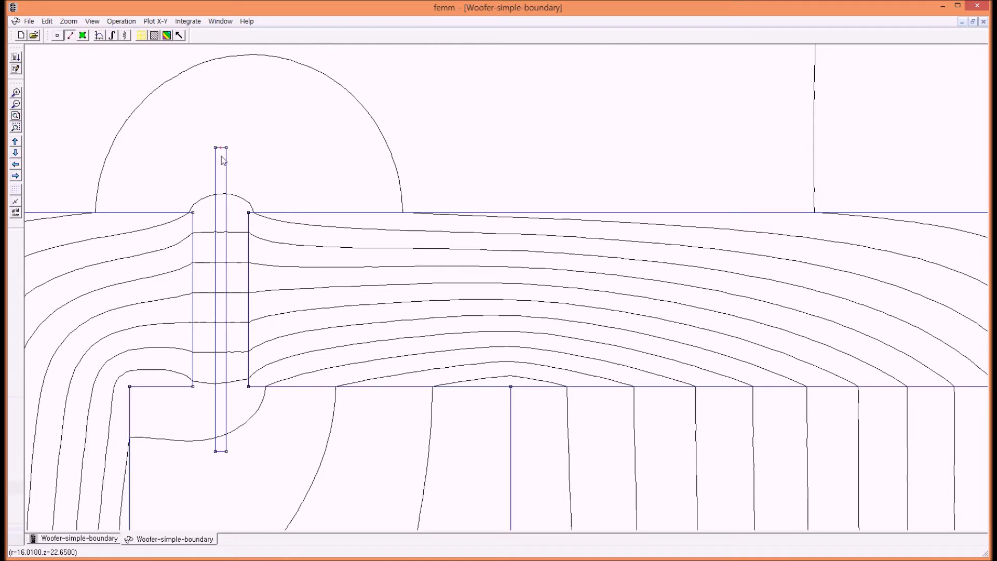
click(221, 453)
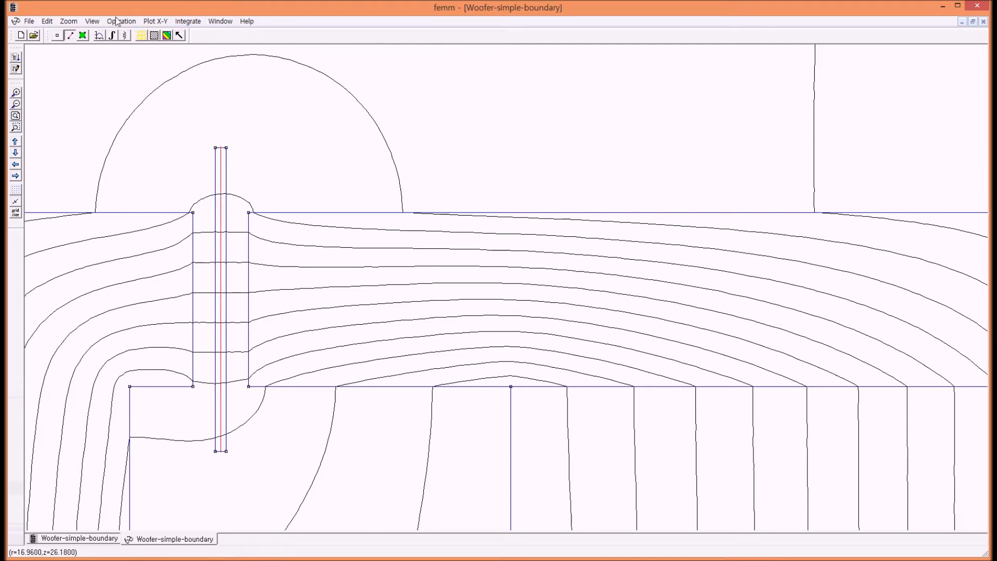
Set the contour's |B| plot with 150 points to be written to a text file as multicolumn text with no legend.
click(99, 35)
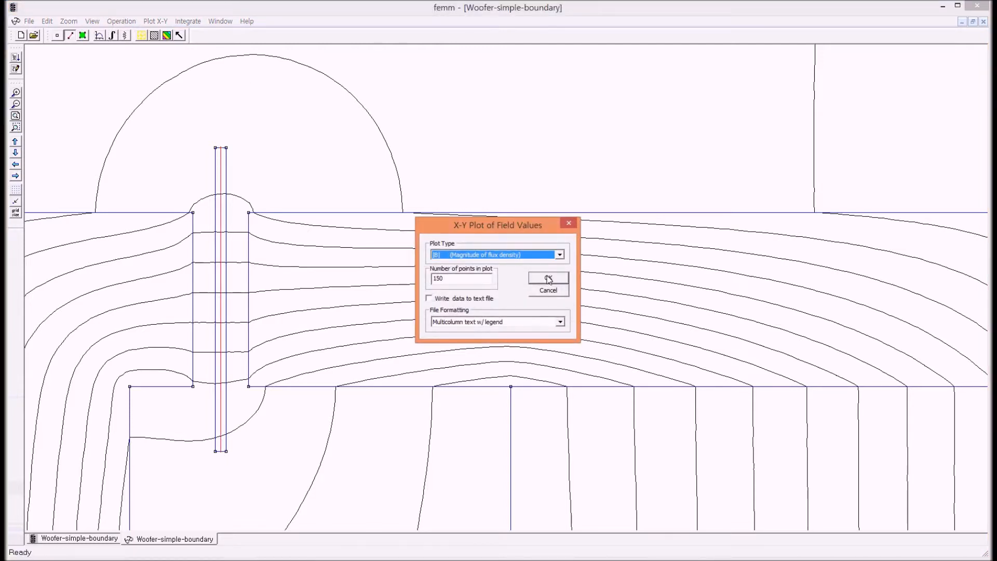
click(431, 299)
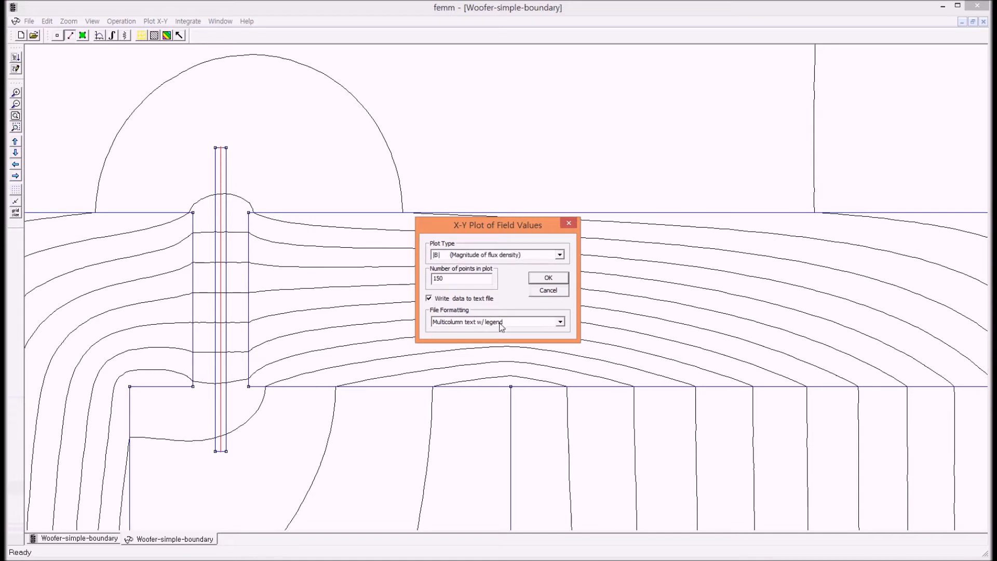
click(515, 322)
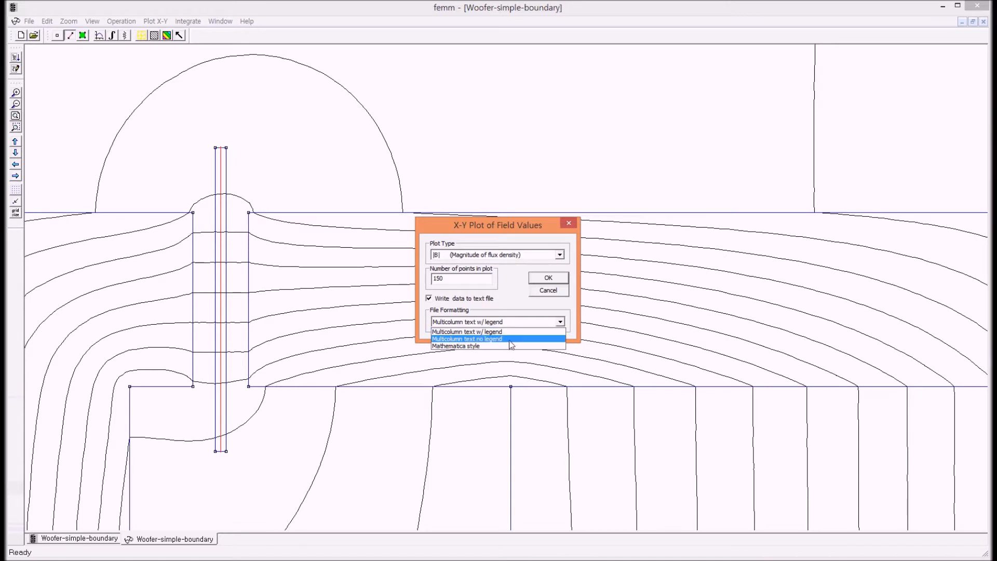
click(510, 339)
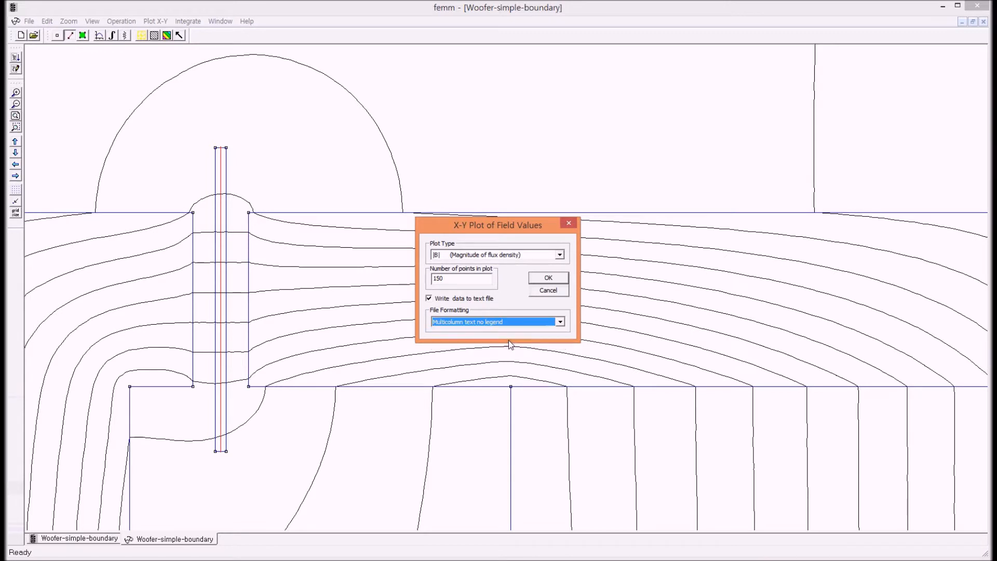
click(549, 279)
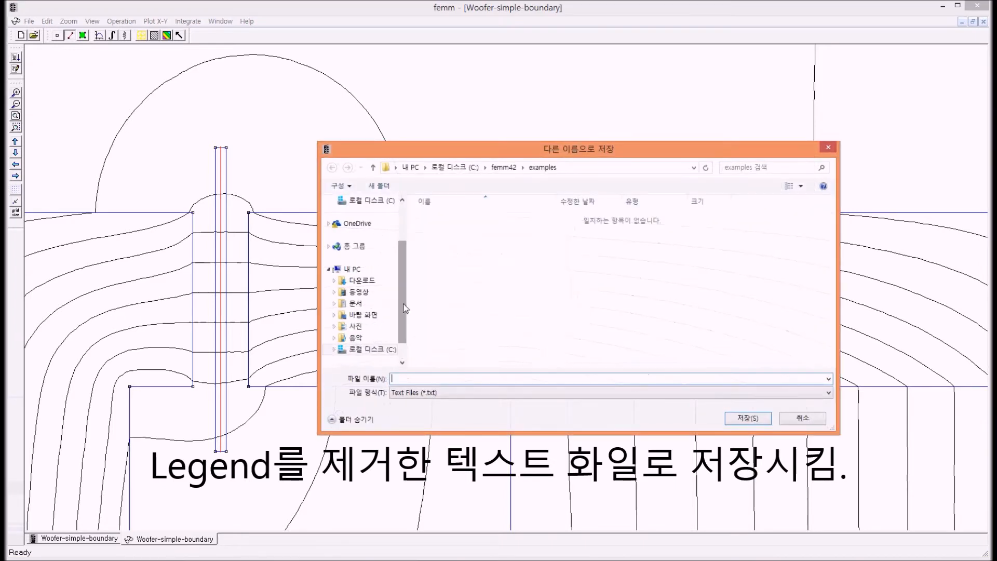
Save the plot data to the desktop as "b curve" and minimize the program window.
click(363, 315)
click(430, 378)
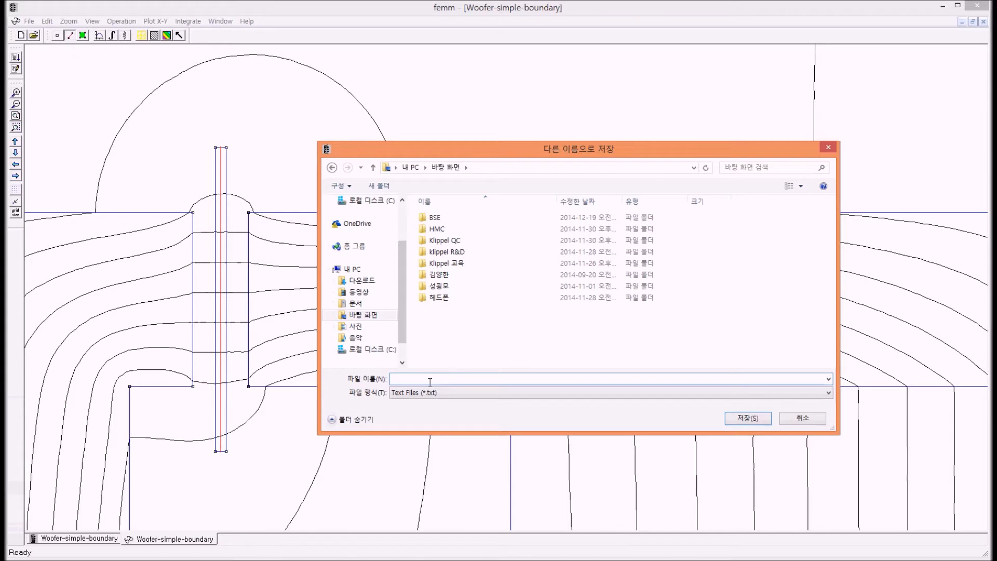
text(b)
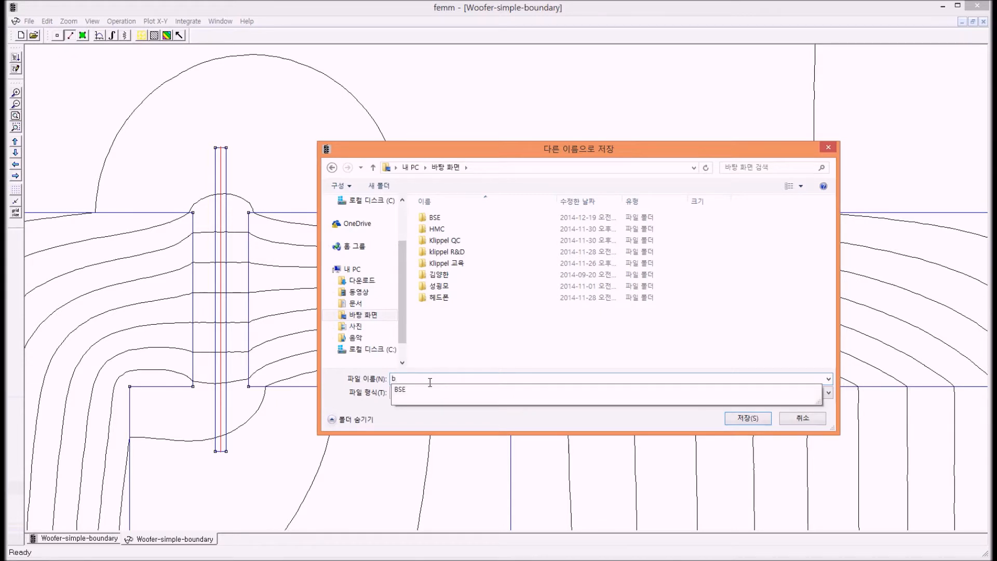
text( curve)
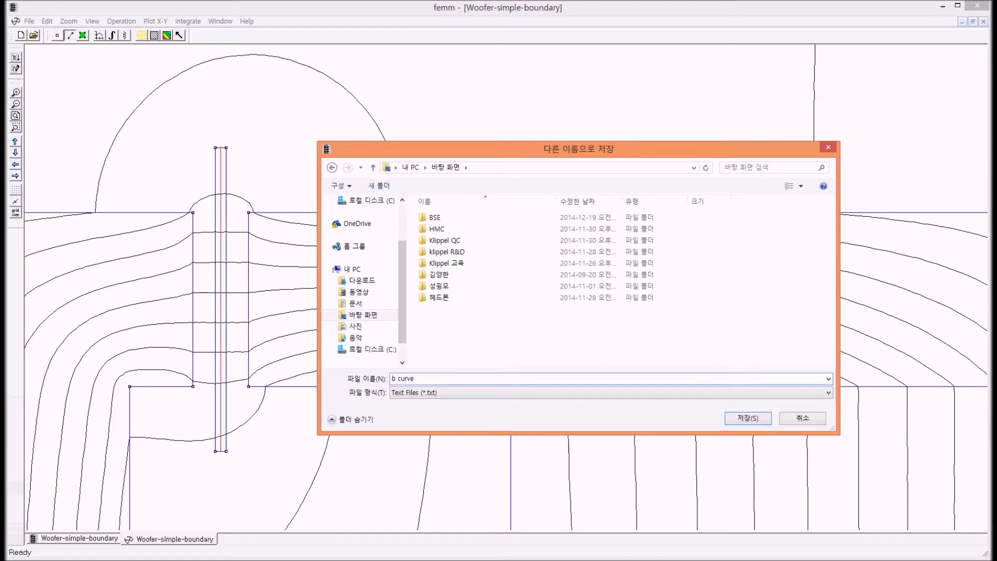
key(Return)
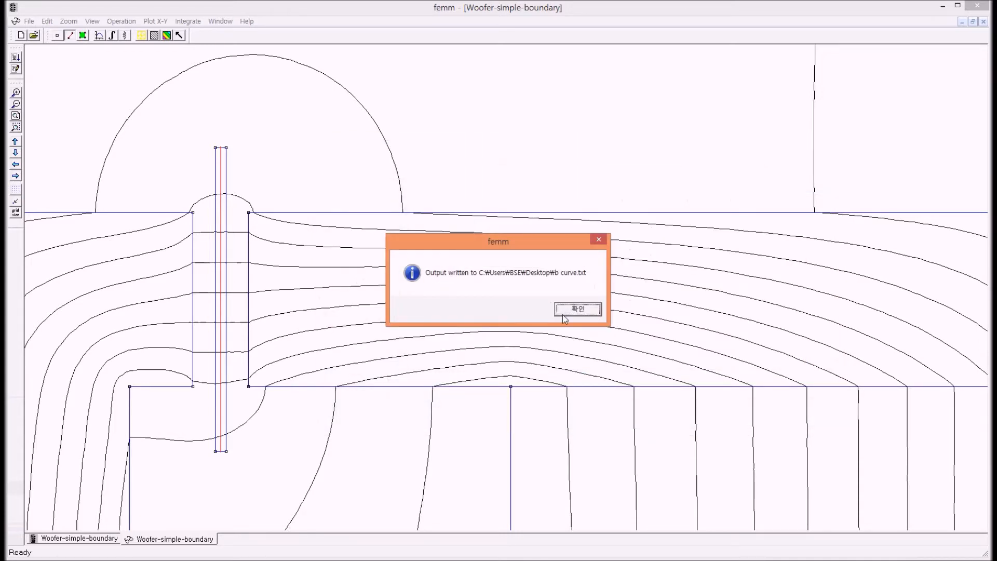
click(576, 309)
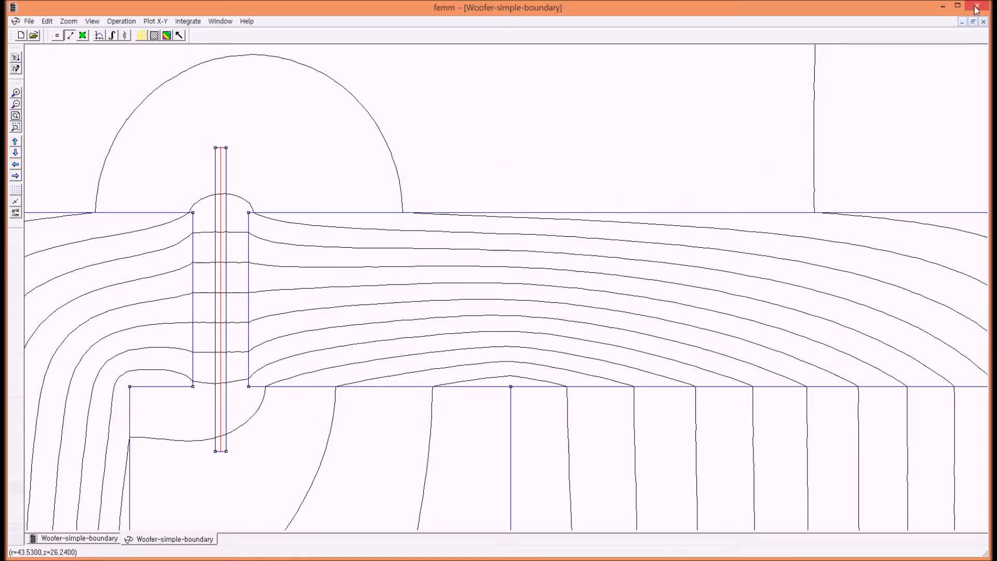
click(943, 7)
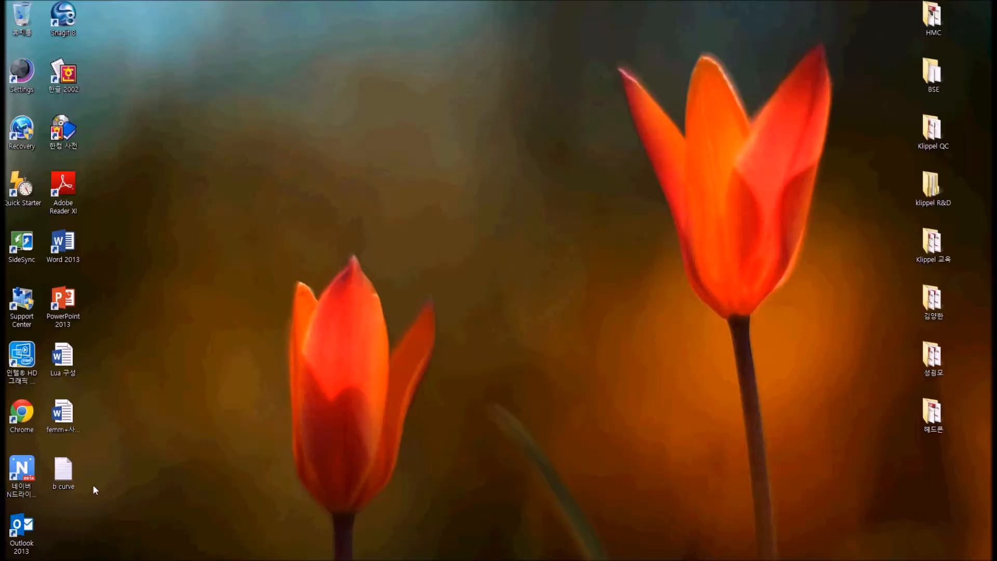
Open the exported "b curve" file from the desktop in Notepad, look through its two data columns and close it.
double_click(71, 475)
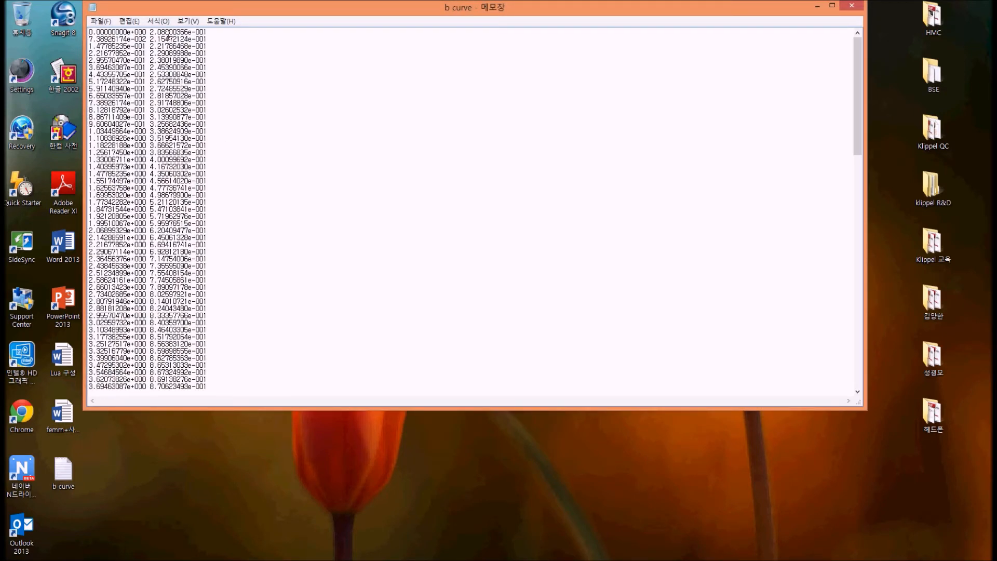
scroll(216, 73, down, 9)
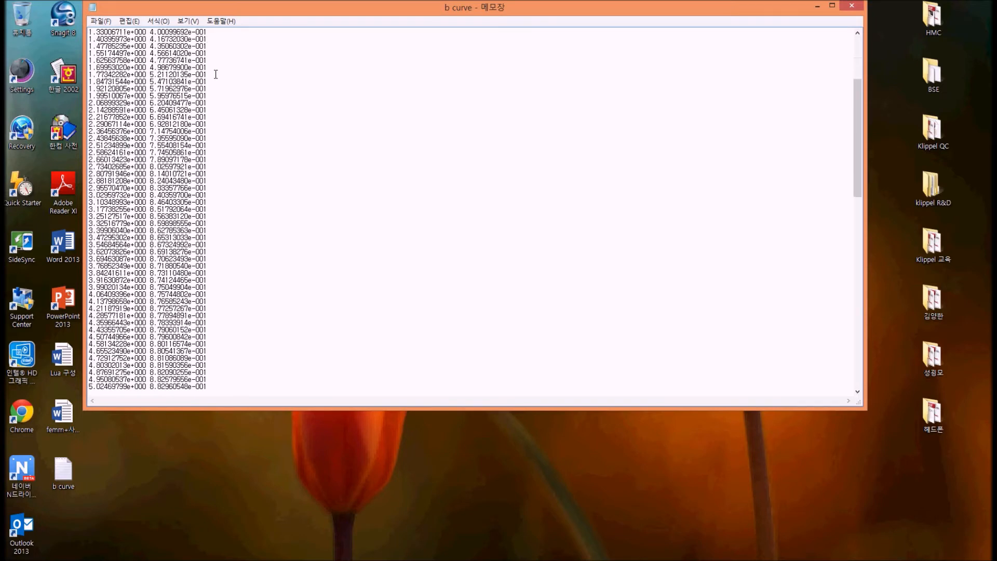
scroll(218, 74, up, 9)
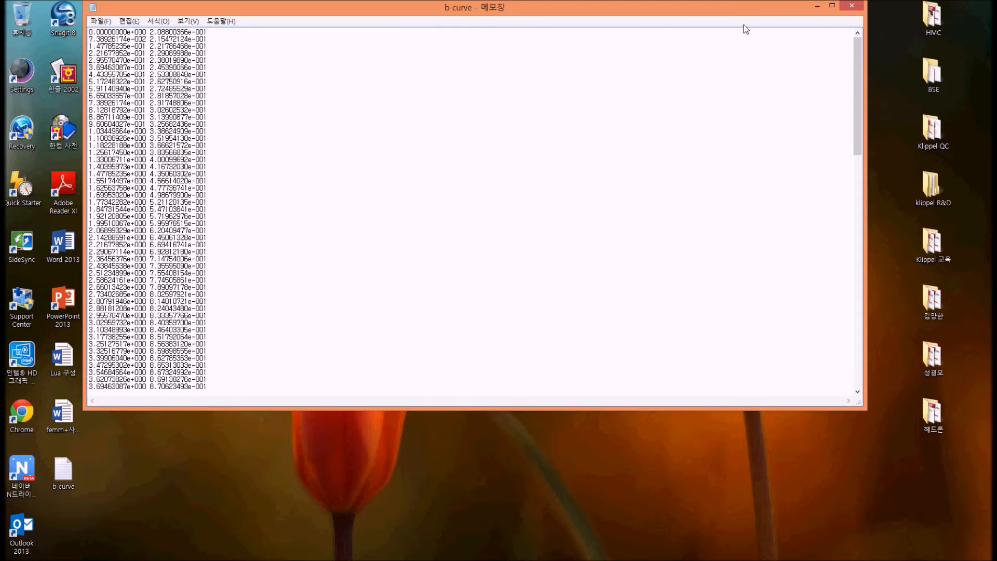
click(851, 8)
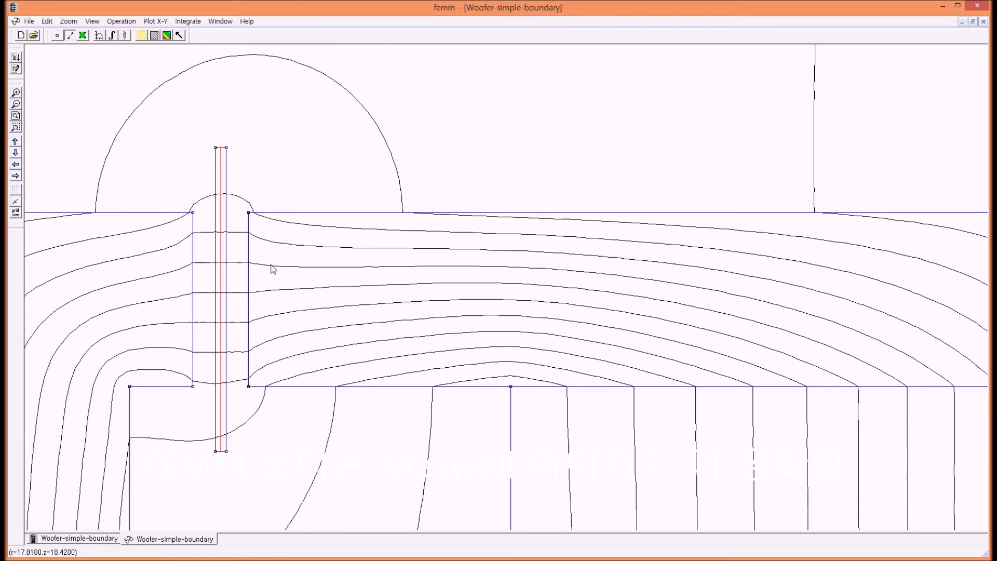
Clear the contour, select the coil block and evaluate its Lorentz force (J x B) block integral.
key(Escape)
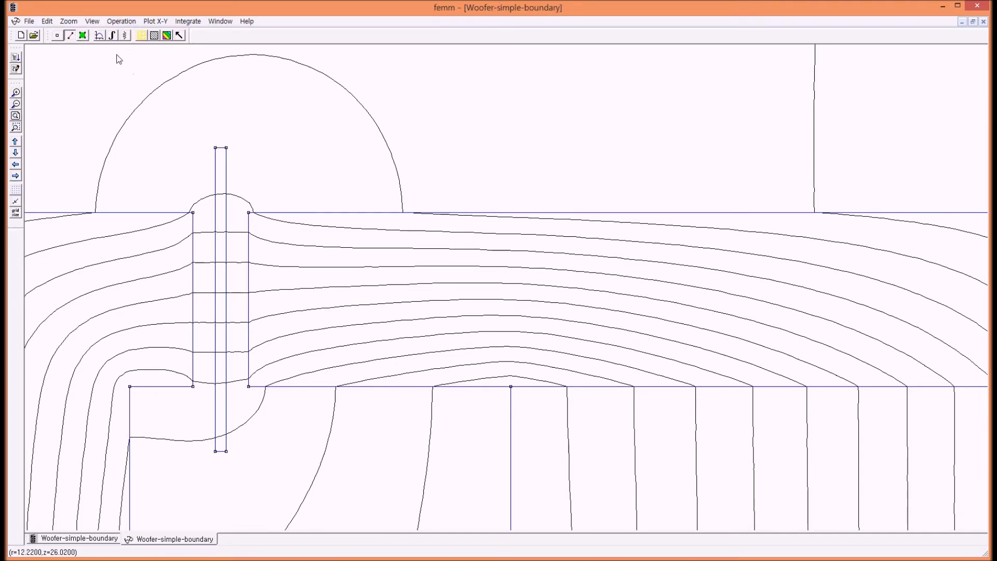
click(82, 36)
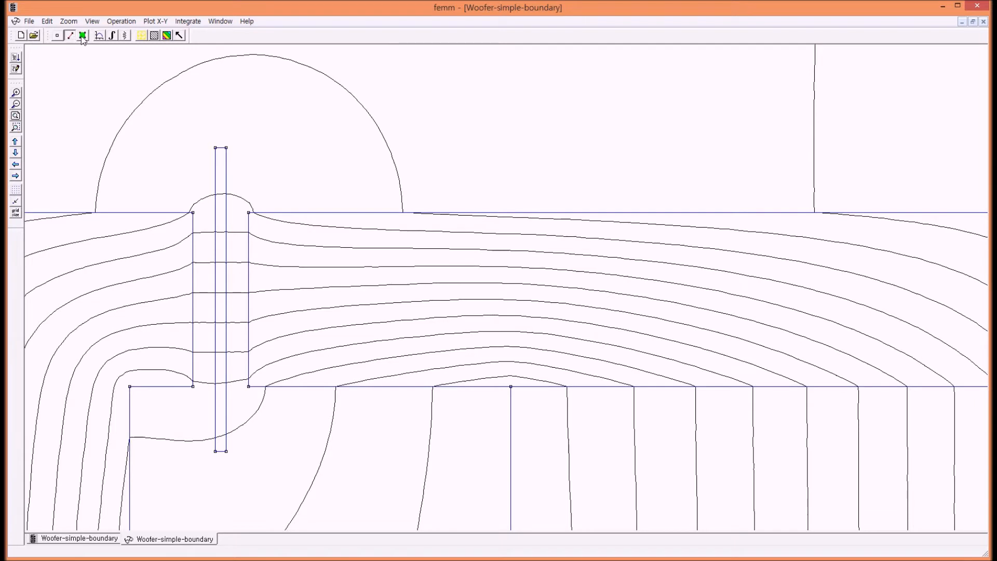
click(222, 208)
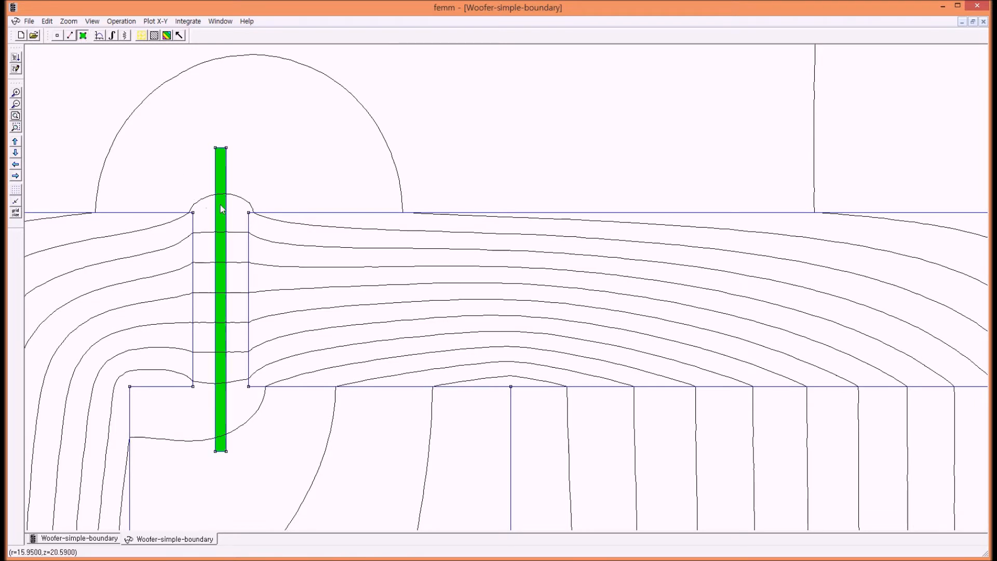
click(114, 35)
click(500, 279)
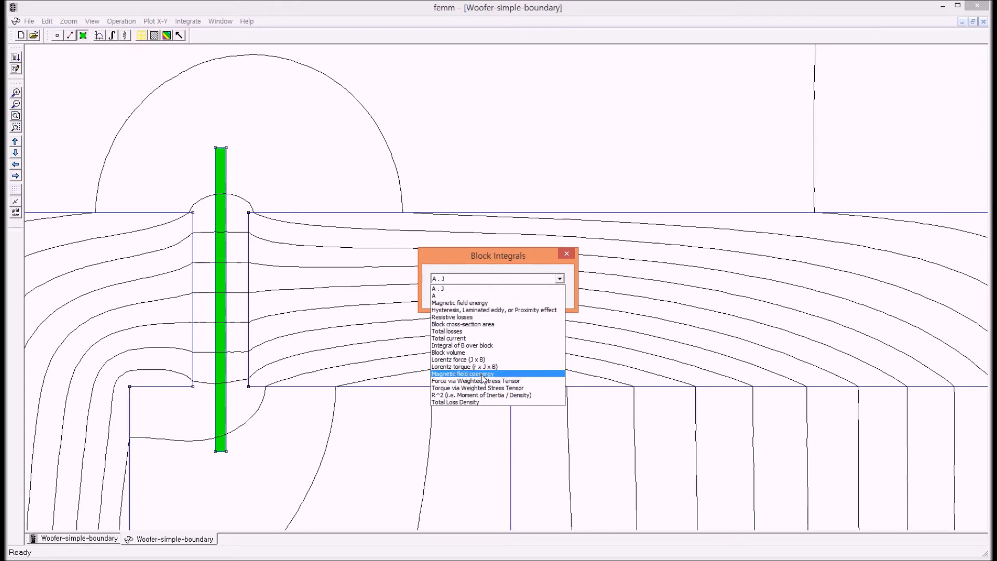
click(485, 360)
click(506, 296)
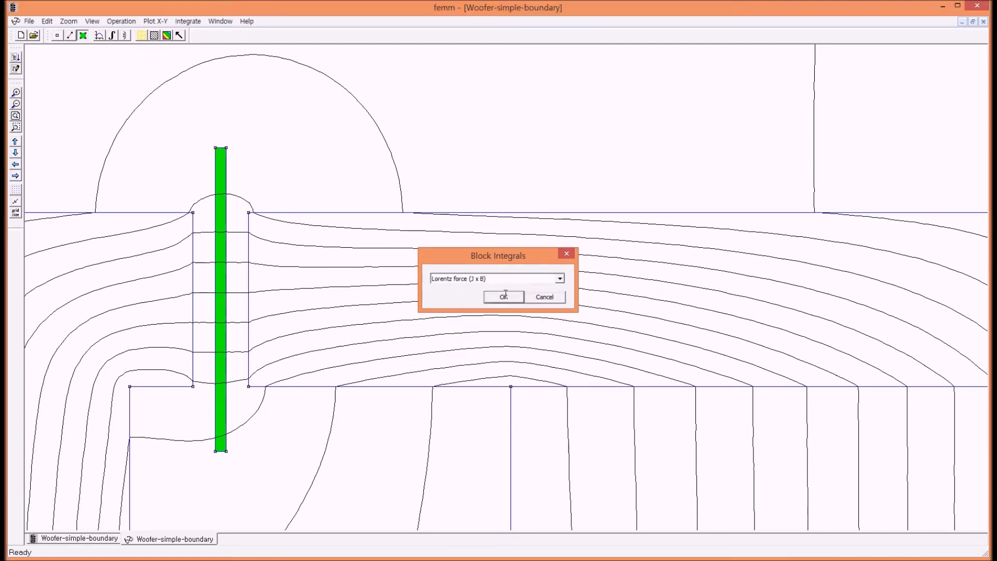
drag(455, 261, 488, 262)
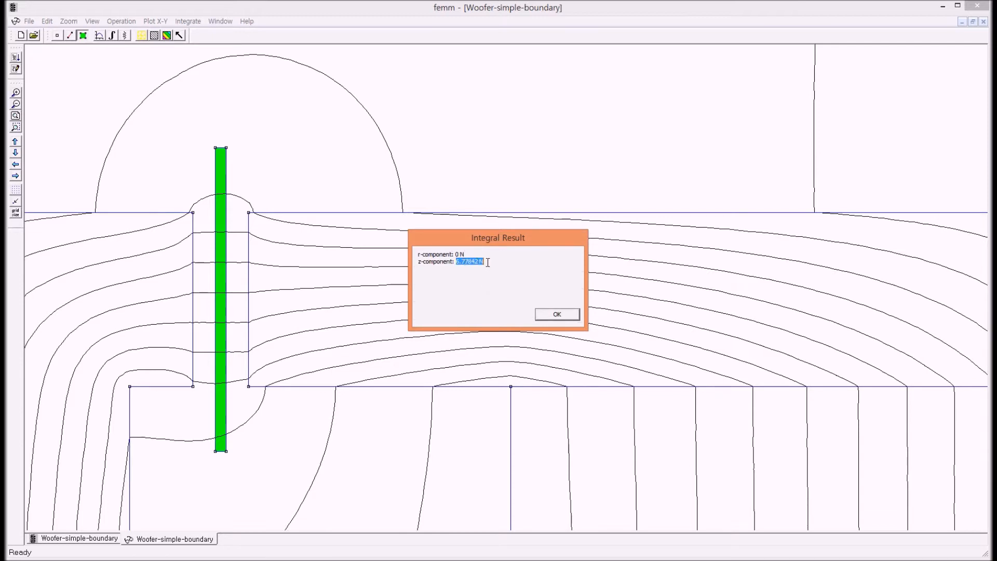
click(555, 315)
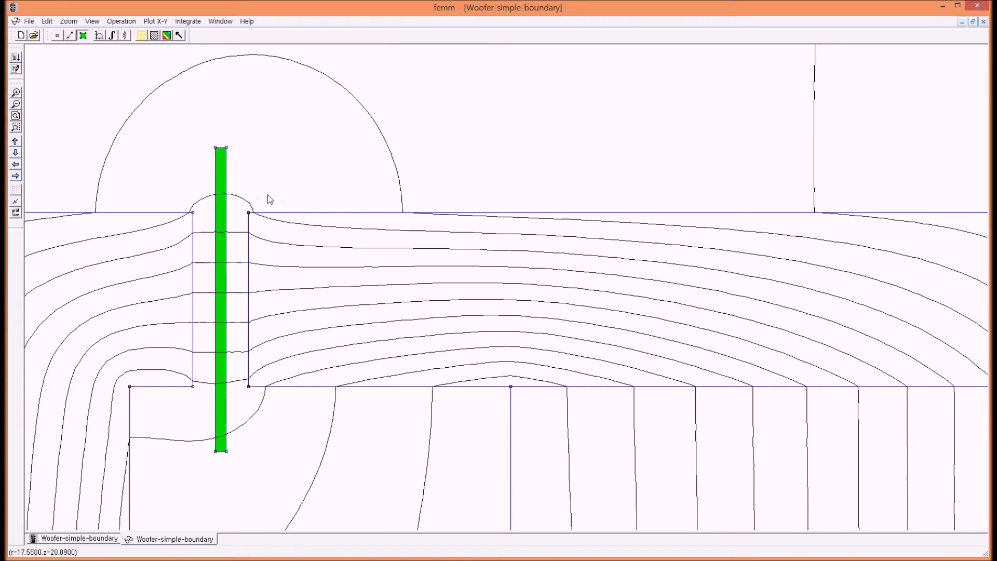
Run the Lua script getblcurve.lua from the femm42 examples folder on the C: drive.
click(29, 22)
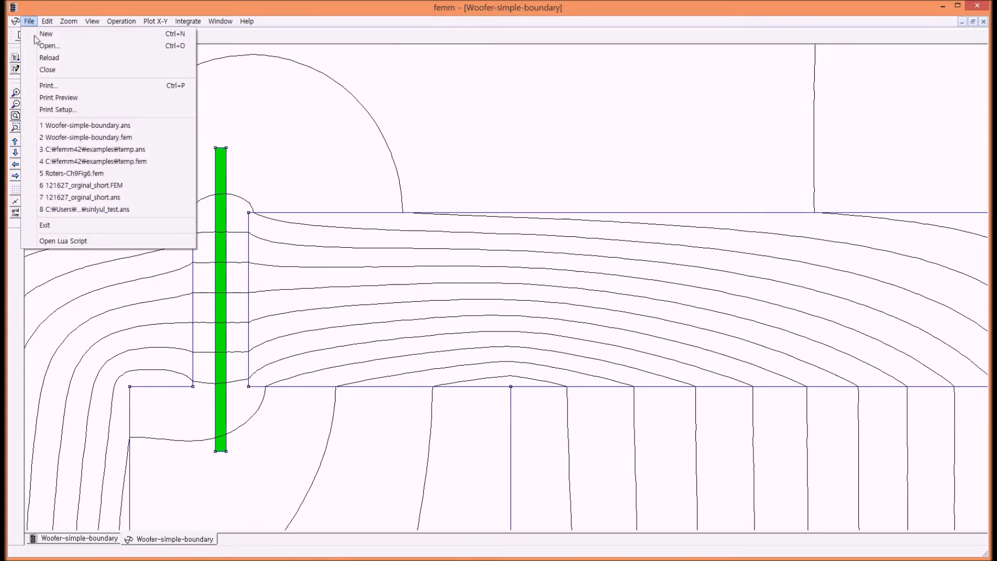
click(81, 242)
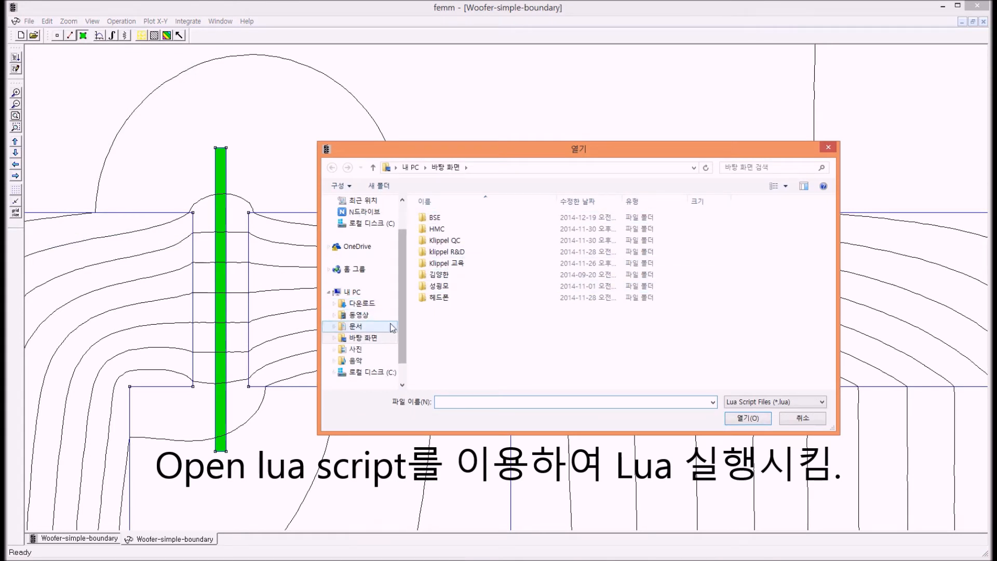
drag(400, 325, 403, 353)
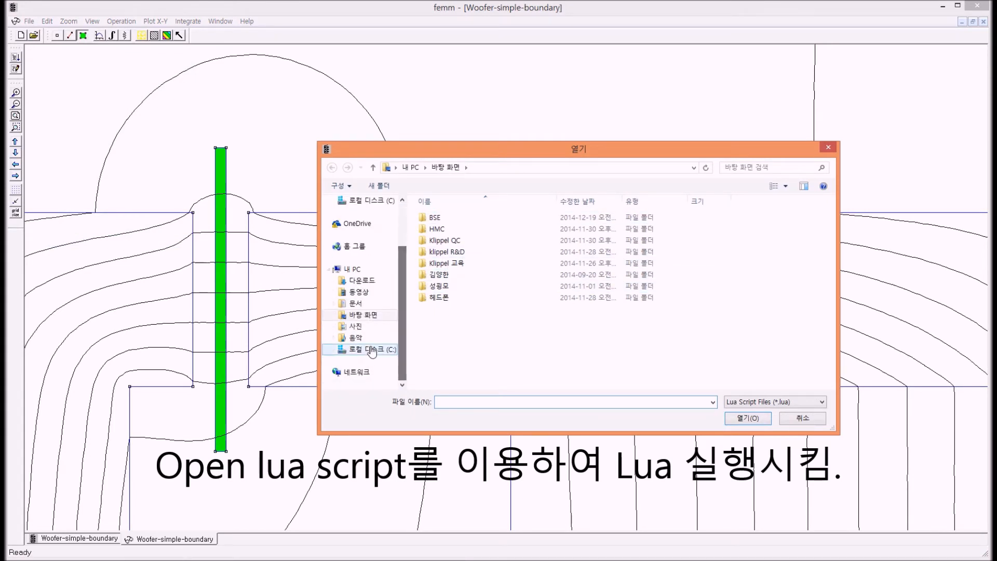
click(372, 349)
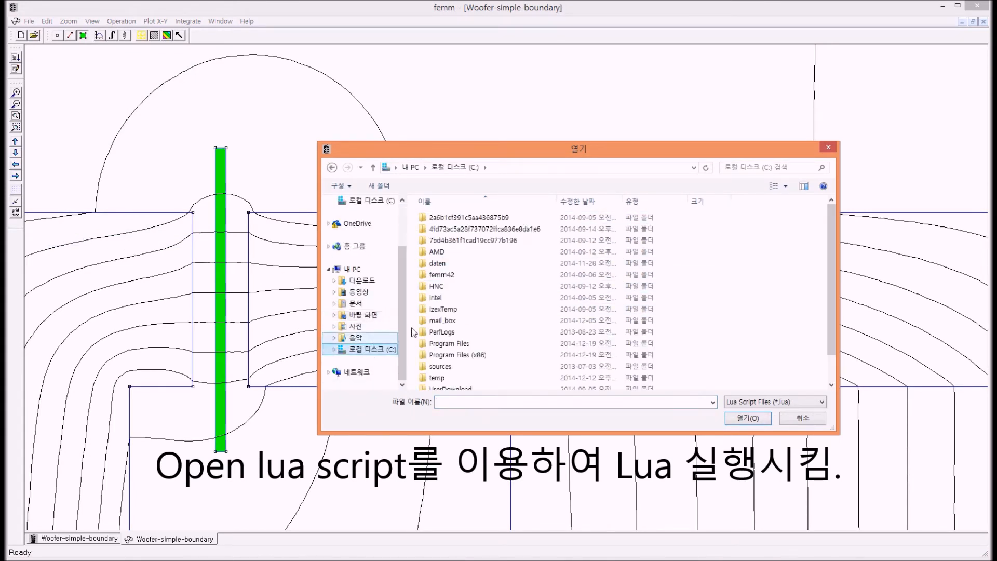
double_click(447, 276)
double_click(445, 234)
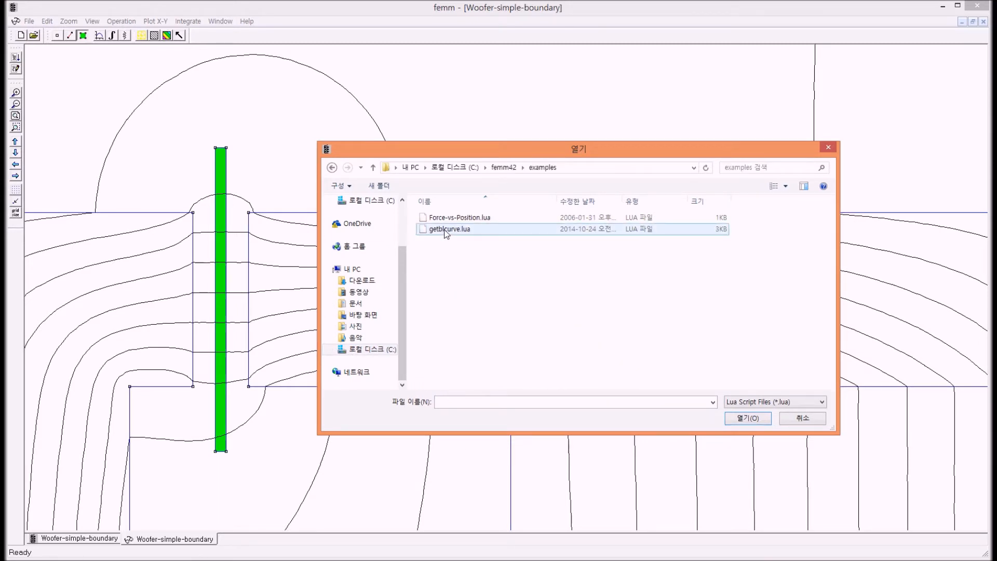
click(445, 232)
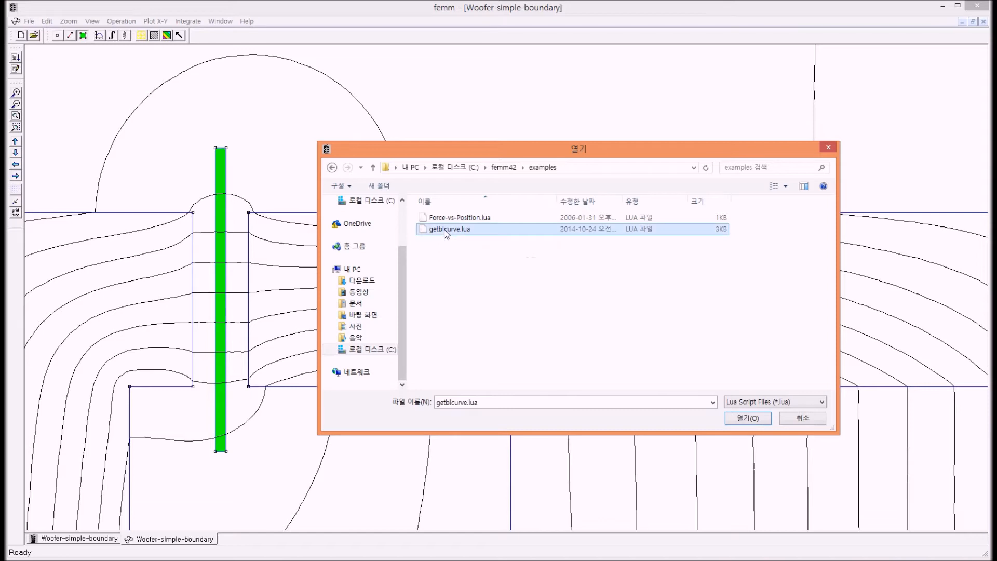
click(746, 418)
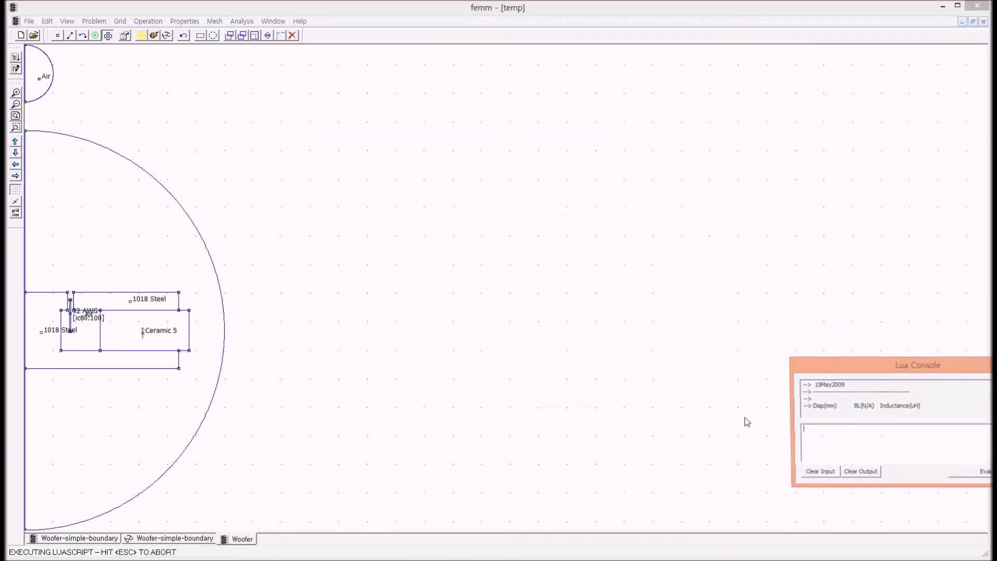
Move the Lua Console fully into view and examine its displacement, BL and inductance output while the script runs.
drag(844, 366, 485, 68)
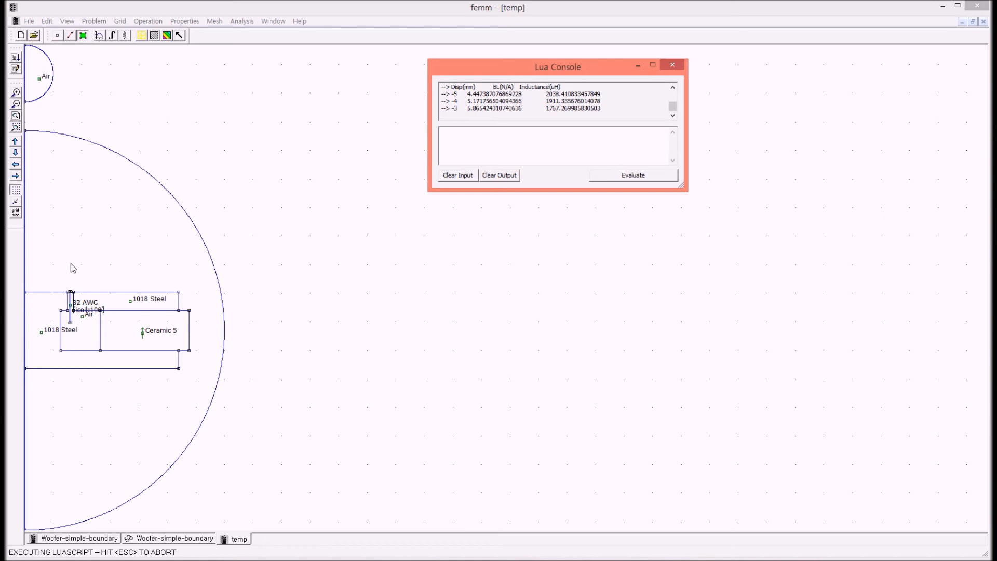
click(535, 133)
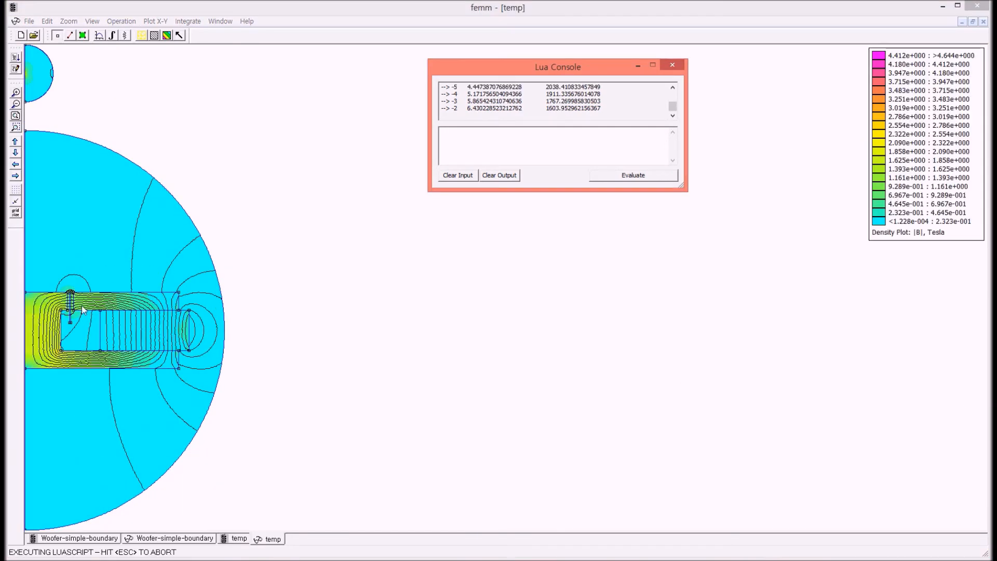
click(469, 130)
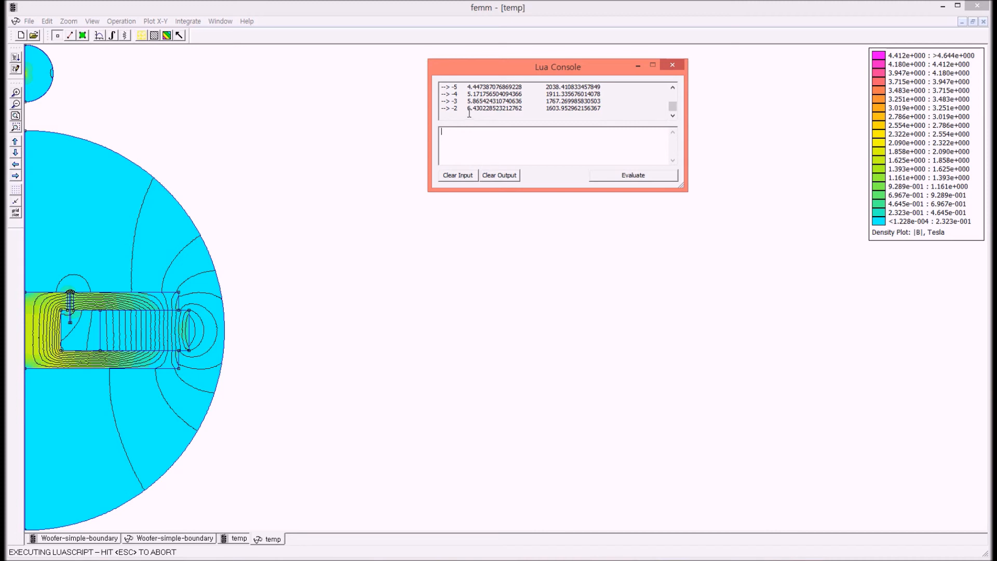